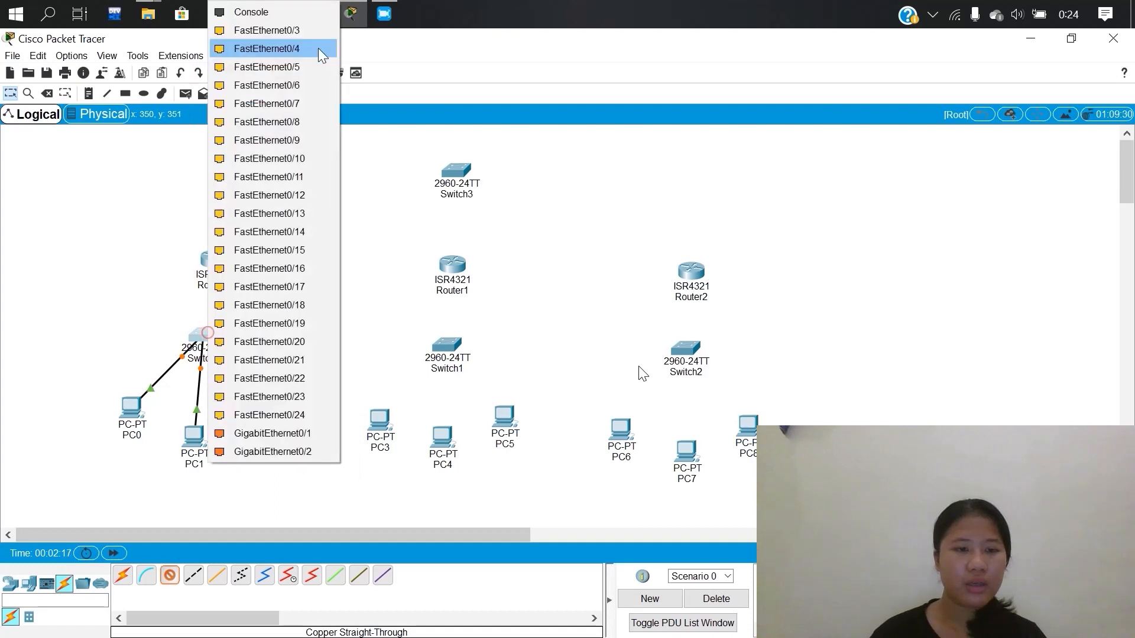
- Connect PC3, PC4 and PC5 to separate FastEthernet ports on Switch1 with copper straight-through cables
{"action": "left_click", "coordinate": [384, 434]}
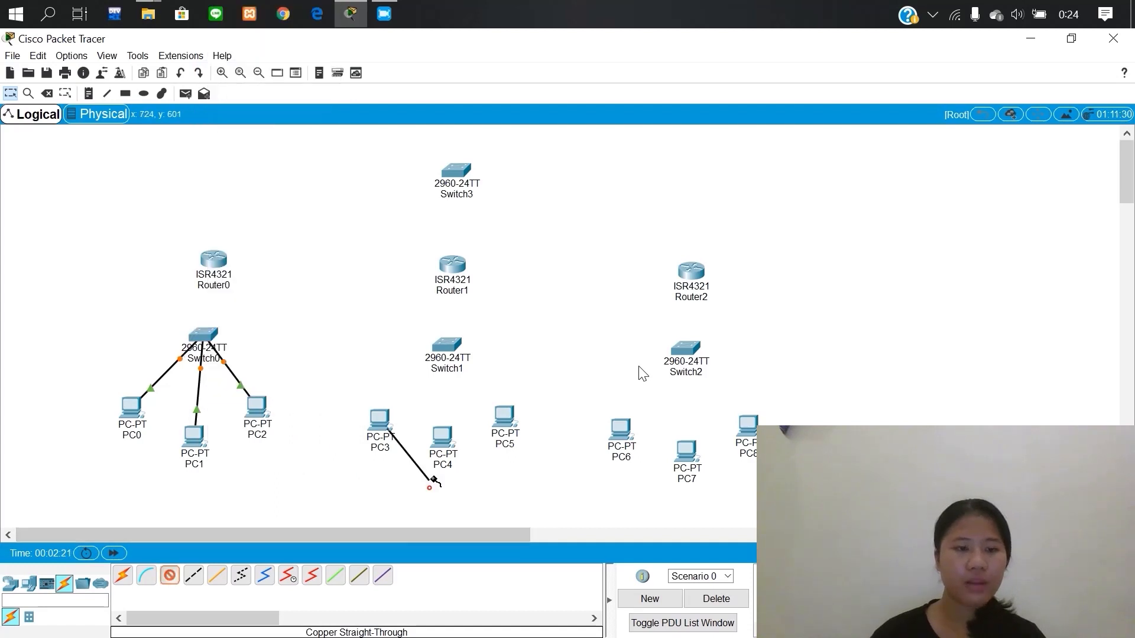
{"action": "left_click", "coordinate": [444, 349]}
{"action": "left_click", "coordinate": [500, 34]}
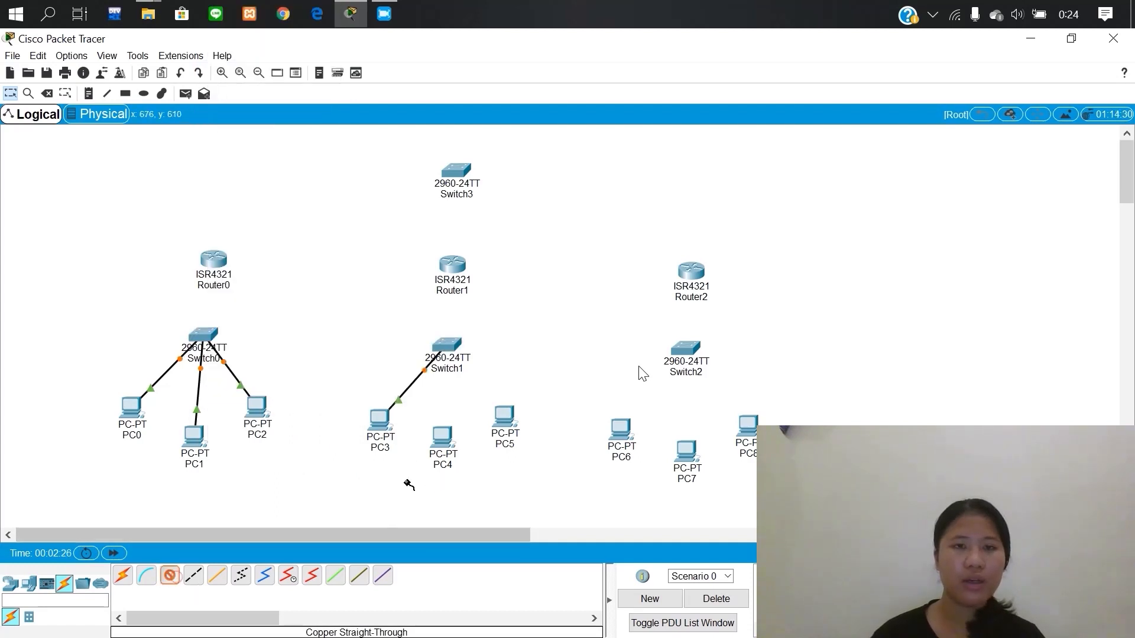
{"action": "left_click", "coordinate": [443, 438]}
{"action": "left_click", "coordinate": [471, 501]}
{"action": "left_click", "coordinate": [450, 351]}
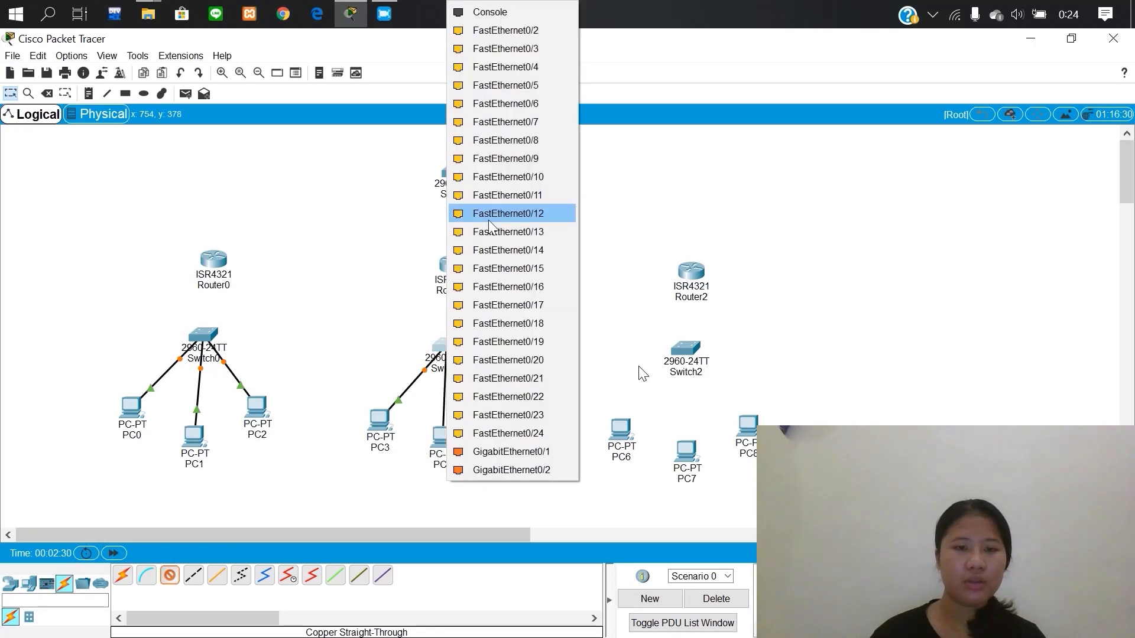
{"action": "left_click", "coordinate": [505, 33]}
{"action": "left_click", "coordinate": [217, 576]}
{"action": "left_click", "coordinate": [505, 416]}
{"action": "left_click", "coordinate": [446, 348]}
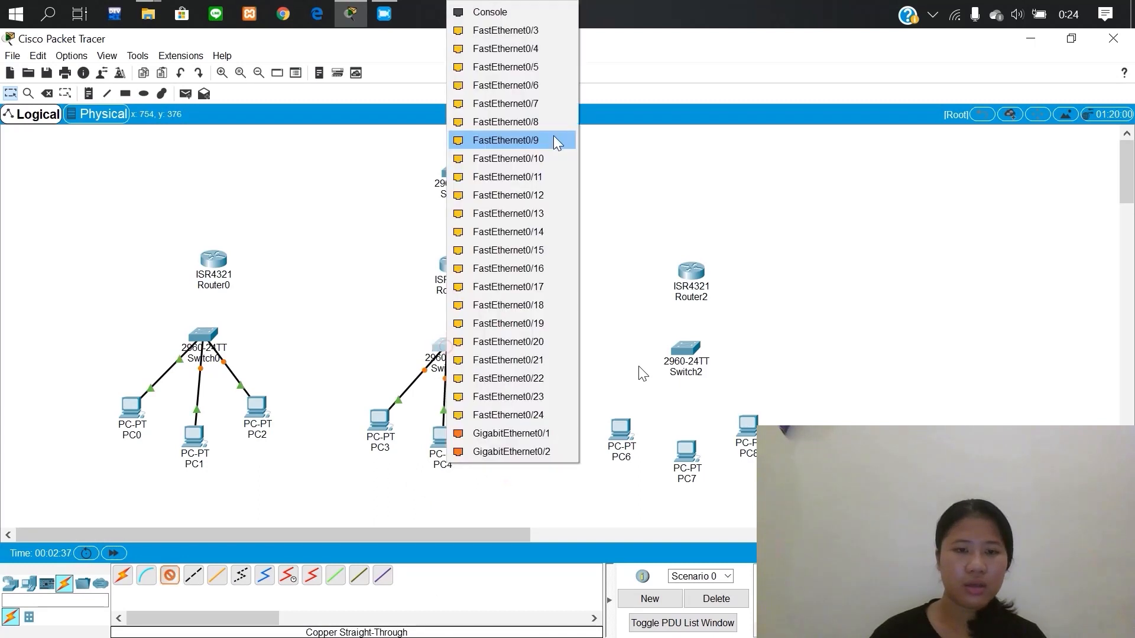
{"action": "left_click", "coordinate": [547, 66]}
- Connect PC6, PC7 and PC8 to Switch2 with copper straight-through cables
{"action": "left_click", "coordinate": [620, 427]}
{"action": "left_click", "coordinate": [666, 491]}
{"action": "left_click", "coordinate": [688, 356]}
{"action": "left_click", "coordinate": [735, 304]}
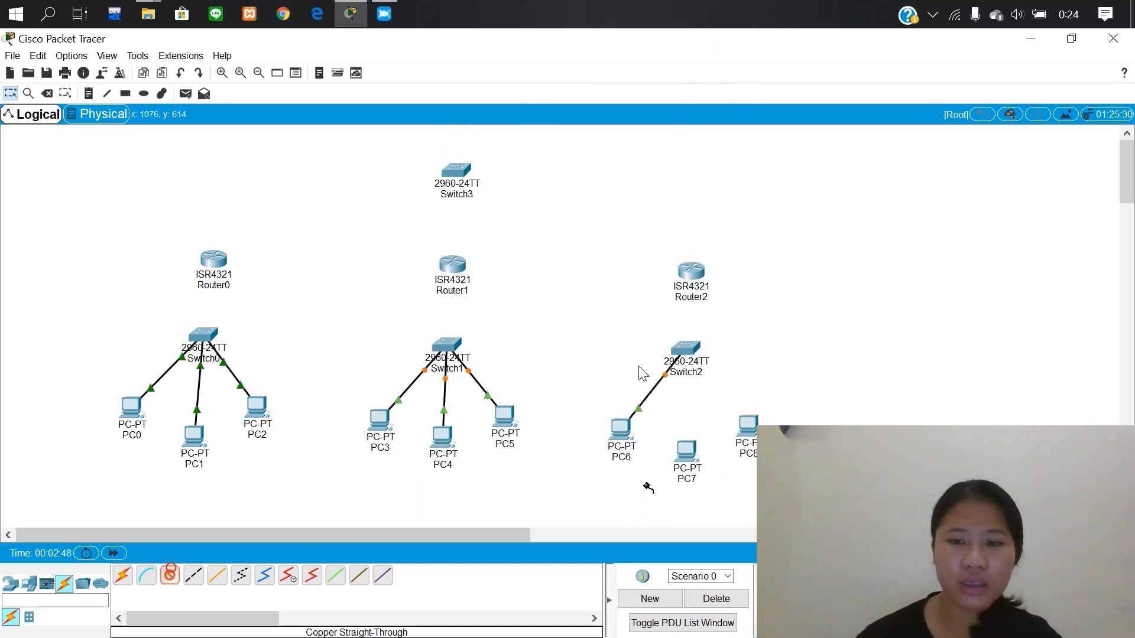
{"action": "left_click", "coordinate": [683, 454]}
{"action": "left_click", "coordinate": [721, 517]}
{"action": "left_click", "coordinate": [688, 353]}
{"action": "left_click", "coordinate": [768, 39]}
{"action": "left_click", "coordinate": [170, 575]}
{"action": "left_click", "coordinate": [749, 427]}
{"action": "left_click", "coordinate": [789, 491]}
{"action": "left_click", "coordinate": [687, 346]}
{"action": "left_click", "coordinate": [757, 34]}
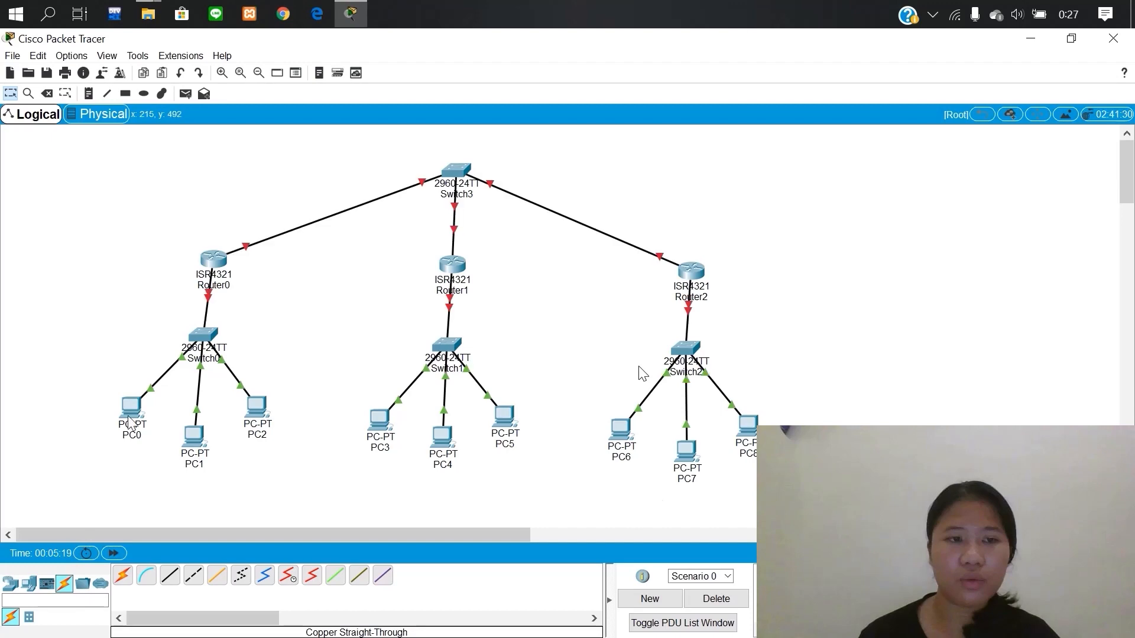
- Give PC0 the static IP address 192.168.29.2 with subnet mask 255.255.255.192
{"action": "left_click", "coordinate": [129, 417]}
{"action": "left_click", "coordinate": [441, 145]}
{"action": "left_click", "coordinate": [382, 204]}
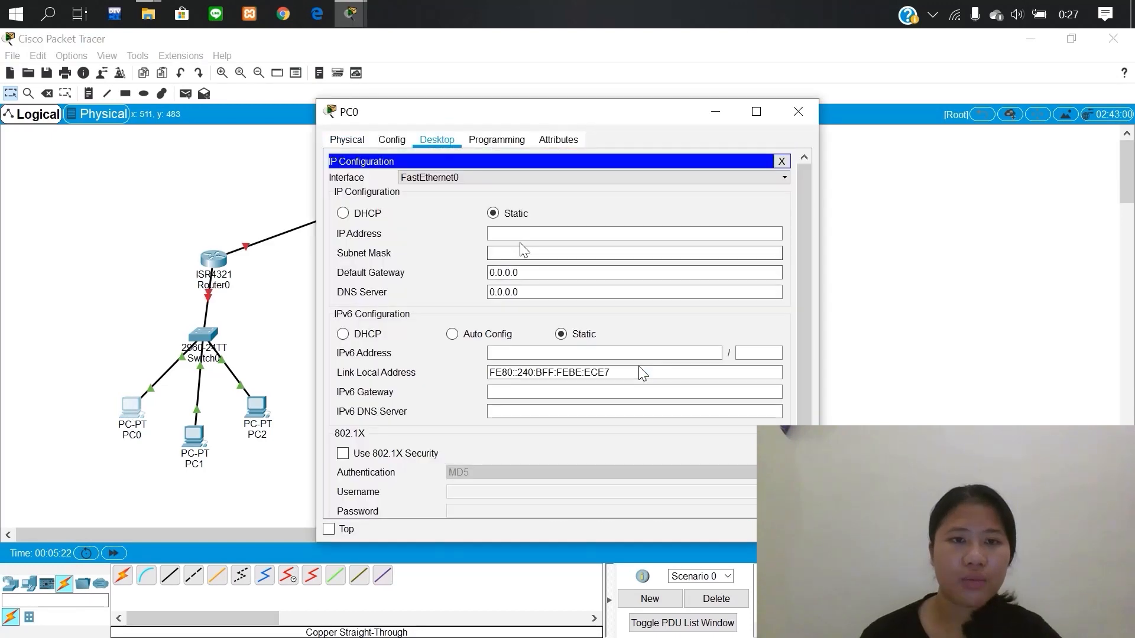
{"action": "left_click", "coordinate": [523, 234]}
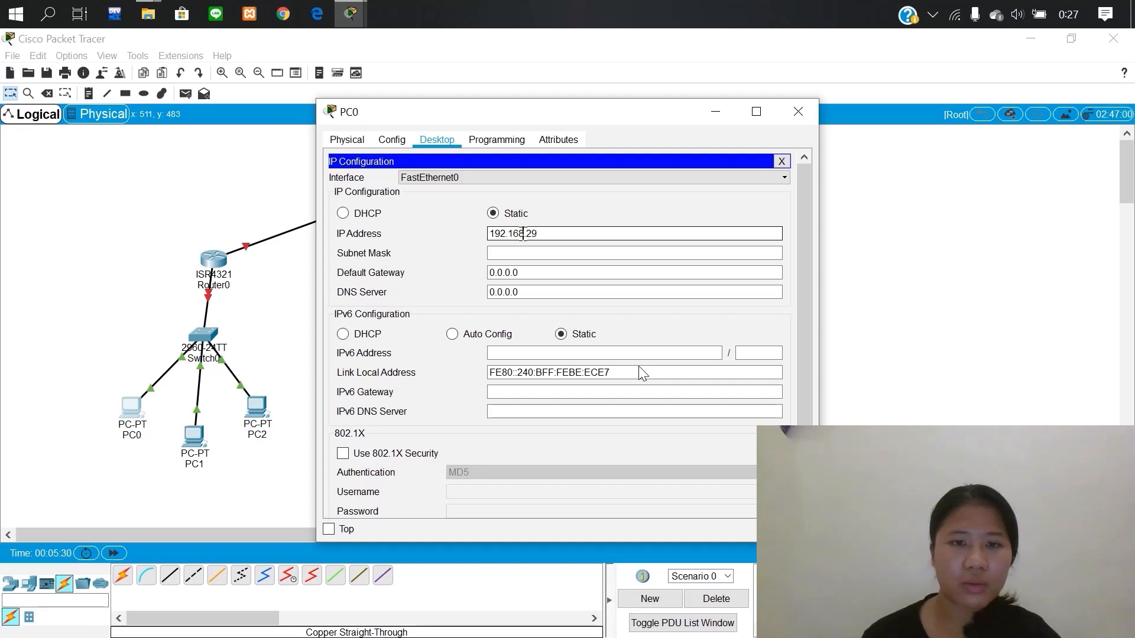
{"action": "left_click", "coordinate": [553, 254]}
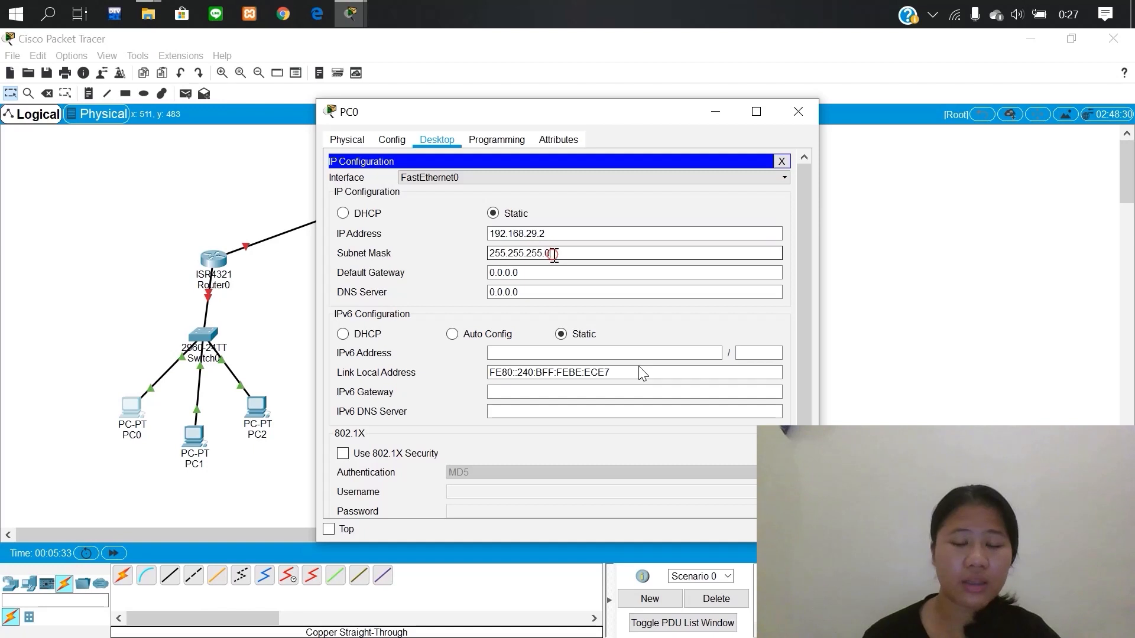
{"action": "key", "text": "BackSpace"}
{"action": "type", "text": "192"}
- Set PC0's default gateway to 192.168.29.1, adapting it from a copy of the PC's IP address
{"action": "left_click", "coordinate": [544, 277]}
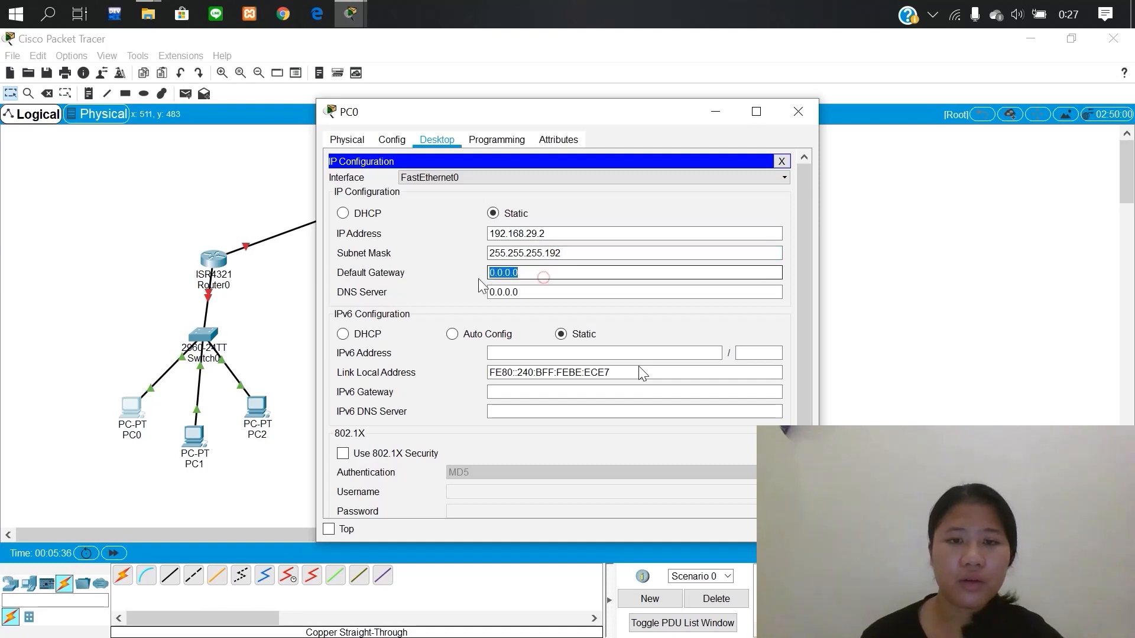
{"action": "left_click_drag", "start_coordinate": [578, 236], "coordinate": [488, 253]}
{"action": "key", "text": "ctrl+c"}
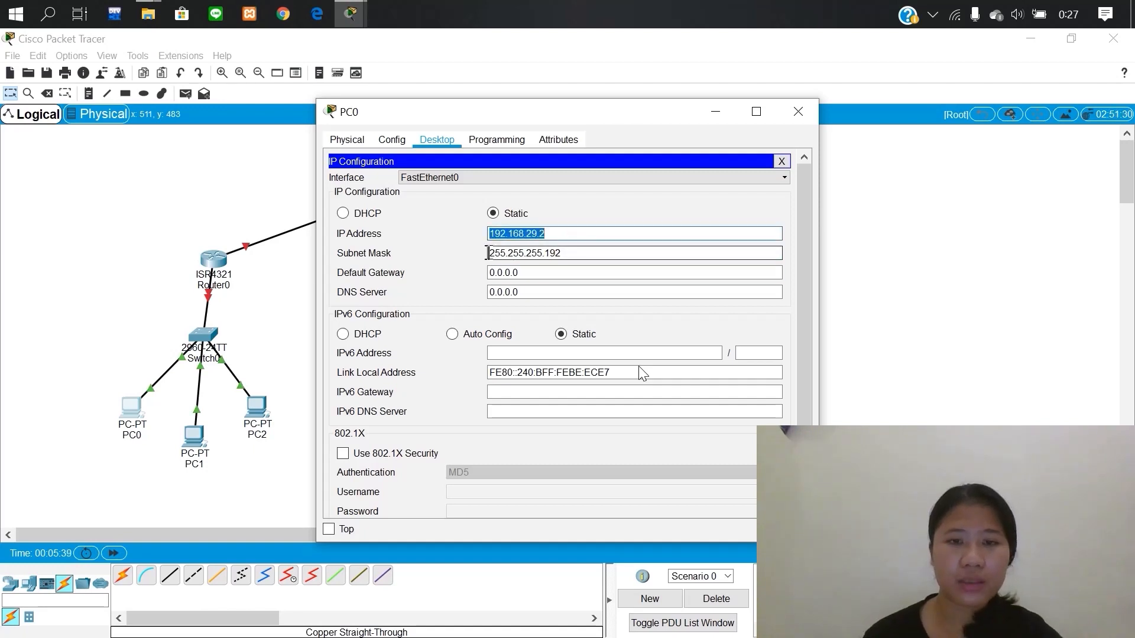
{"action": "left_click", "coordinate": [562, 273]}
{"action": "key", "text": "ctrl+v"}
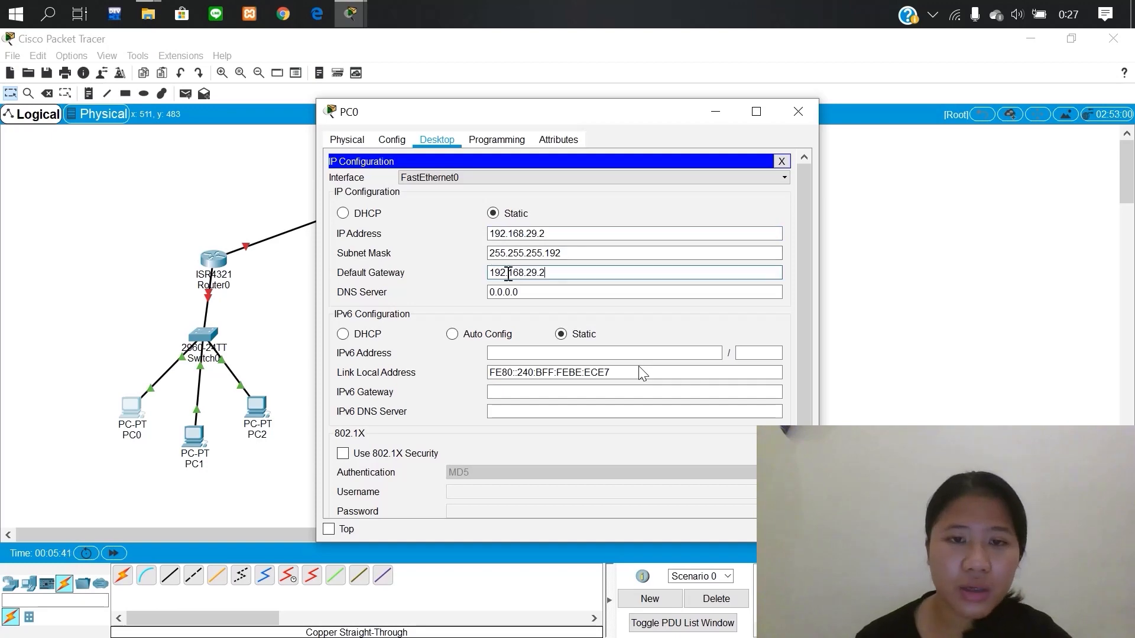
{"action": "key", "text": "BackSpace"}
{"action": "type", "text": "1"}
{"action": "left_click", "coordinate": [798, 112]}
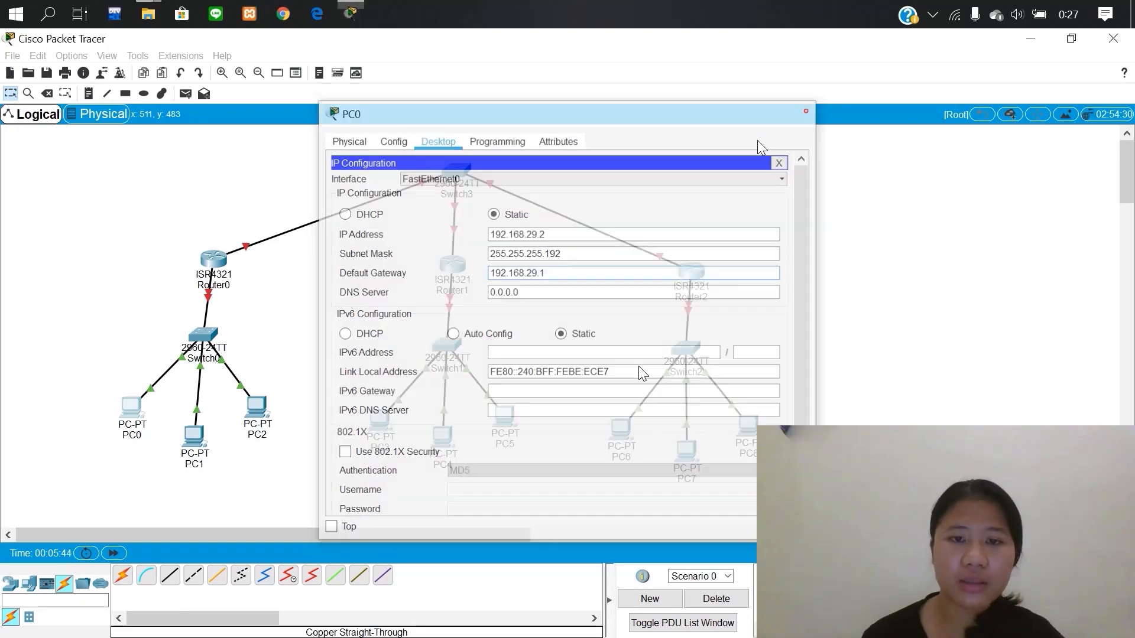
- Give PC1 the static IP address 192.168.29.3 with subnet mask 255.255.255.192
{"action": "left_click", "coordinate": [204, 439]}
{"action": "left_click", "coordinate": [437, 138]}
{"action": "left_click", "coordinate": [379, 183]}
{"action": "left_click", "coordinate": [509, 234]}
{"action": "key", "text": "ctrl+v"}
{"action": "key", "text": "BackSpace"}
{"action": "type", "text": "3"}
{"action": "left_click", "coordinate": [576, 248]}
{"action": "key", "text": "BackSpace"}
{"action": "type", "text": "192"}
- Fill in PC1's default gateway, starting from the copied 192.168.29.2 address
{"action": "left_click", "coordinate": [488, 273]}
{"action": "key", "text": "ctrl+a"}
{"action": "key", "text": "ctrl+v"}
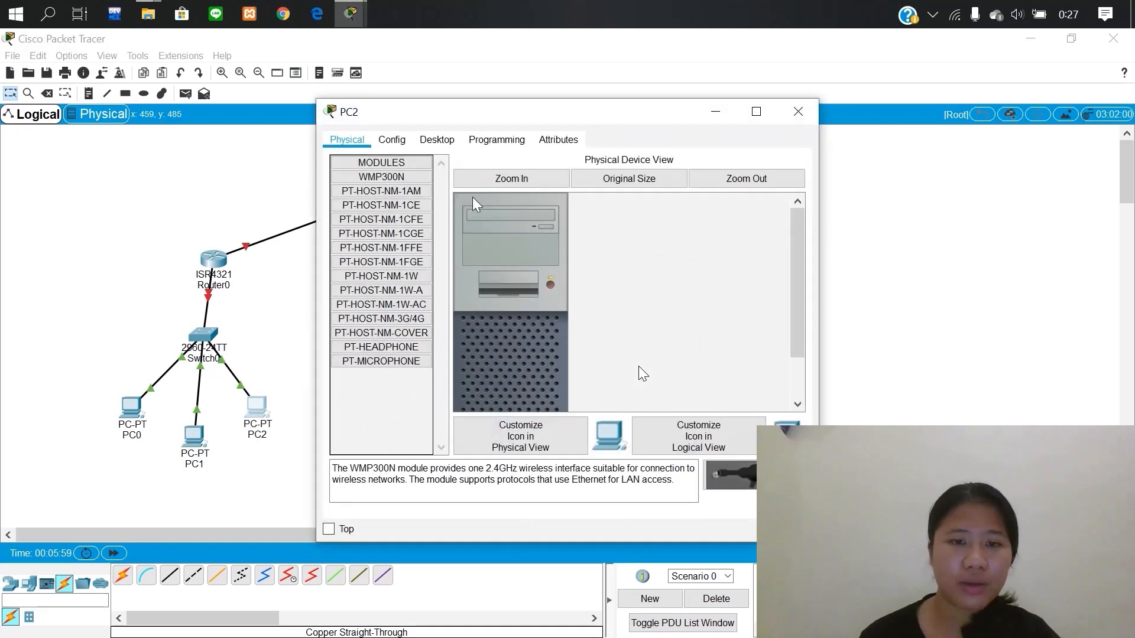
- Configure PC2 with static IP address 192.168.29.4, subnet mask 255.255.255.192 and default gateway 192.168.29.1
{"action": "left_click", "coordinate": [507, 233]}
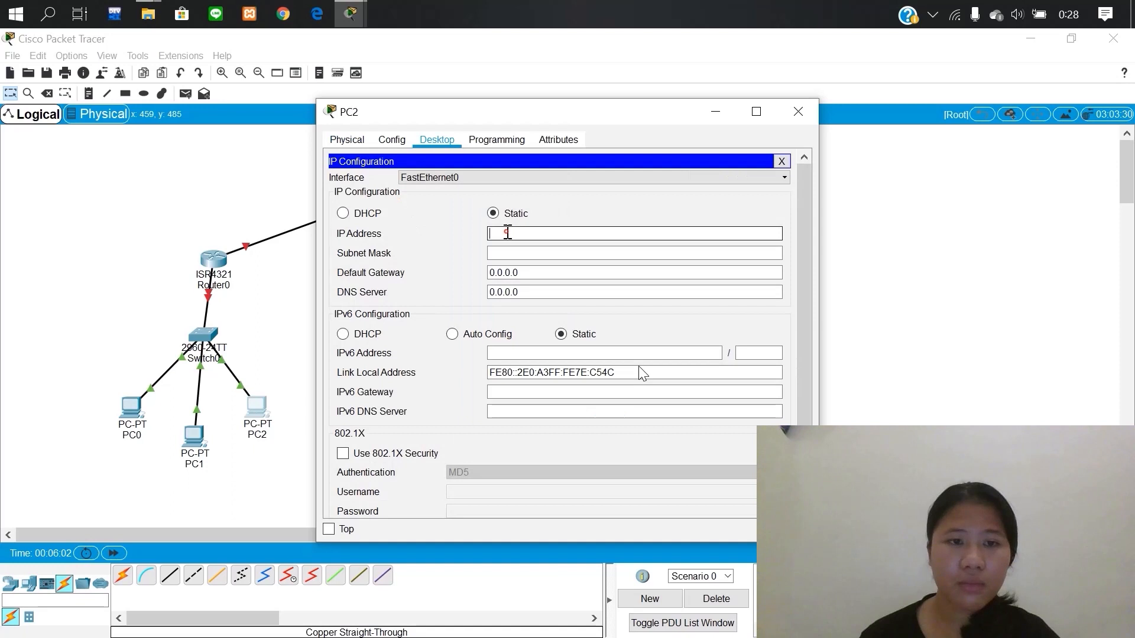
{"action": "key", "text": "ctrl+v"}
{"action": "key", "text": "BackSpace"}
{"action": "type", "text": "4"}
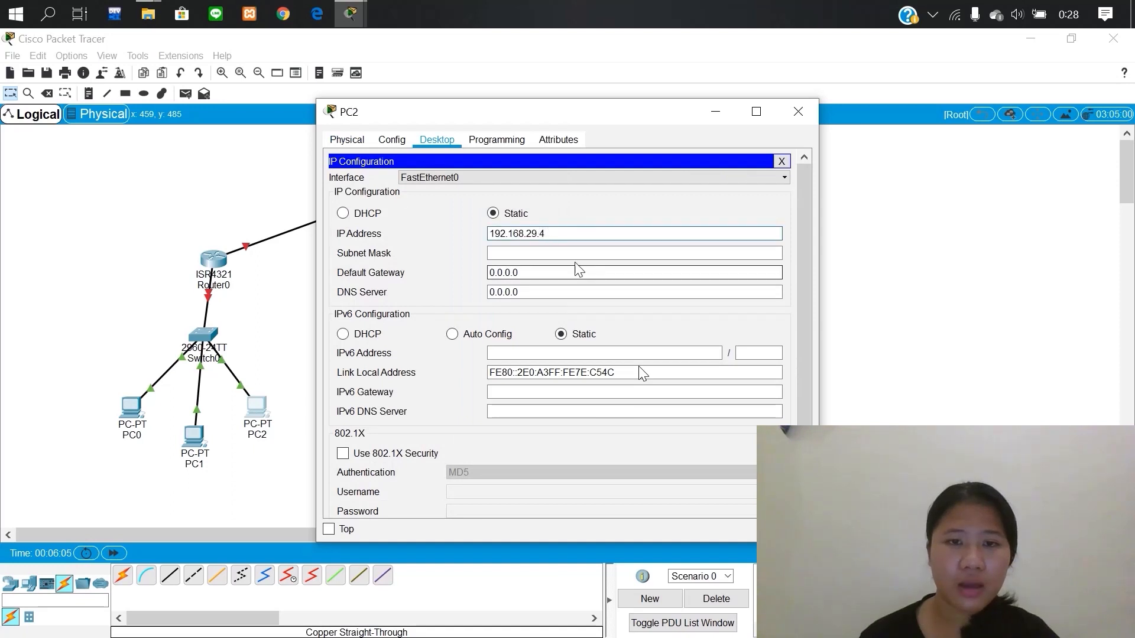
{"action": "left_click", "coordinate": [587, 253]}
{"action": "key", "text": "BackSpace"}
{"action": "type", "text": "192"}
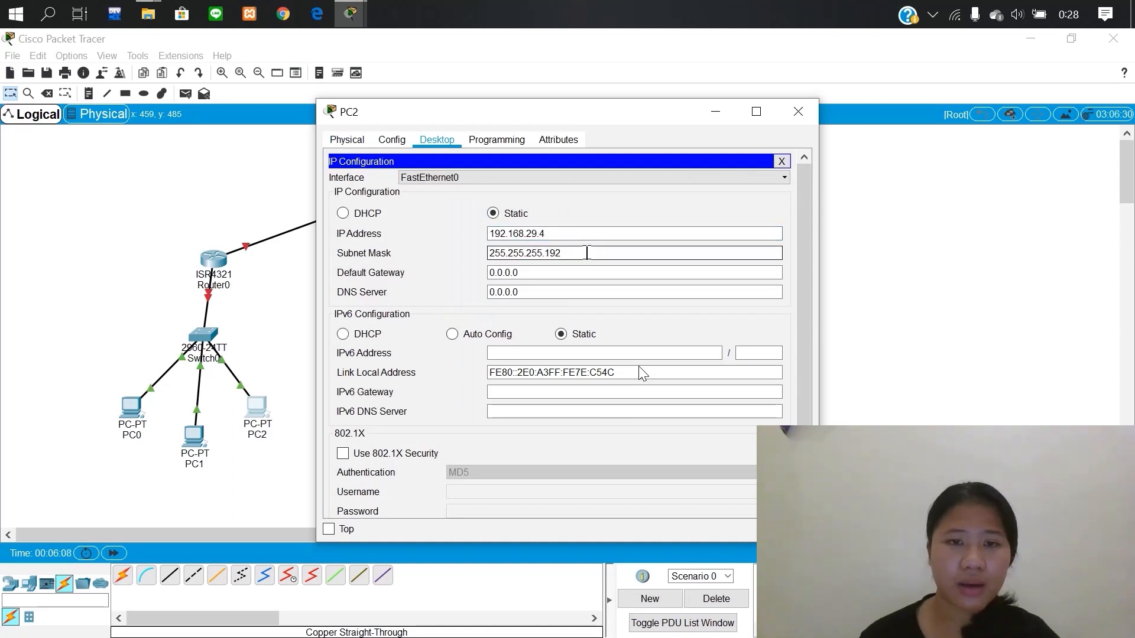
{"action": "key", "text": "Tab"}
{"action": "type", "text": "192.168.29.1"}
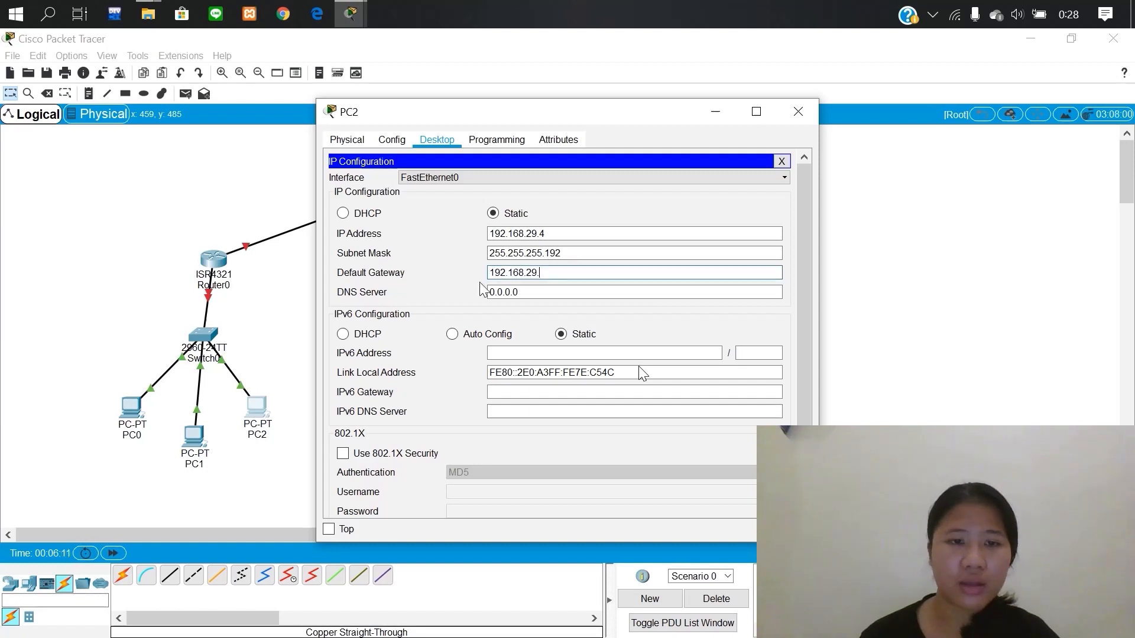
{"action": "left_click", "coordinate": [797, 112]}
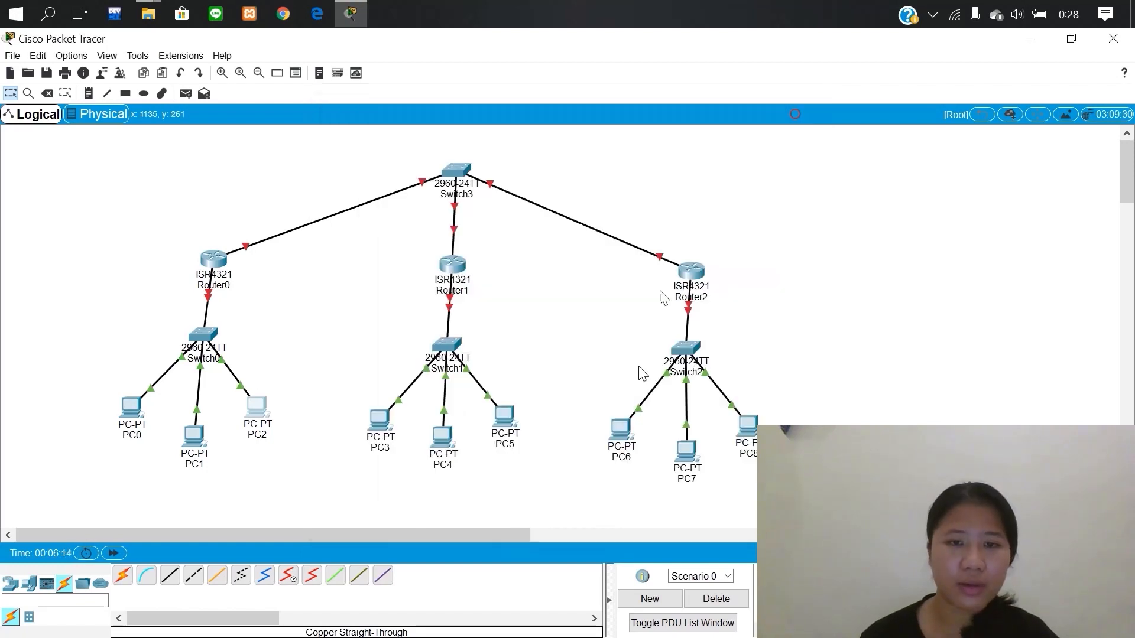
- Configure PC3 with static IP address 192.168.29.66, subnet mask 255.255.255.192 and default gateway 192.168.29.65
{"action": "left_click", "coordinate": [382, 421]}
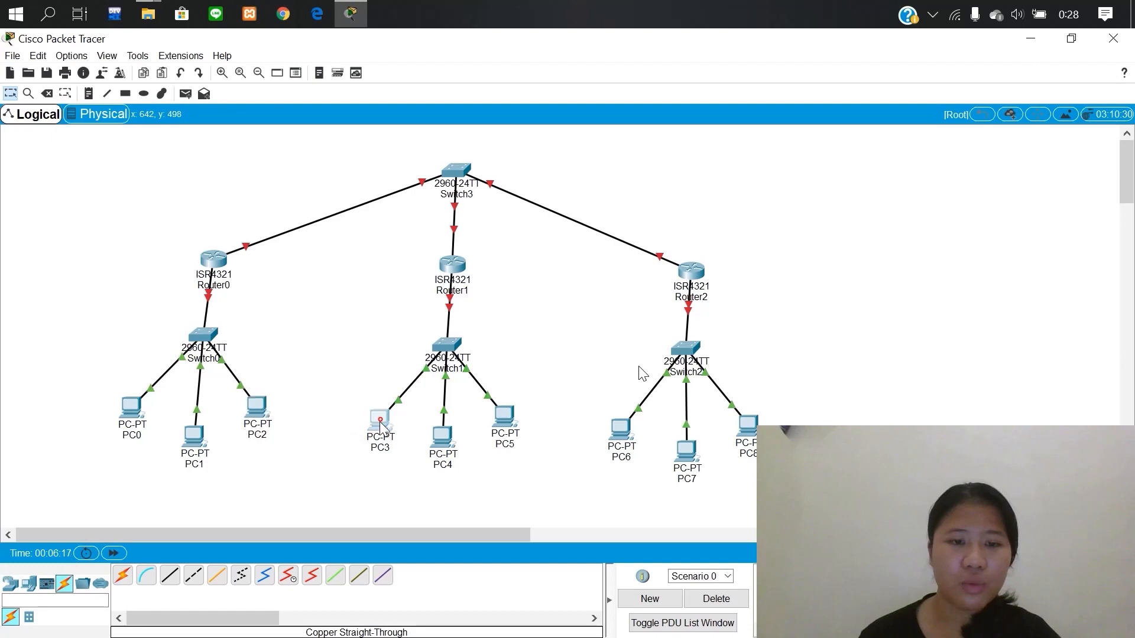
{"action": "left_click", "coordinate": [437, 140]}
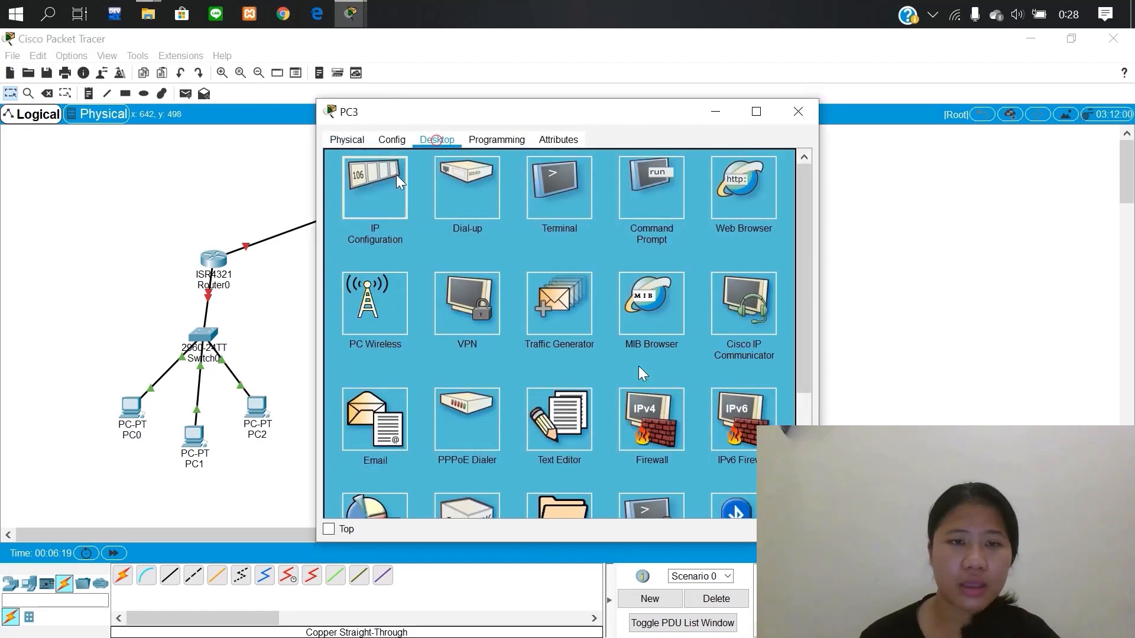
{"action": "left_click", "coordinate": [396, 175]}
{"action": "left_click", "coordinate": [575, 253]}
{"action": "key", "text": "BackSpace"}
{"action": "type", "text": "192"}
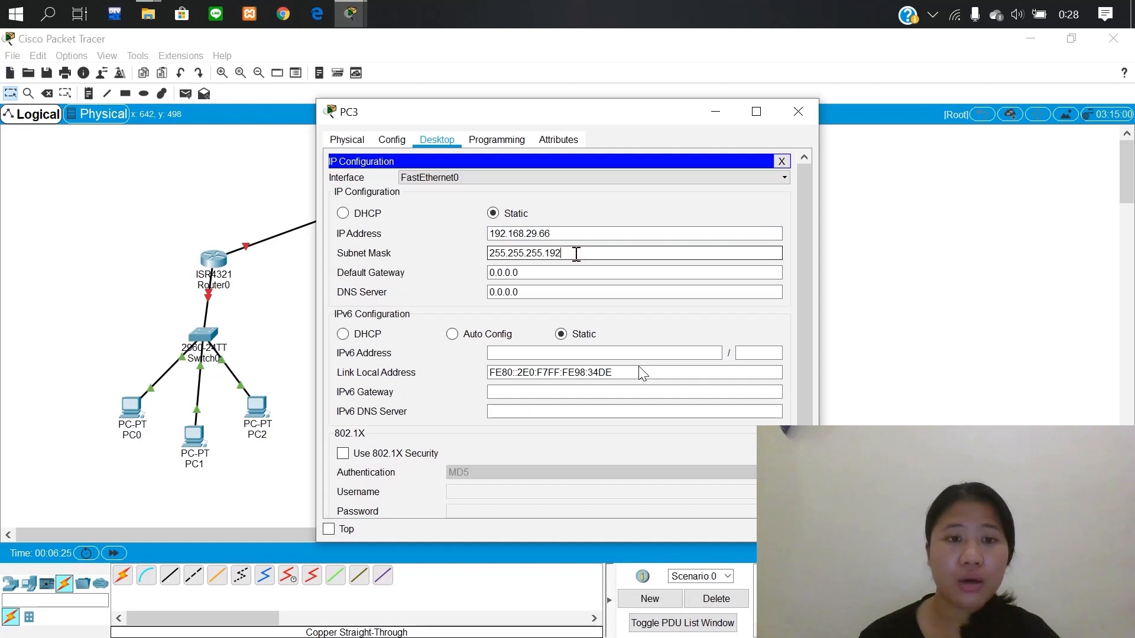
{"action": "left_click", "coordinate": [557, 276]}
{"action": "double_click", "coordinate": [557, 275]}
{"action": "type", "text": "192.168.29."}
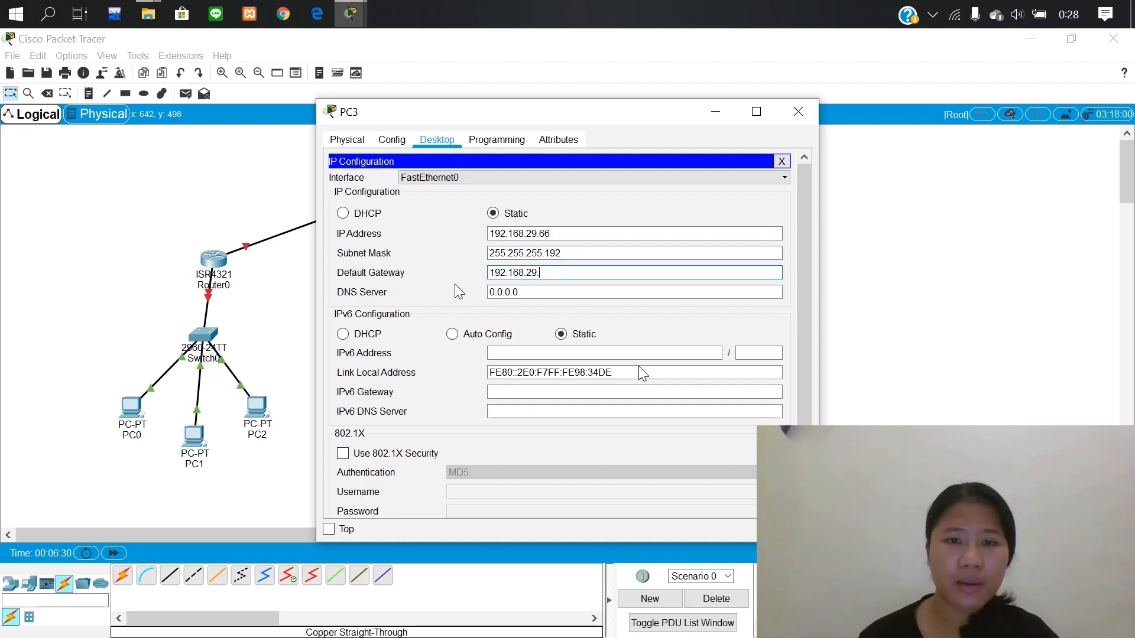
{"action": "type", "text": "65"}
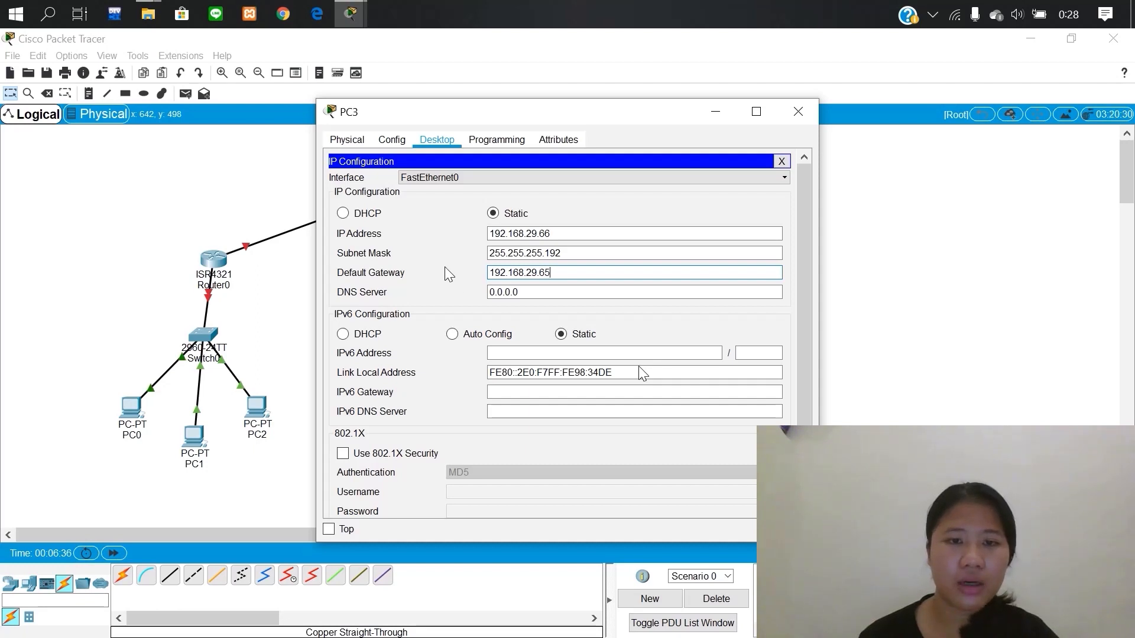
{"action": "left_click", "coordinate": [798, 112]}
- Configure PC4 with static IP address 192.168.29.67, subnet mask 255.255.255.192 and default gateway 192.168.29.65
{"action": "left_click", "coordinate": [449, 438]}
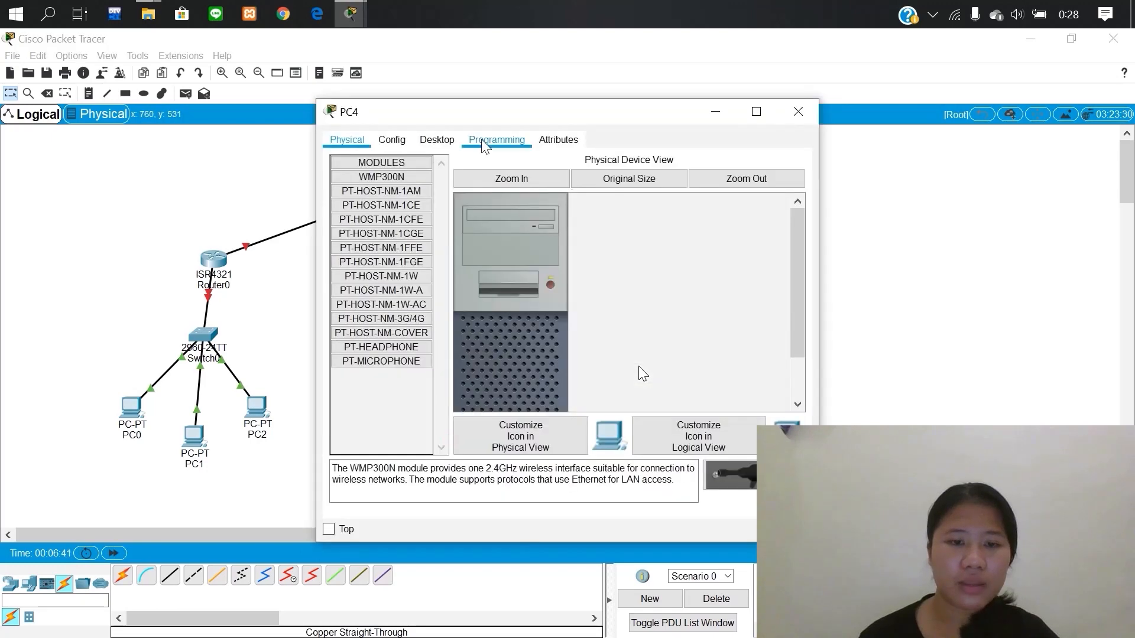
{"action": "left_click", "coordinate": [437, 139]}
{"action": "left_click", "coordinate": [393, 212]}
{"action": "left_click", "coordinate": [521, 232]}
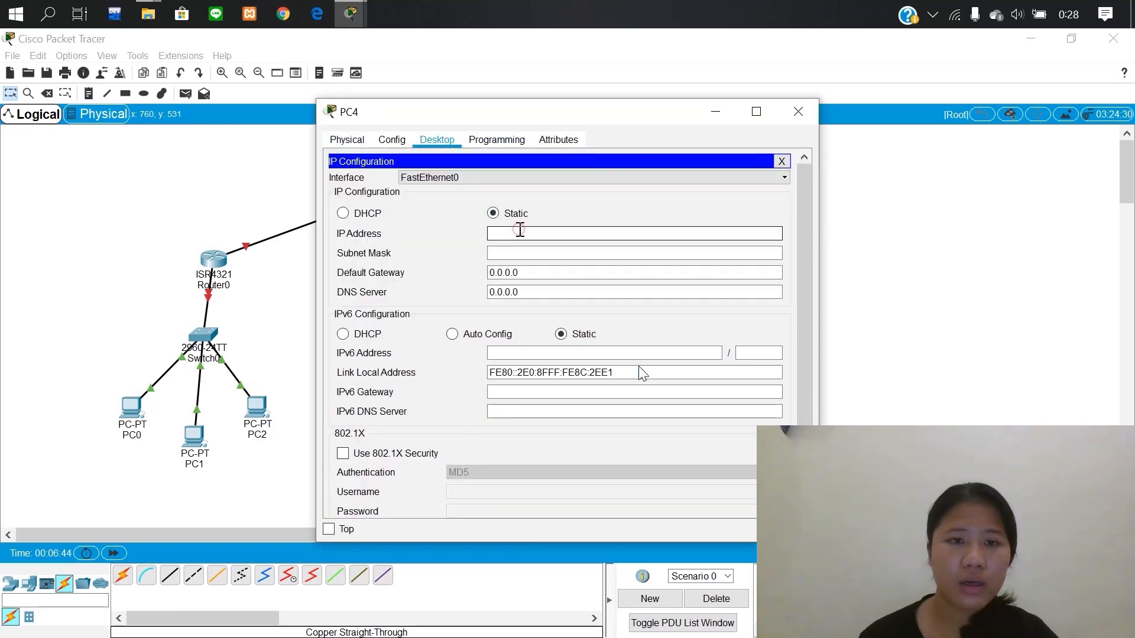
{"action": "type", "text": "192.168.29.67"}
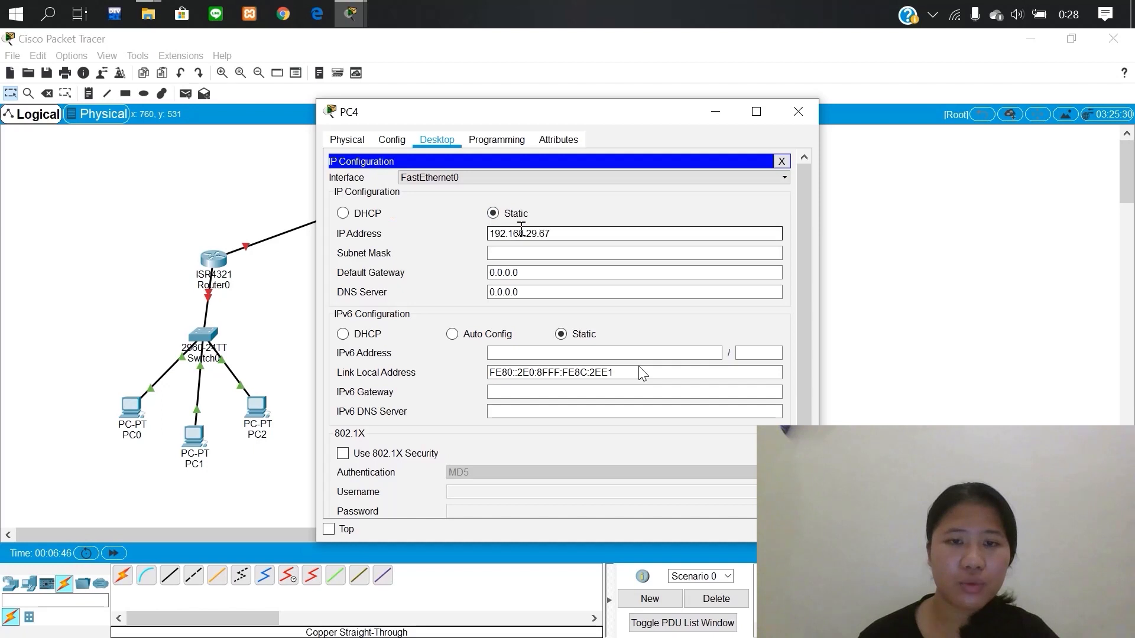
{"action": "left_click", "coordinate": [534, 255]}
{"action": "key", "text": "BackSpace"}
{"action": "type", "text": "192"}
{"action": "left_click", "coordinate": [578, 272]}
{"action": "type", "text": "192.168.29.6"}
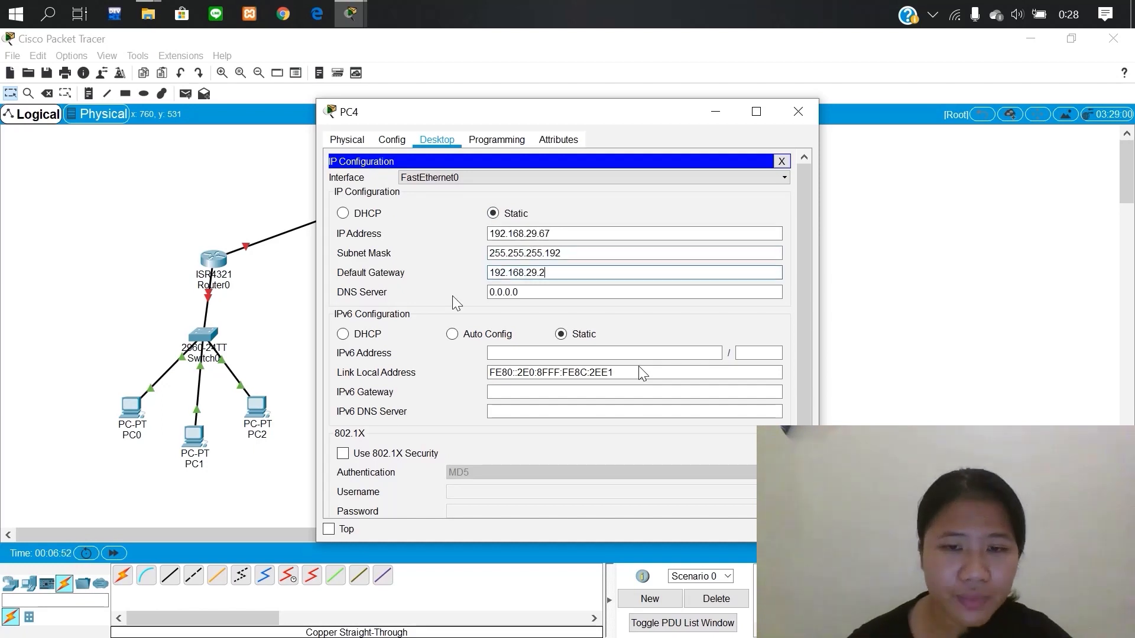
{"action": "type", "text": "5"}
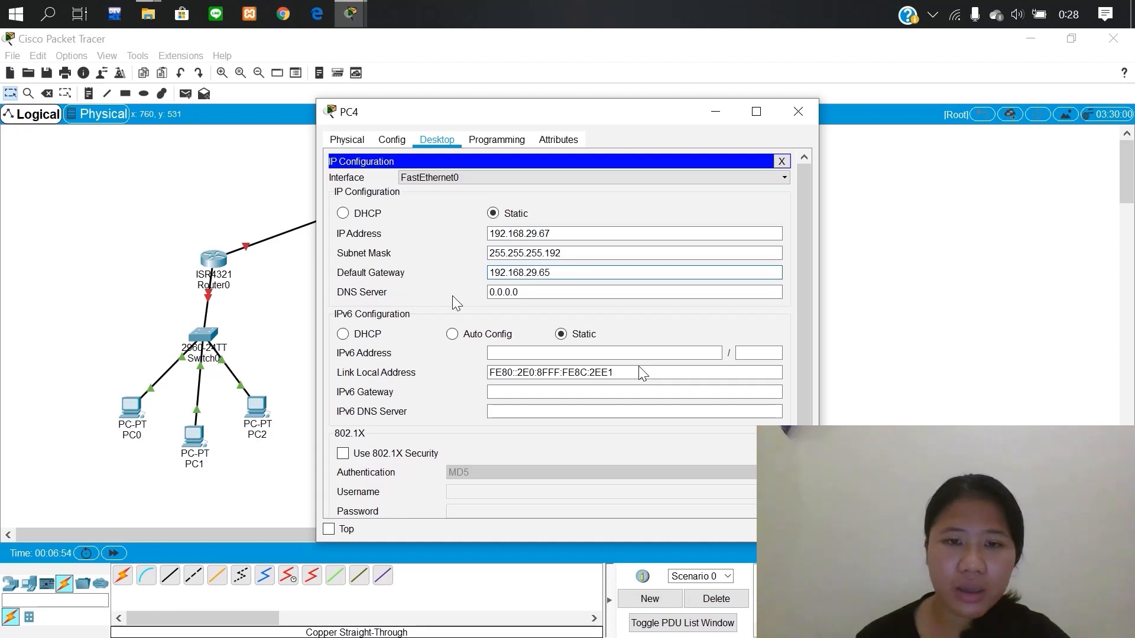
{"action": "left_click", "coordinate": [798, 112]}
- Configure PC5 with static IP address 192.168.29.68, subnet mask 255.255.255.192 and default gateway 192.168.29.65
{"action": "left_click", "coordinate": [510, 421]}
{"action": "left_click", "coordinate": [440, 140]}
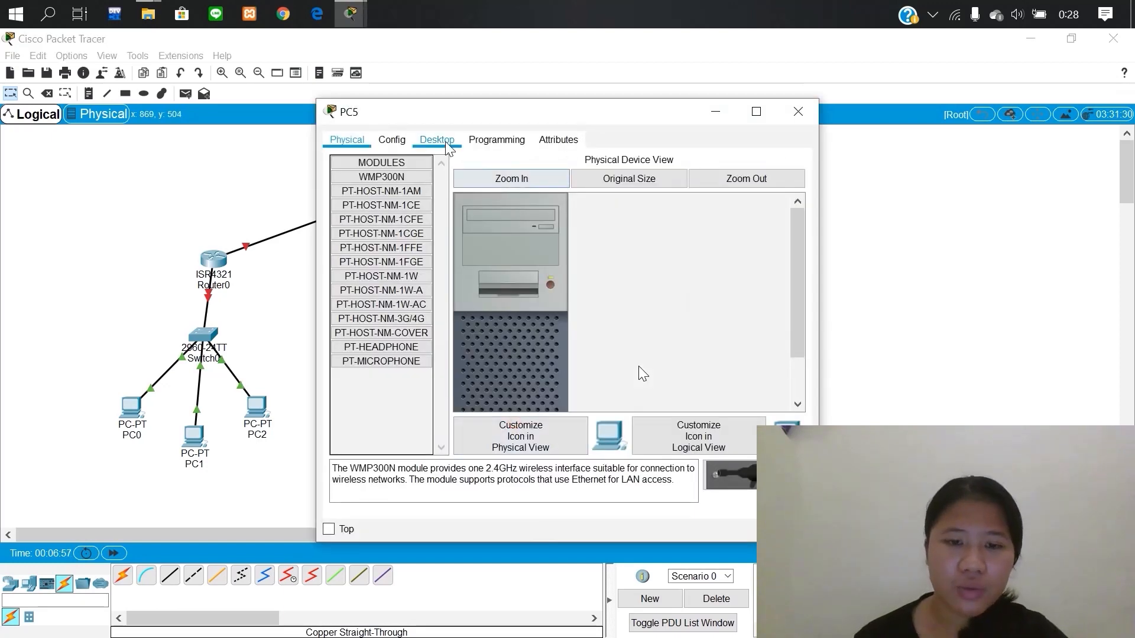
{"action": "left_click", "coordinate": [489, 233]}
{"action": "type", "text": "192.168.29."}
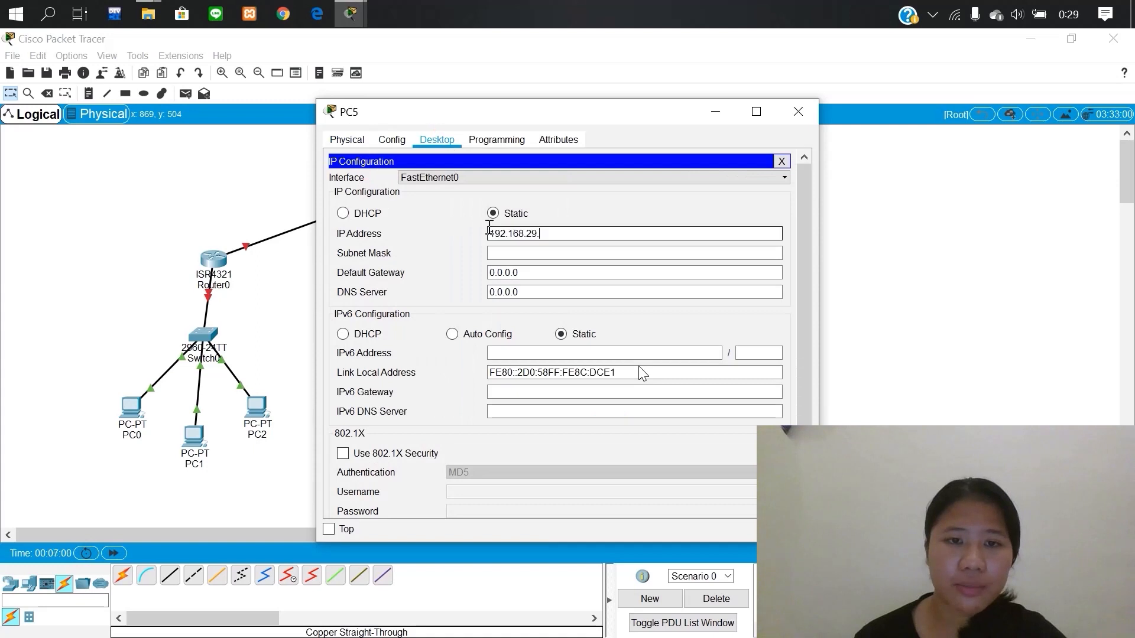
{"action": "type", "text": "68"}
{"action": "left_click", "coordinate": [514, 253]}
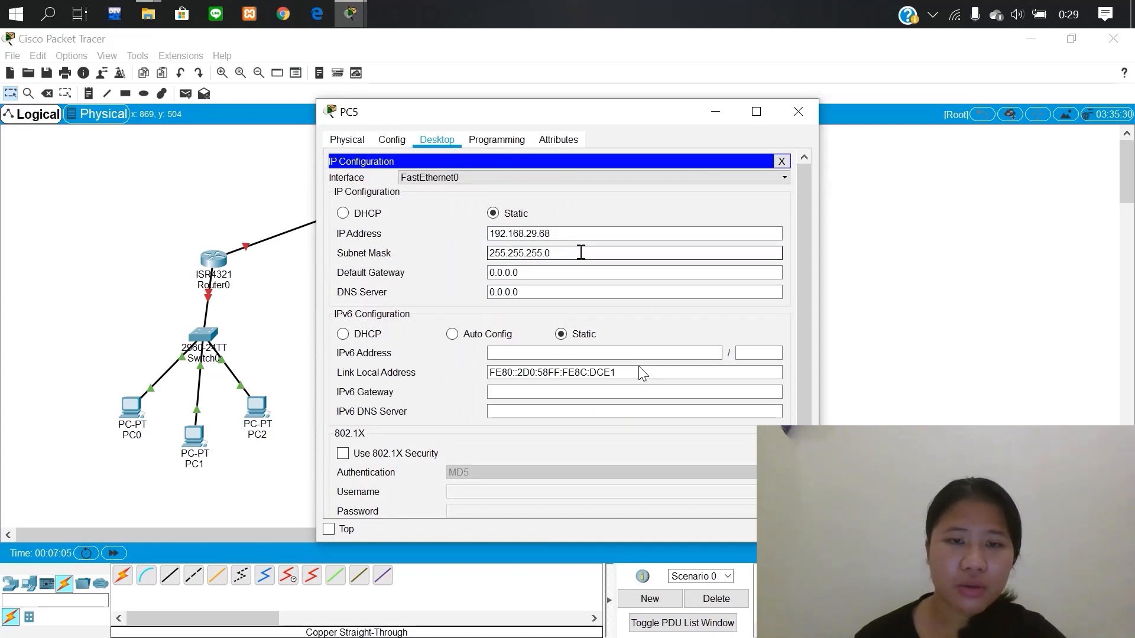
{"action": "type", "text": "192"}
{"action": "key", "text": "Tab"}
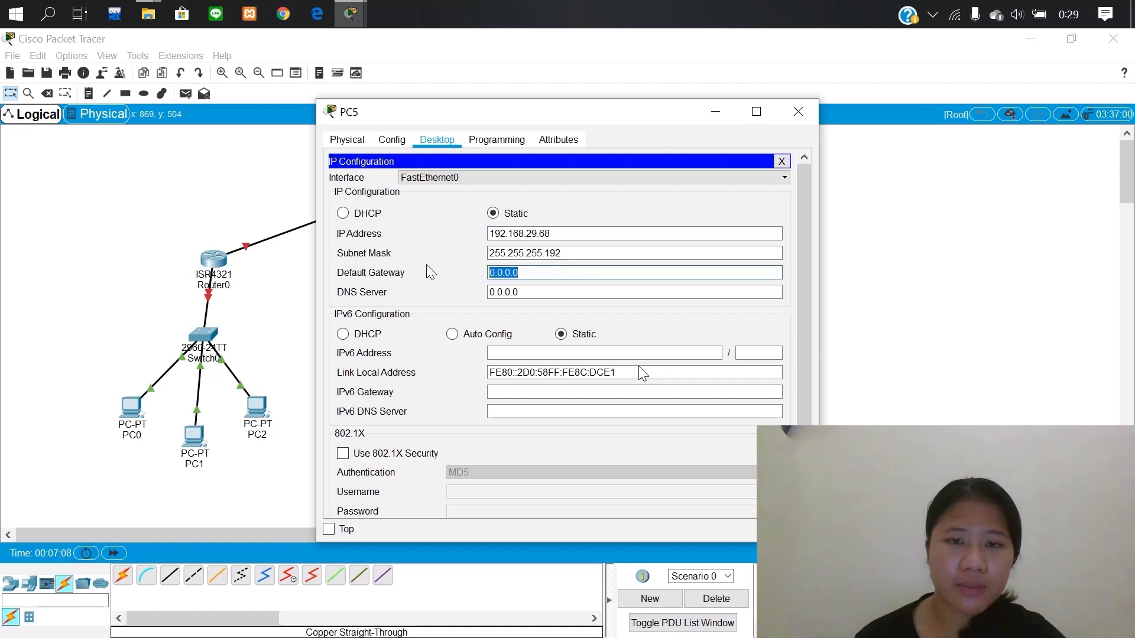
{"action": "type", "text": "192.168.29.2"}
{"action": "key", "text": "BackSpace"}
{"action": "type", "text": "65"}
{"action": "left_click", "coordinate": [801, 114]}
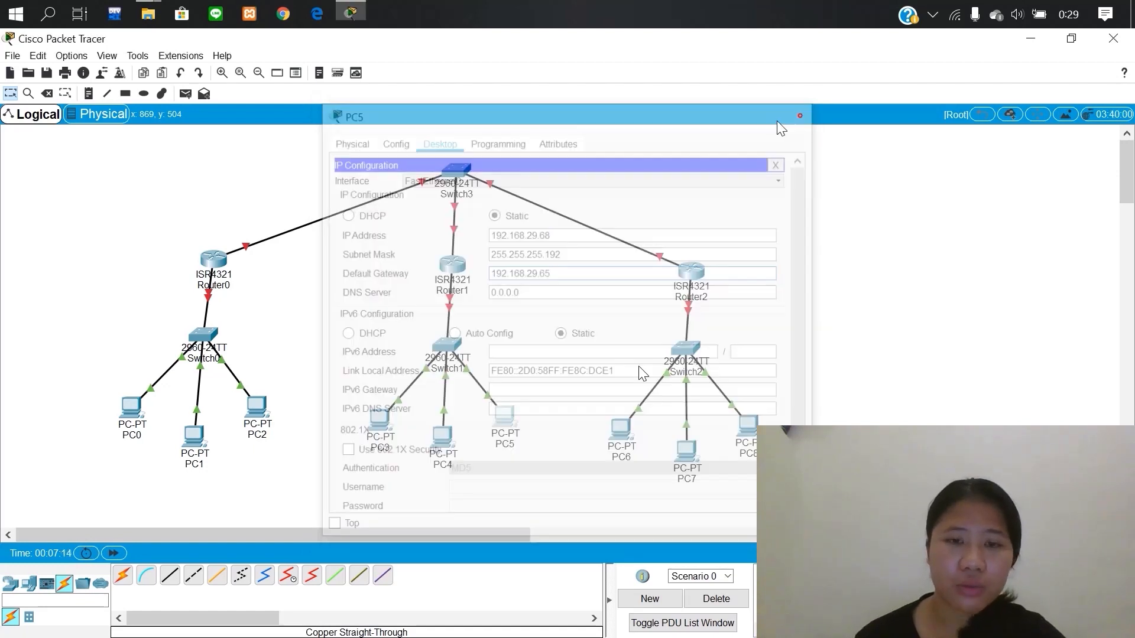
- Configure PC6 with static IP address 192.168.29.130, subnet mask 255.255.255.192 and default gateway 192.168.29.129
{"action": "left_click", "coordinate": [621, 435]}
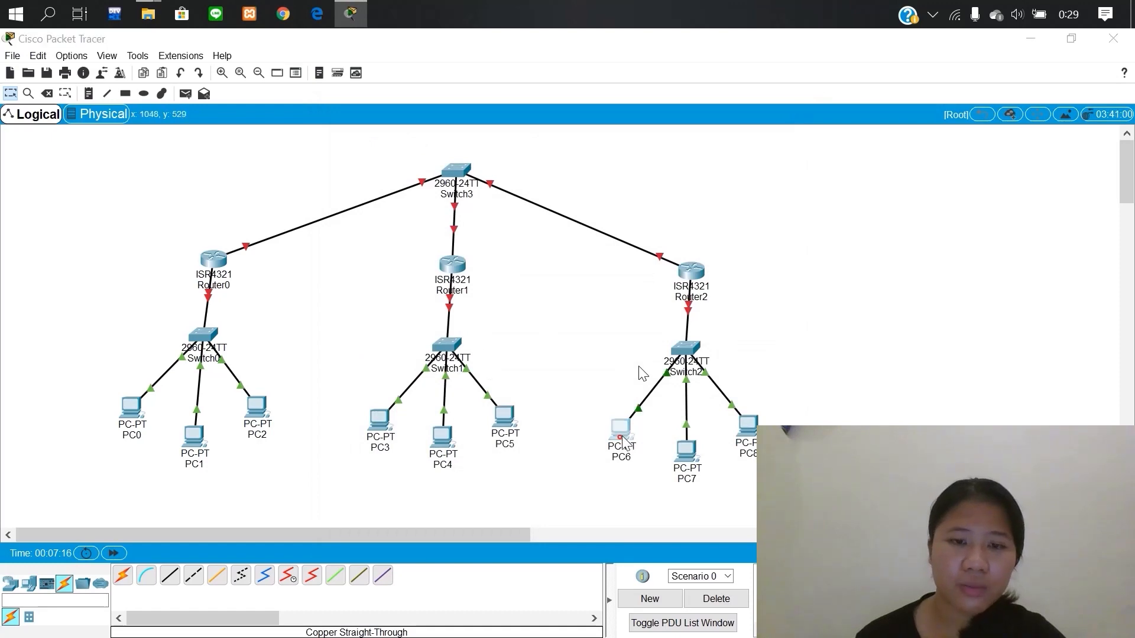
{"action": "left_click", "coordinate": [438, 140]}
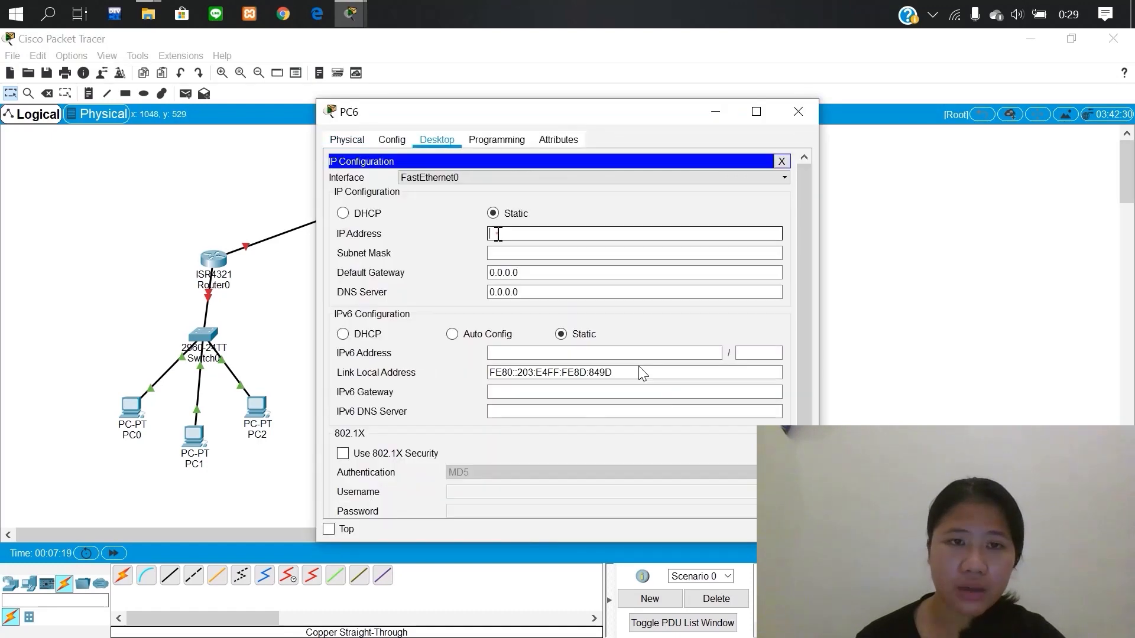
{"action": "type", "text": "192.168.29."}
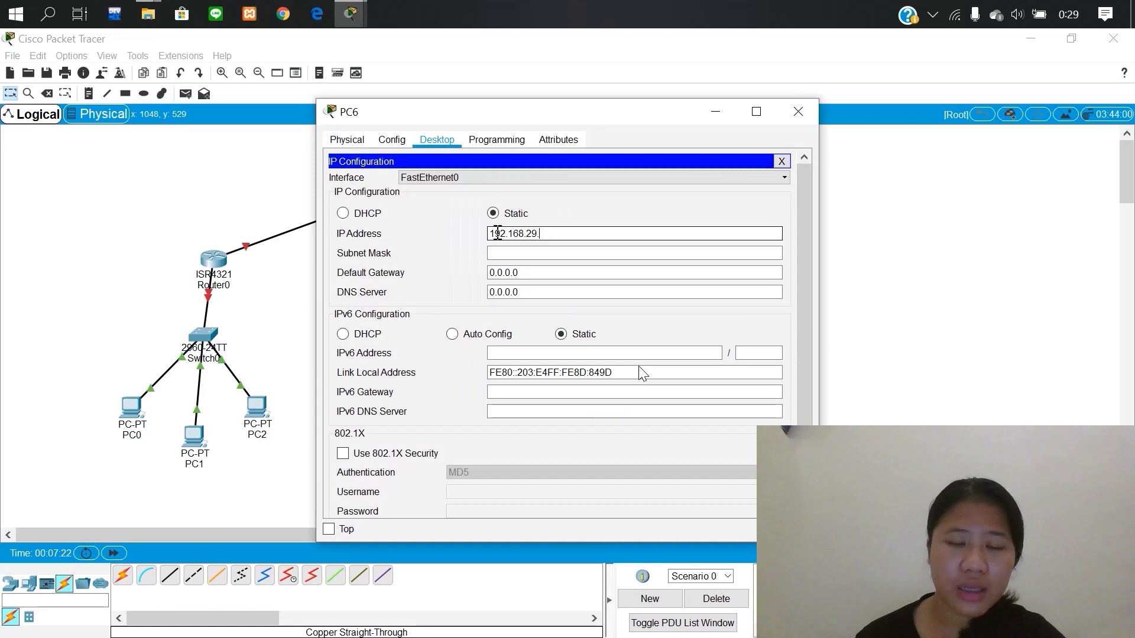
{"action": "type", "text": "230"}
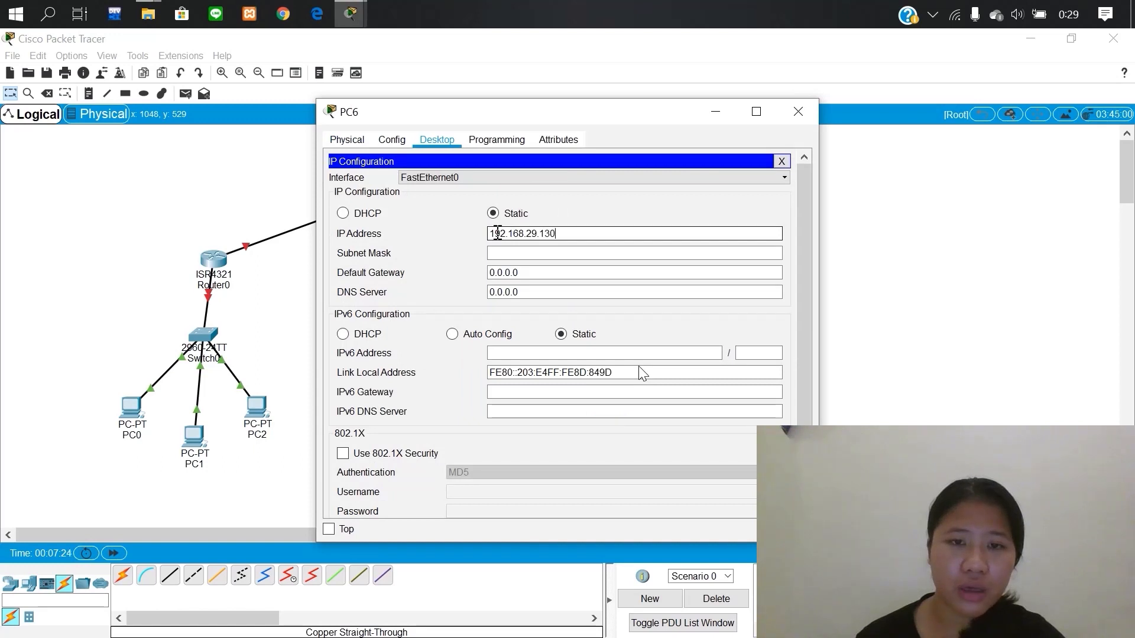
{"action": "left_click", "coordinate": [508, 253]}
{"action": "left_click", "coordinate": [579, 250]}
{"action": "key", "text": "BackSpace"}
{"action": "type", "text": "192"}
{"action": "key", "text": "Tab"}
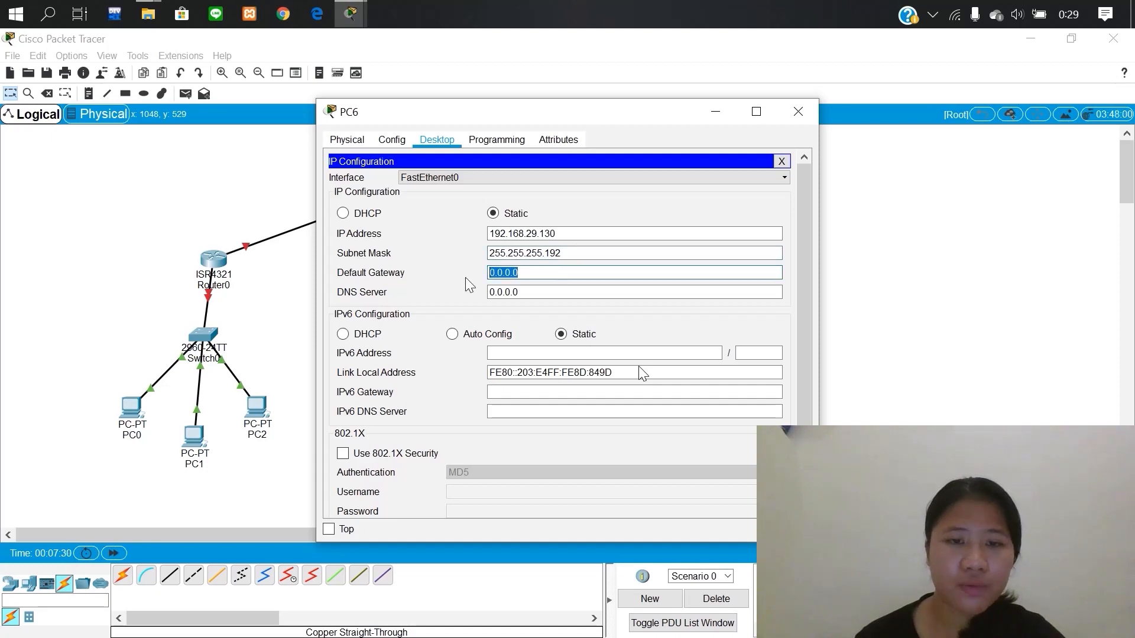
{"action": "type", "text": "192.168.29.129"}
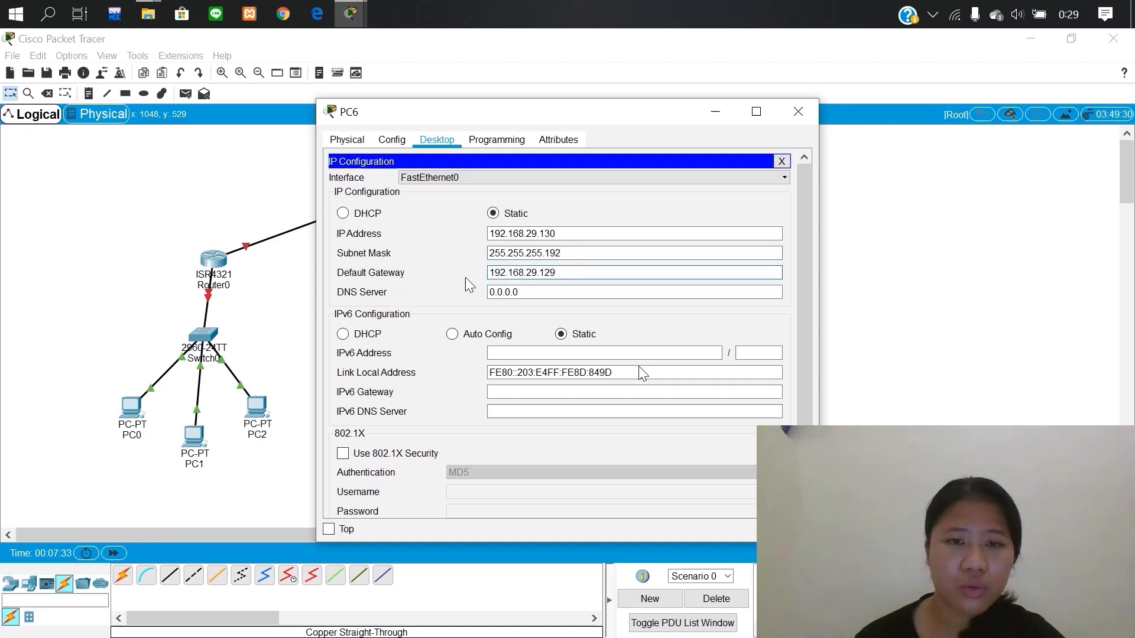
{"action": "left_click", "coordinate": [799, 112]}
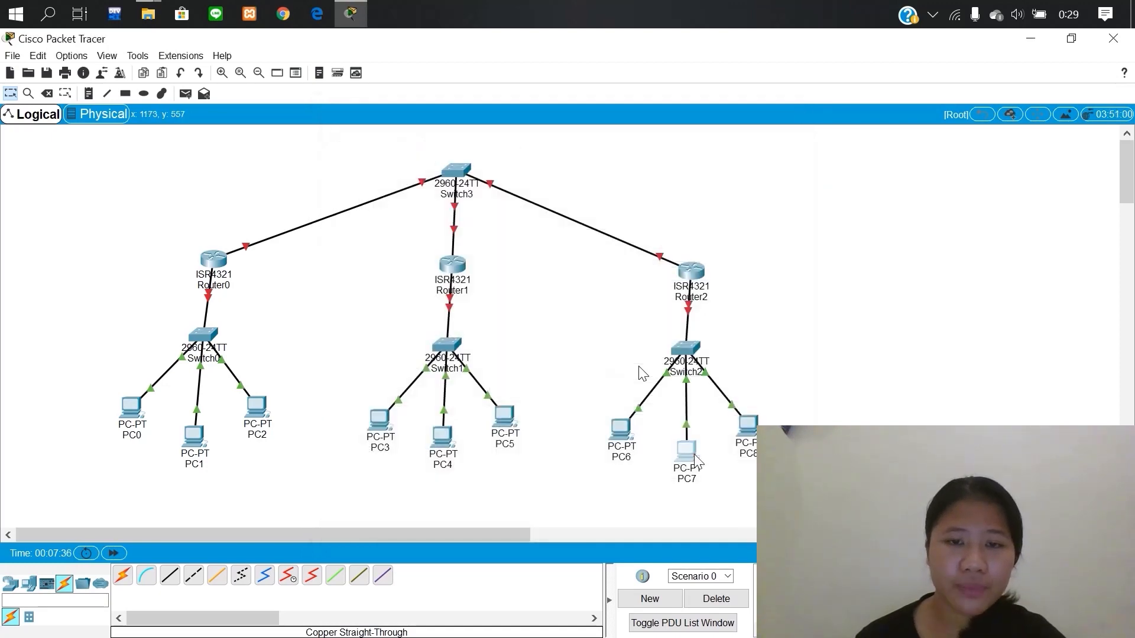
- Configure PC7 with static IP address 192.168.29.131, subnet mask 255.255.255.192 and default gateway 192.168.29.129
{"action": "left_click", "coordinate": [696, 456]}
{"action": "left_click", "coordinate": [445, 138]}
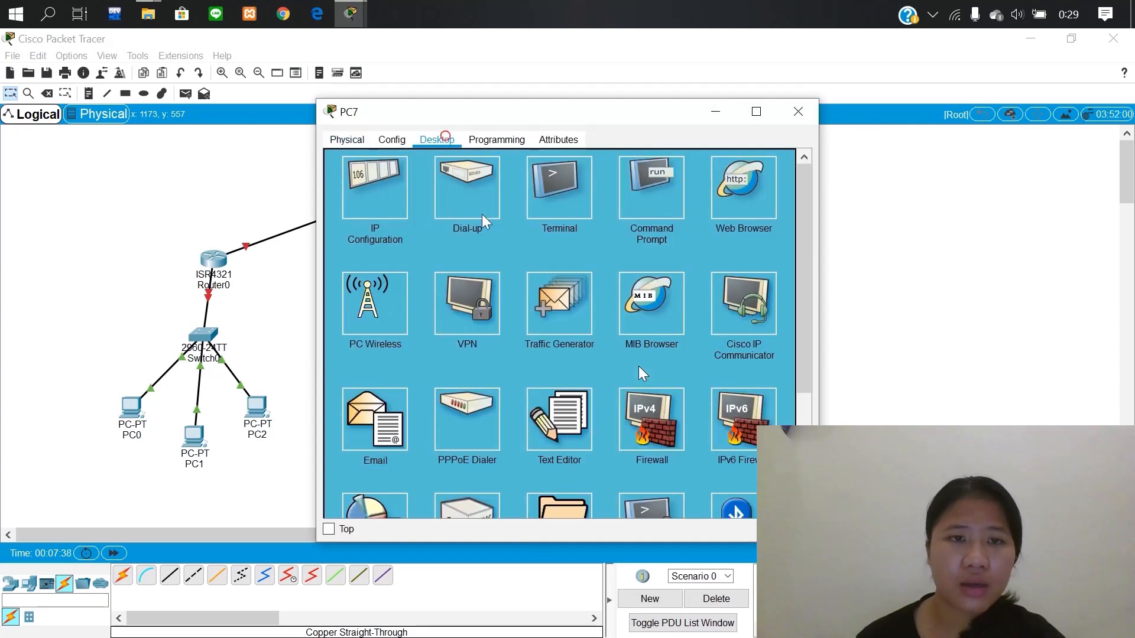
{"action": "left_click", "coordinate": [398, 208]}
{"action": "left_click", "coordinate": [502, 232]}
{"action": "type", "text": "192.168.29.2"}
{"action": "key", "text": "BackSpace"}
{"action": "type", "text": "131"}
{"action": "left_click", "coordinate": [524, 254]}
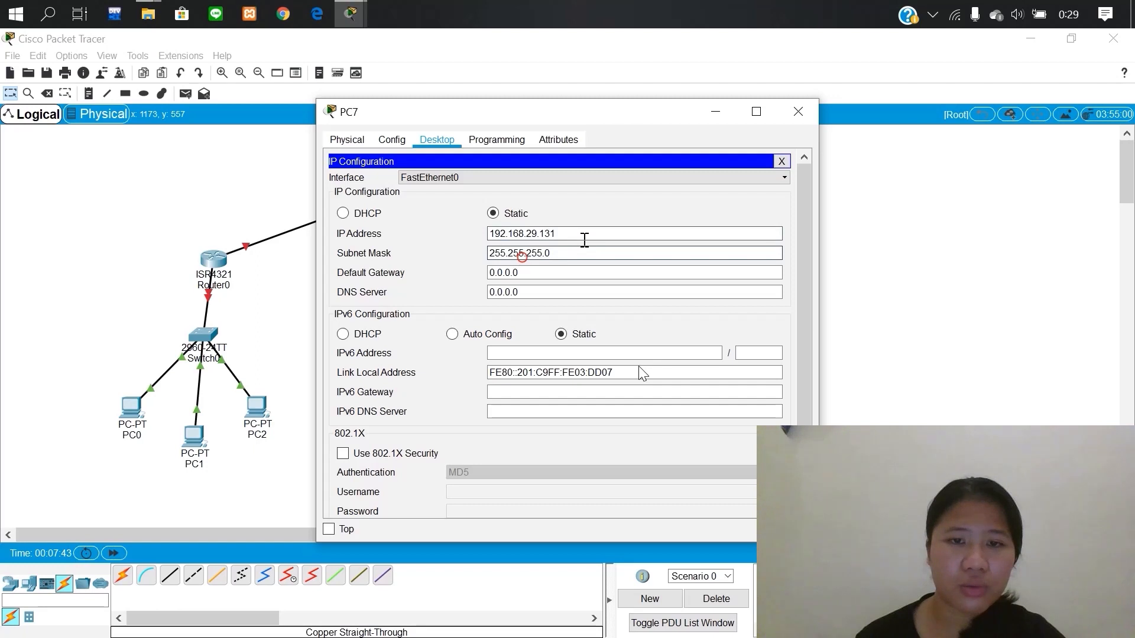
{"action": "key", "text": "BackSpace"}
{"action": "type", "text": "192"}
{"action": "key", "text": "Tab"}
{"action": "type", "text": "192.168.29."}
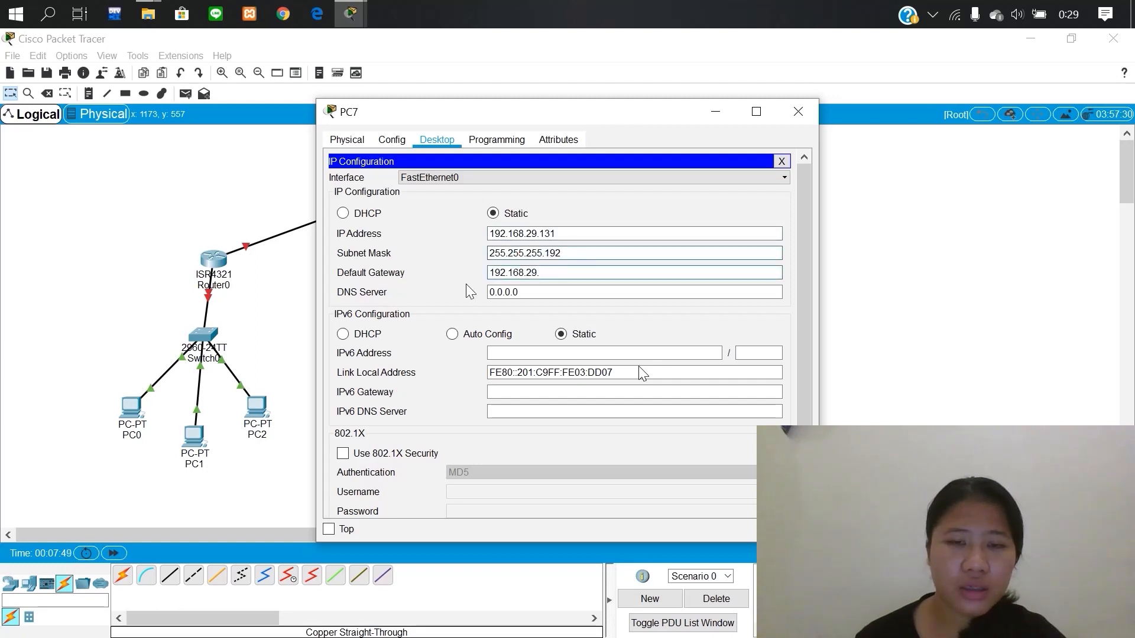
{"action": "type", "text": "129"}
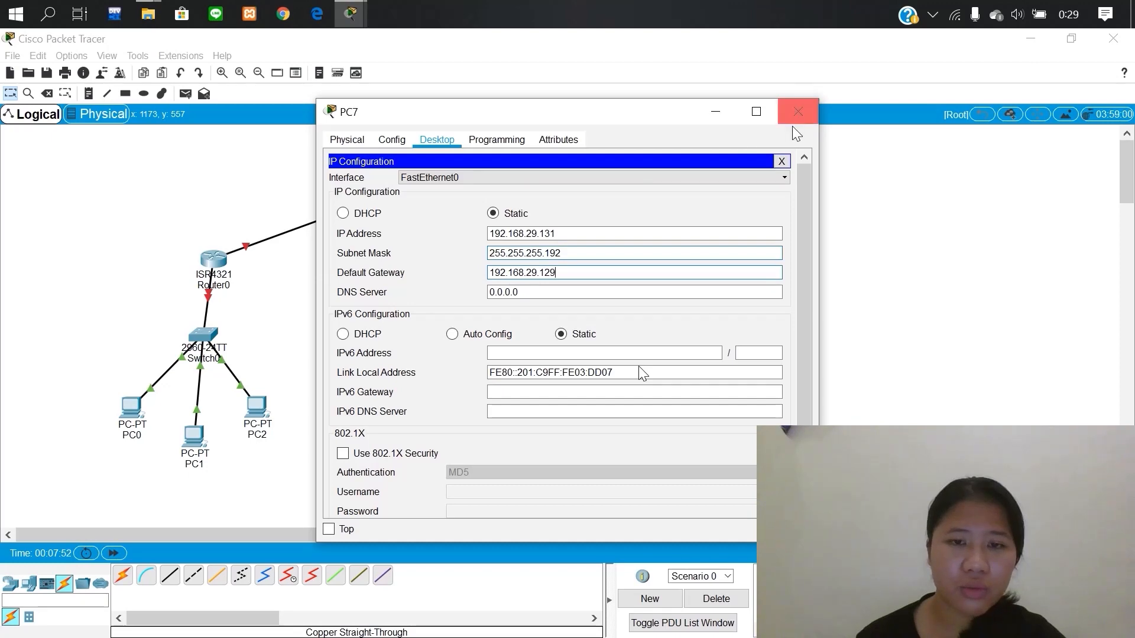
{"action": "left_click", "coordinate": [797, 121]}
- Configure PC8 with static IP address 192.168.29.132, subnet mask 255.255.255.192 and default gateway 192.168.29.129
{"action": "left_click", "coordinate": [744, 417]}
{"action": "left_click", "coordinate": [437, 141]}
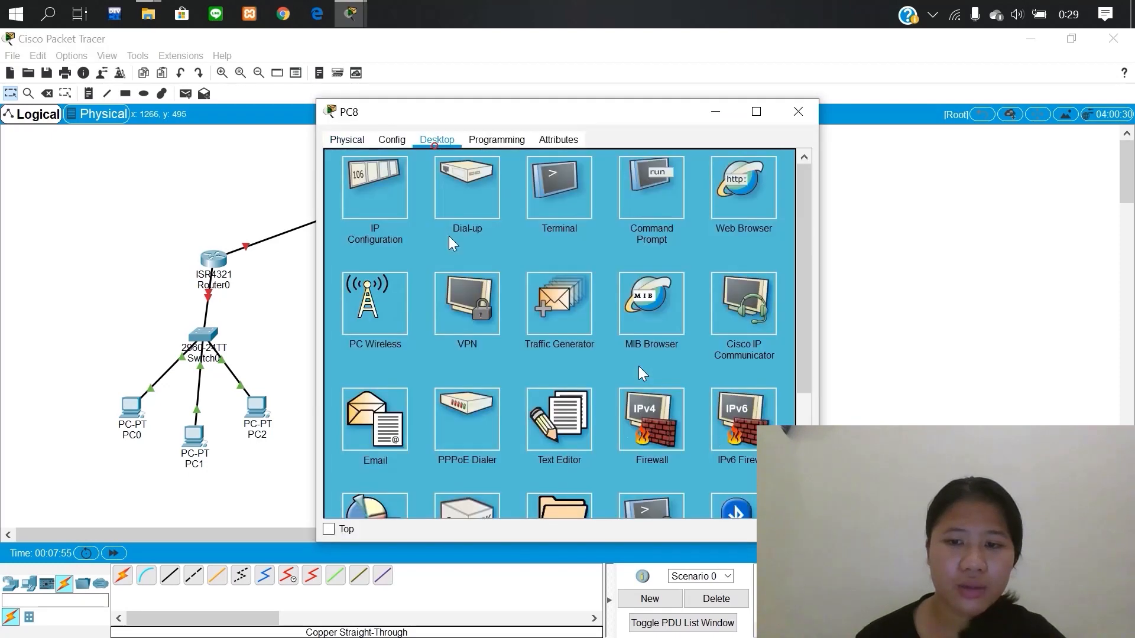
{"action": "left_click", "coordinate": [392, 219]}
{"action": "left_click", "coordinate": [503, 234]}
{"action": "type", "text": "192.168.29.132"}
{"action": "left_click", "coordinate": [573, 249]}
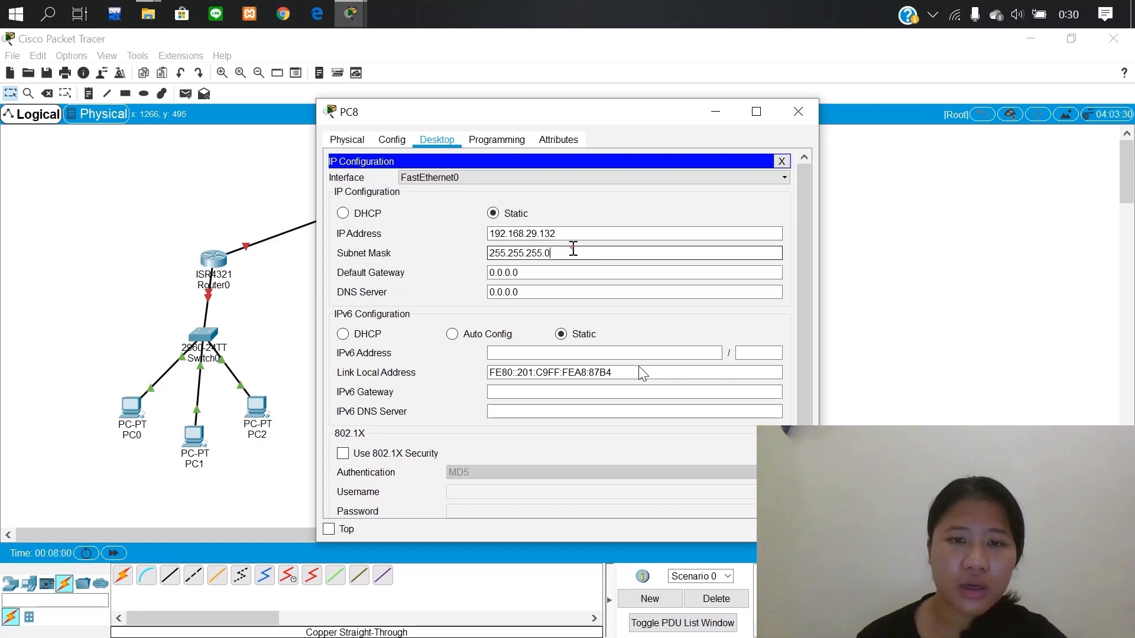
{"action": "key", "text": "BackSpace"}
{"action": "type", "text": "192"}
{"action": "left_click", "coordinate": [544, 273]}
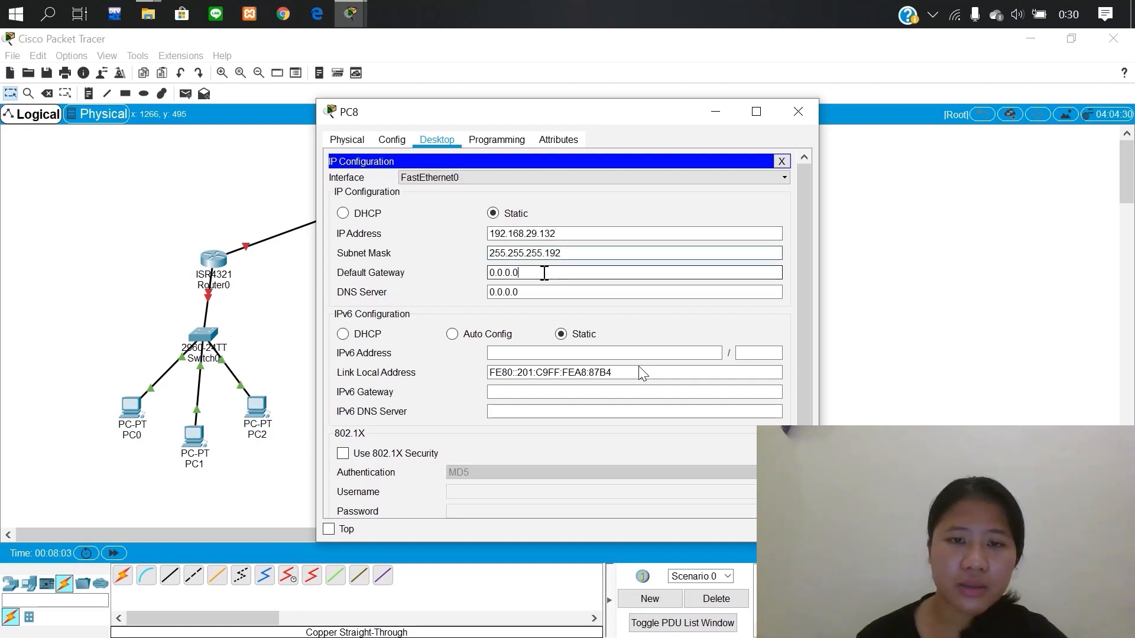
{"action": "left_click_drag", "start_coordinate": [545, 273], "coordinate": [460, 276]}
{"action": "type", "text": "192.168.29.129"}
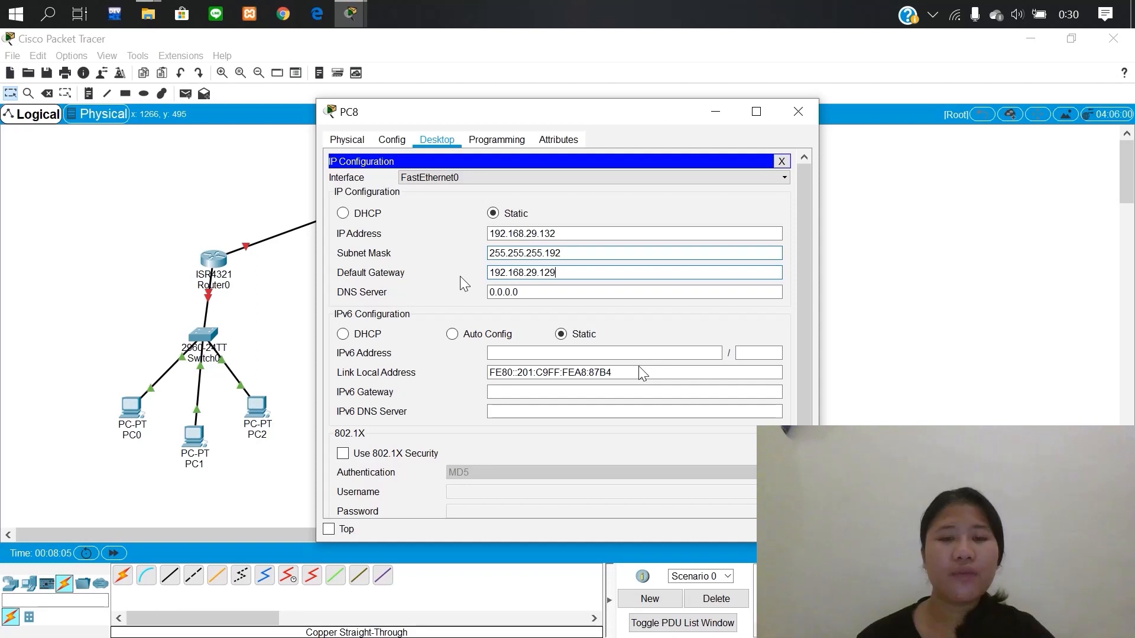
{"action": "left_click", "coordinate": [798, 112]}
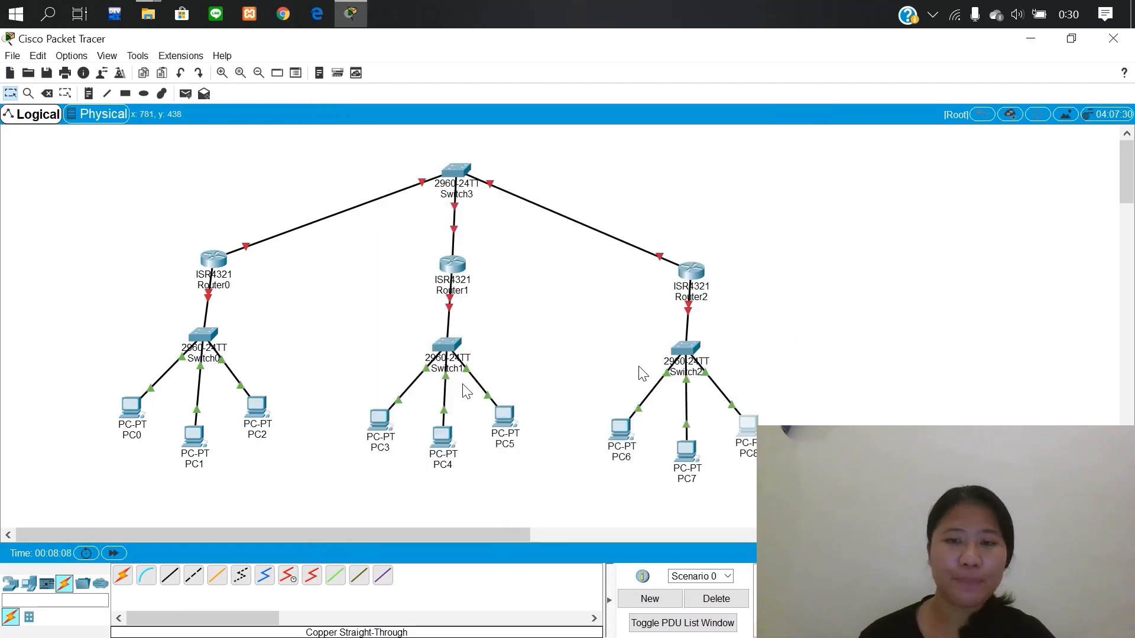
- Give Router0's GigabitEthernet0/0/0 interface IP address 192.168.29.1 with subnet mask 255.255.255.192, and turn the port on
{"action": "left_click", "coordinate": [217, 269]}
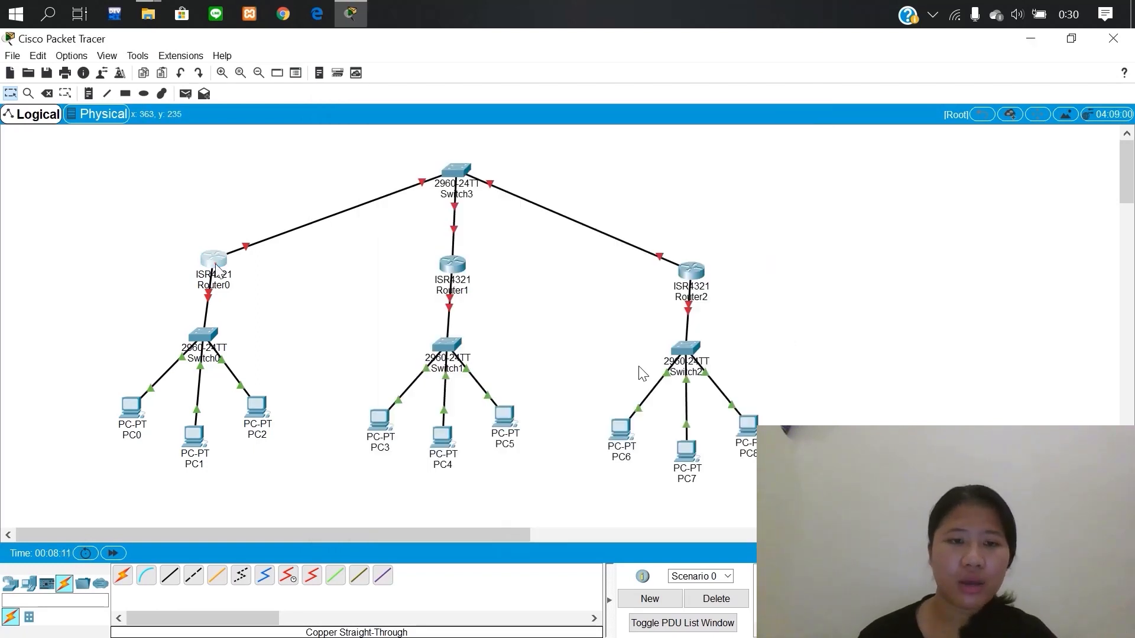
{"action": "left_click", "coordinate": [450, 177]}
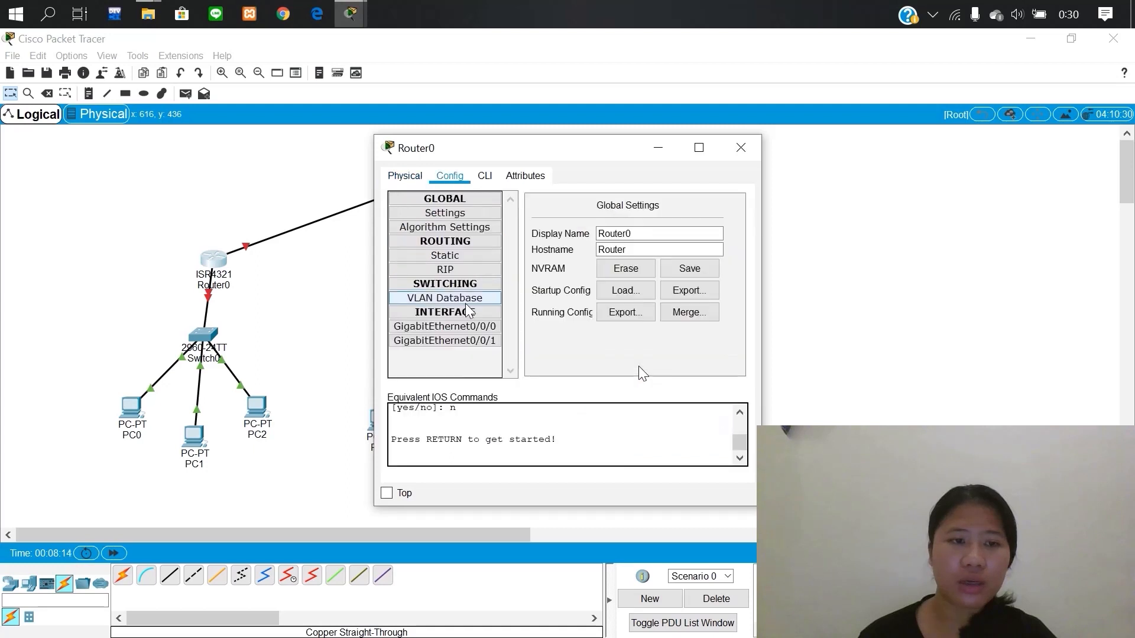
{"action": "left_click", "coordinate": [472, 325]}
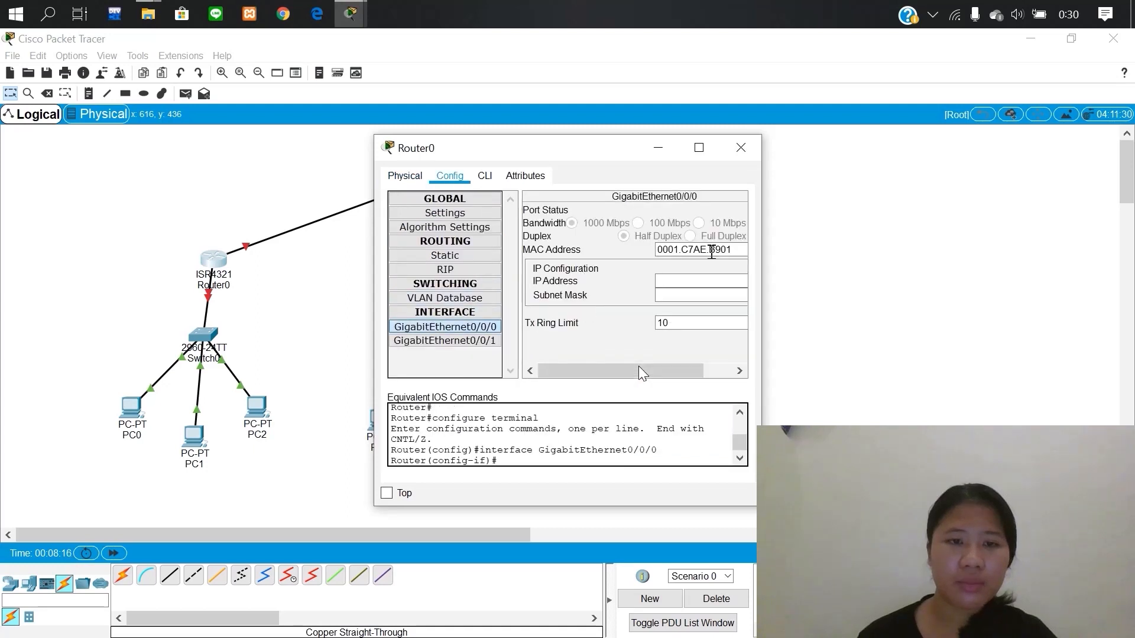
{"action": "left_click", "coordinate": [684, 281]}
{"action": "type", "text": "192.168.29.2"}
{"action": "key", "text": "BackSpace"}
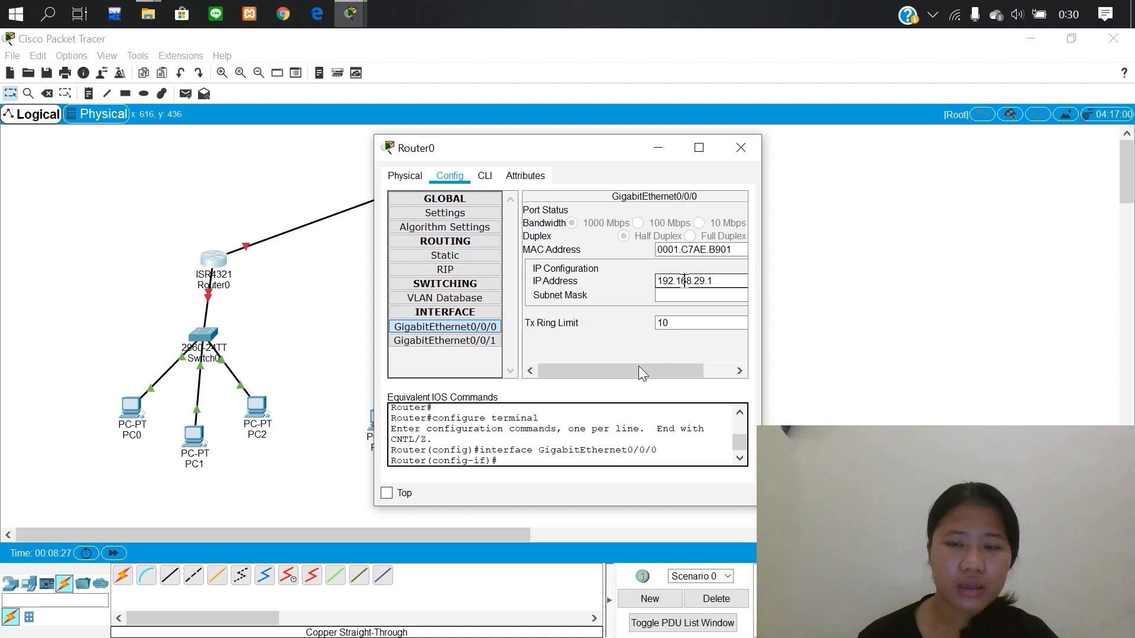
{"action": "left_click", "coordinate": [725, 295]}
{"action": "type", "text": "192"}
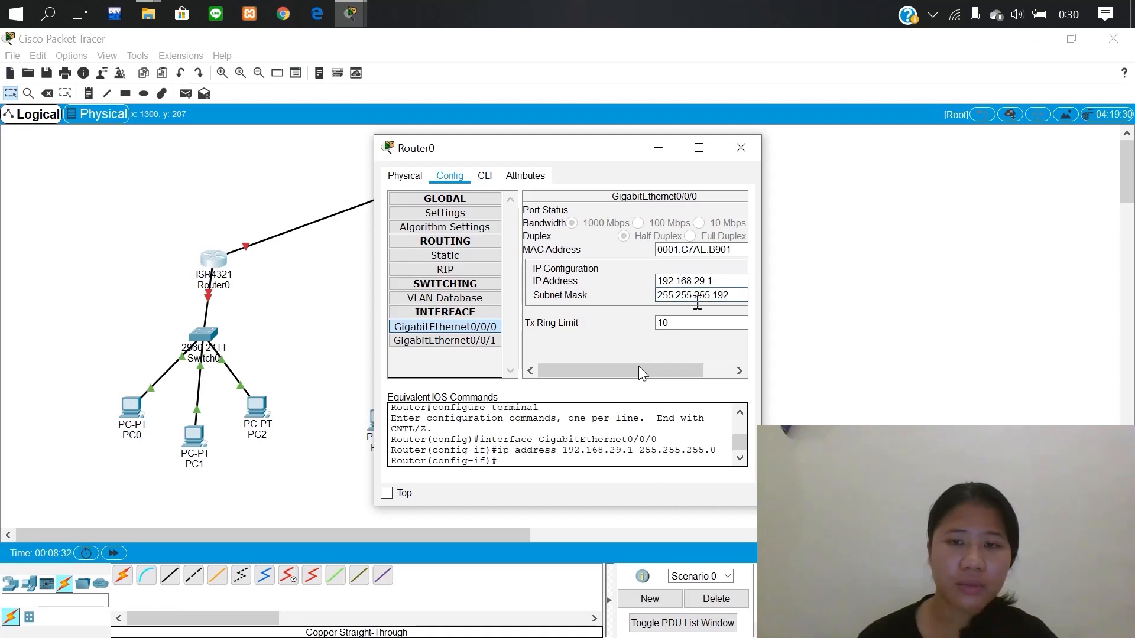
{"action": "left_click_drag", "start_coordinate": [655, 371], "coordinate": [680, 370]}
{"action": "left_click", "coordinate": [734, 210]}
{"action": "left_click", "coordinate": [742, 147]}
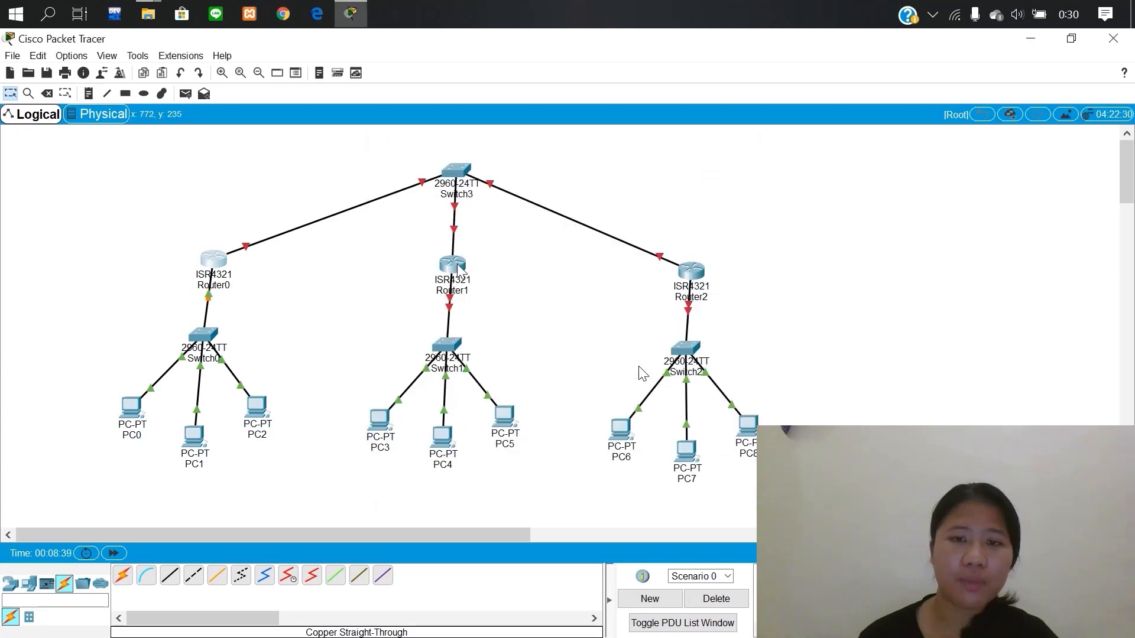
- Give Router1's GigabitEthernet0/0/0 interface IP address 192.168.29.65 with subnet mask 255.255.255.192, and turn the port on
{"action": "left_click", "coordinate": [457, 264]}
{"action": "left_click", "coordinate": [449, 176]}
{"action": "left_click", "coordinate": [445, 326]}
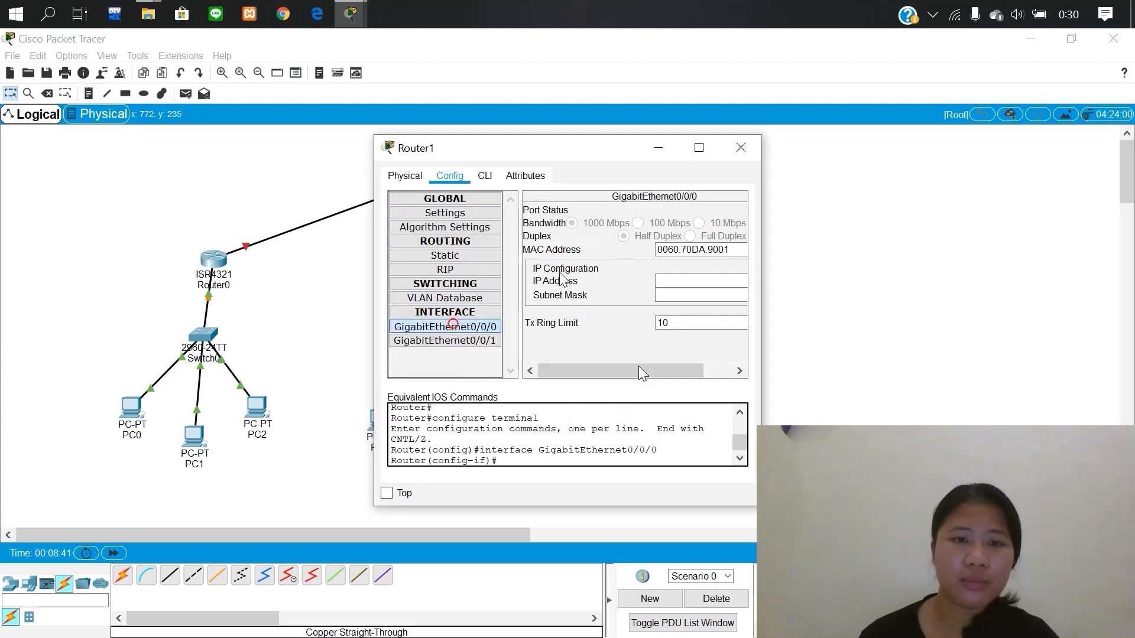
{"action": "left_click", "coordinate": [664, 282]}
{"action": "type", "text": "192.168.29.65"}
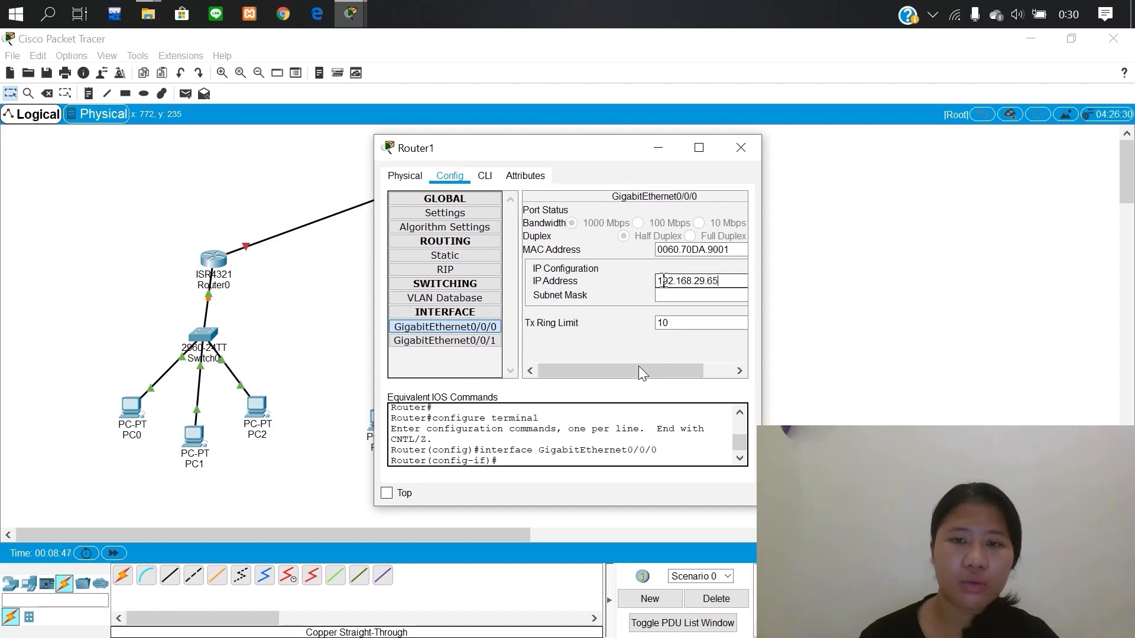
{"action": "left_click", "coordinate": [724, 298]}
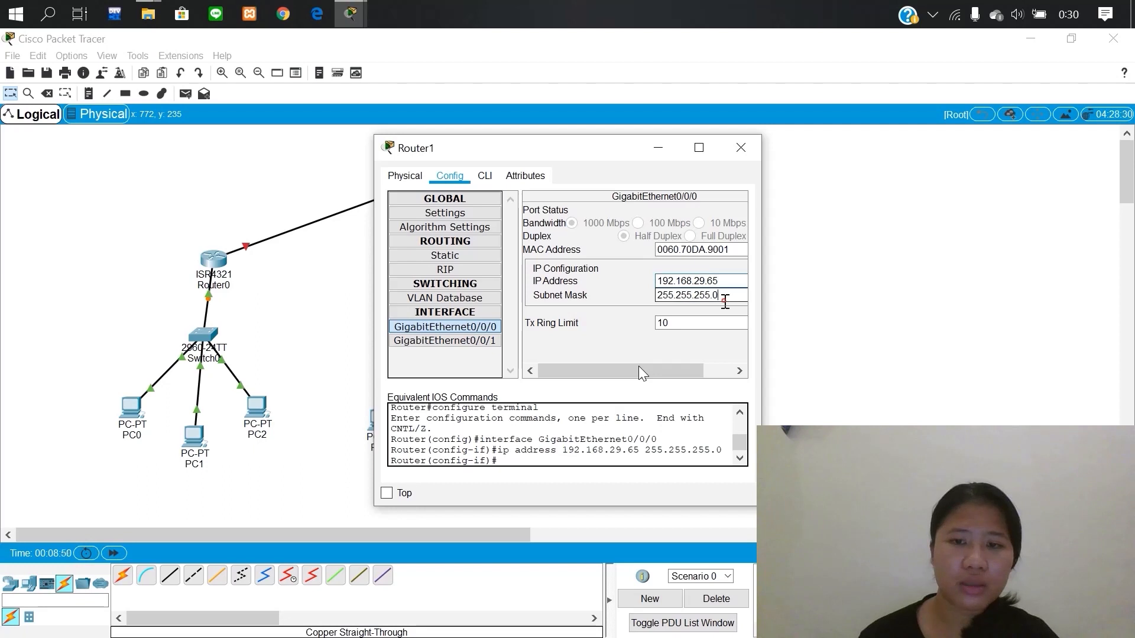
{"action": "key", "text": "BackSpace"}
{"action": "type", "text": "192"}
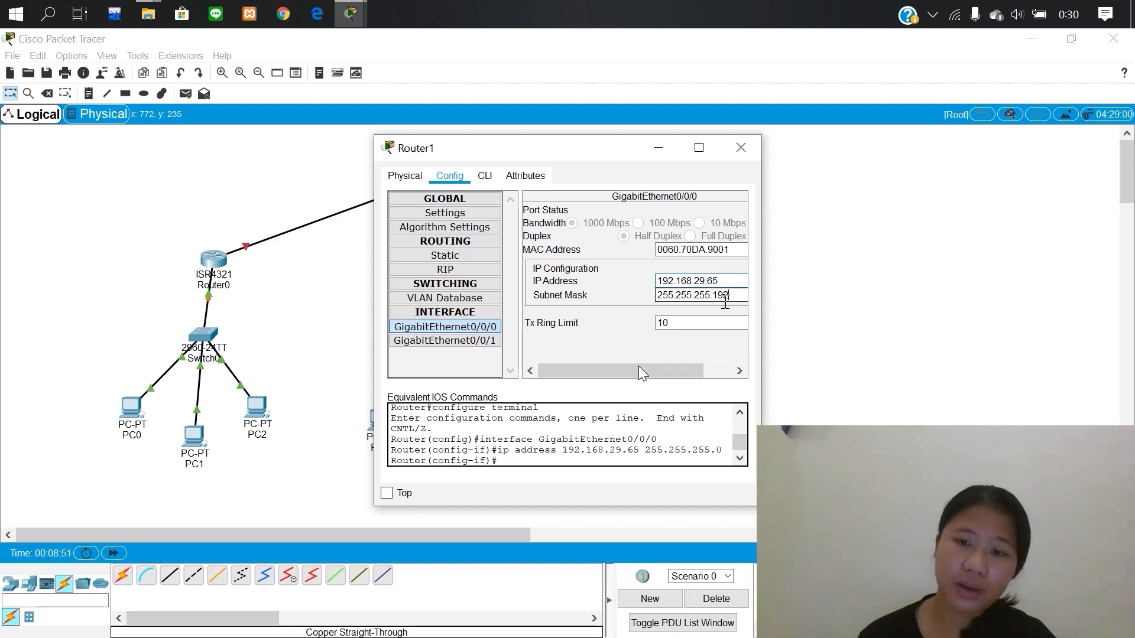
{"action": "key", "text": "Return"}
{"action": "left_click", "coordinate": [731, 210]}
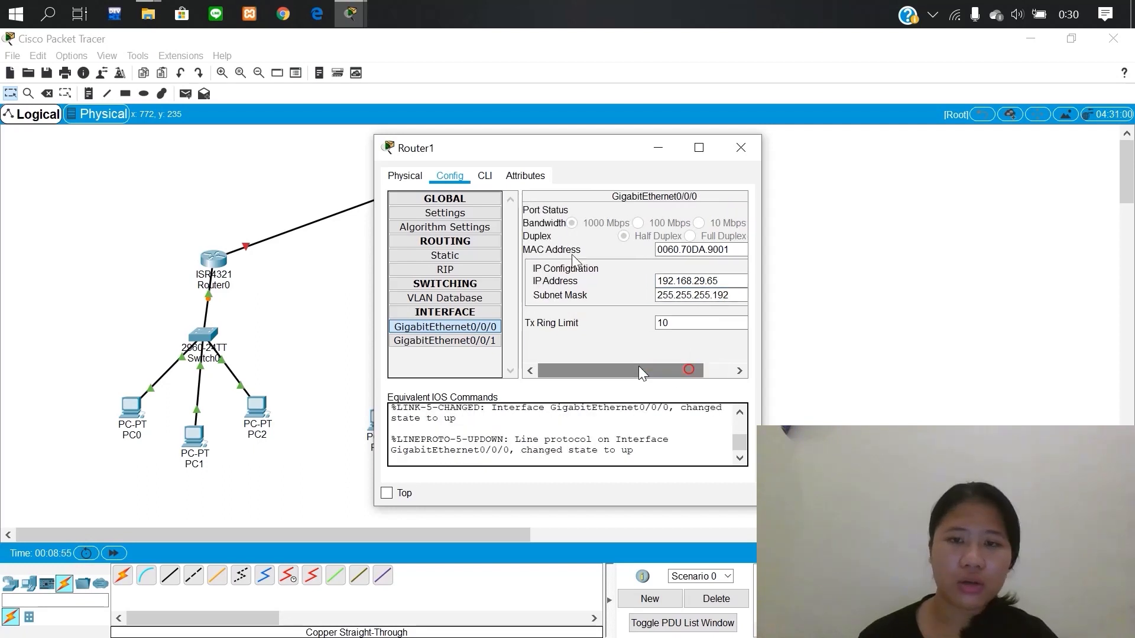
{"action": "left_click", "coordinate": [741, 148]}
- Give Router2's GigabitEthernet0/0/0 interface IP address 192.168.29.129 with subnet mask 255.255.255.192, and turn the port on
{"action": "left_click", "coordinate": [686, 263]}
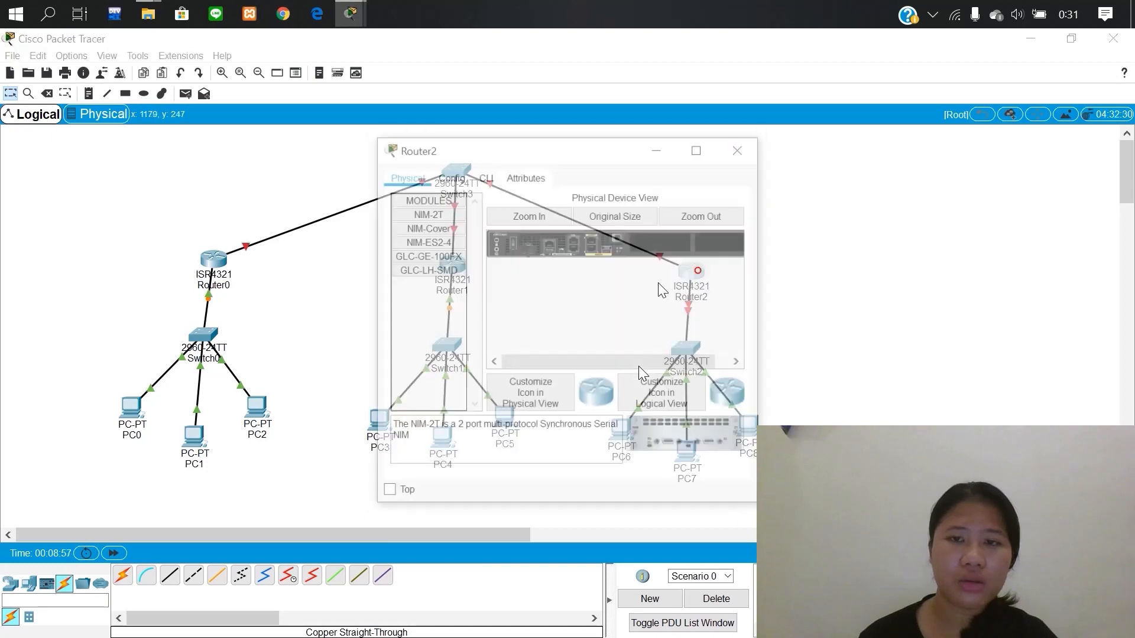
{"action": "left_click", "coordinate": [450, 175]}
{"action": "left_click", "coordinate": [444, 326]}
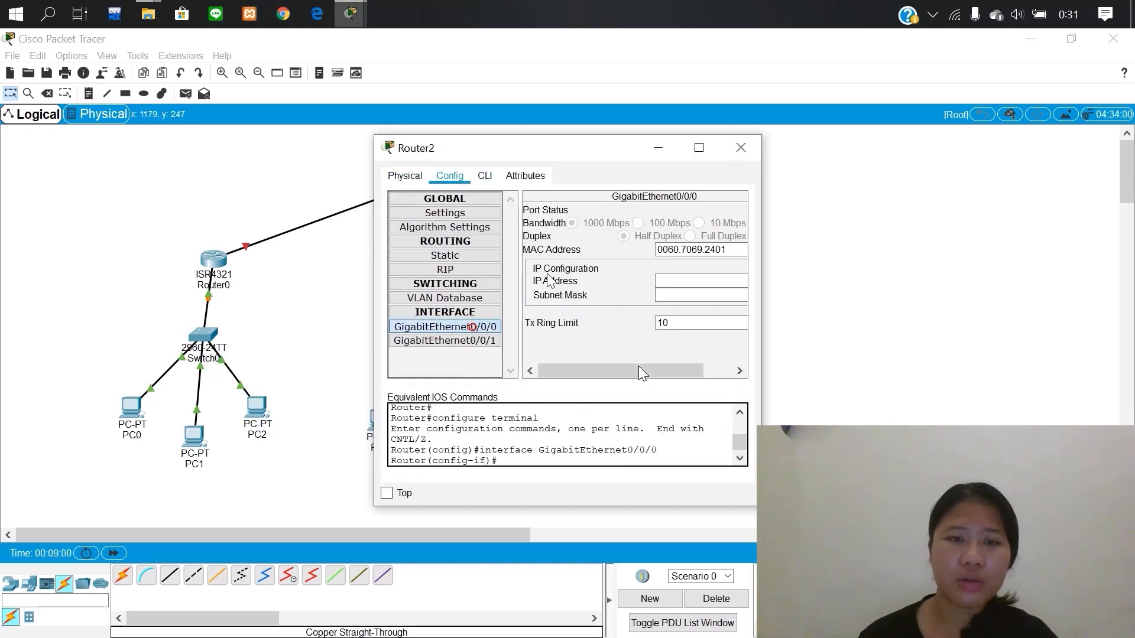
{"action": "left_click", "coordinate": [669, 280]}
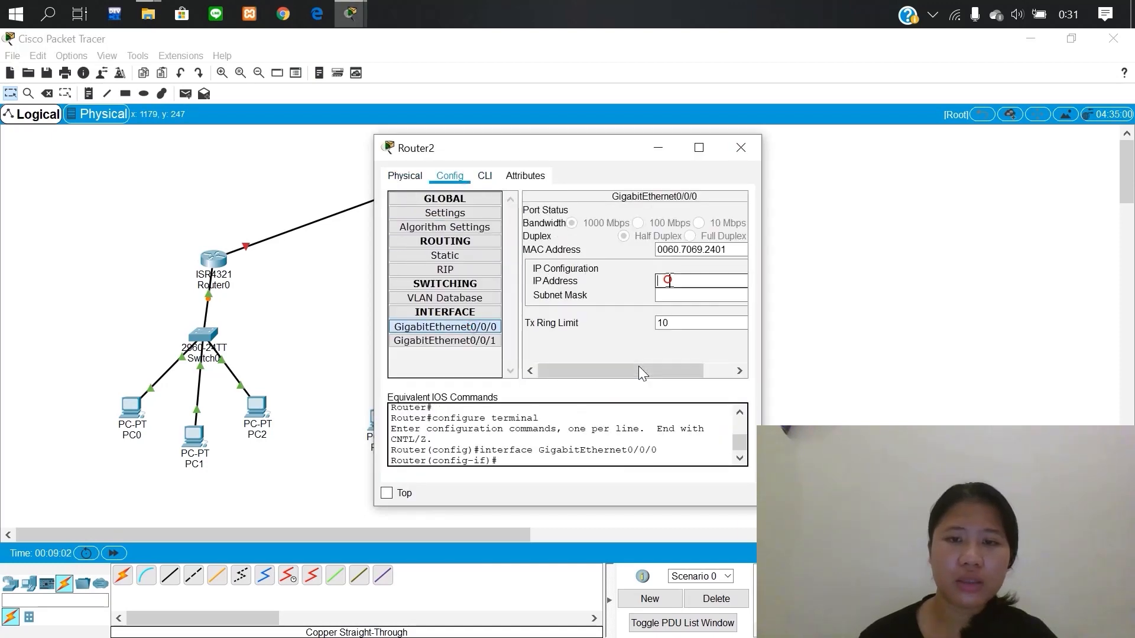
{"action": "type", "text": "192.168.29.129"}
{"action": "left_click", "coordinate": [722, 294]}
{"action": "key", "text": "BackSpace"}
{"action": "type", "text": "192"}
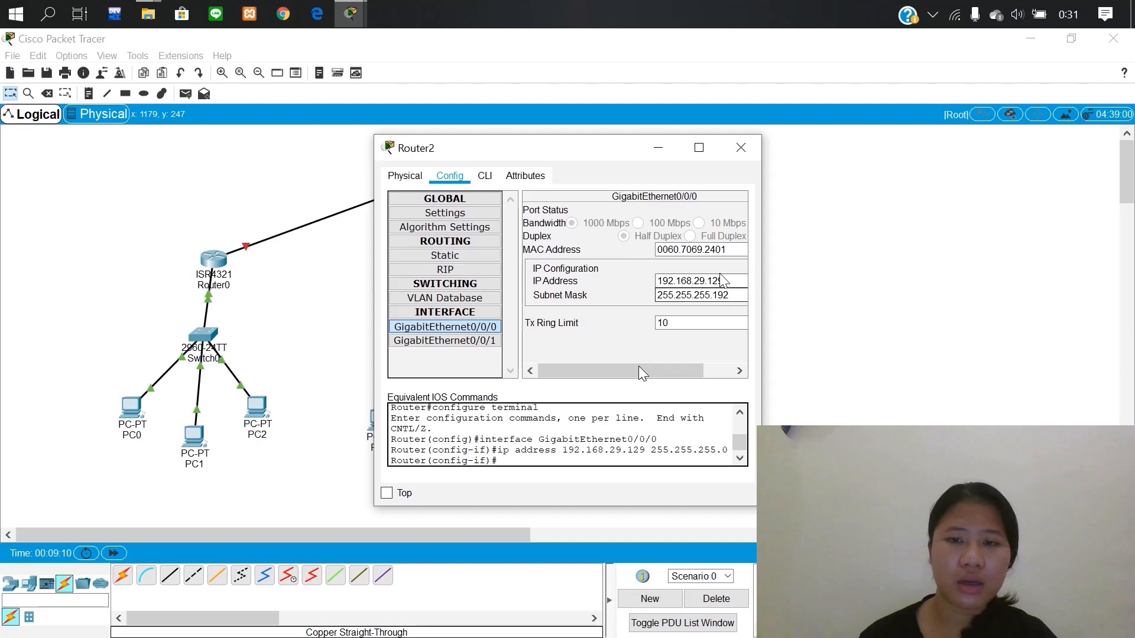
{"action": "key", "text": "Tab"}
{"action": "left_click", "coordinate": [730, 210]}
{"action": "left_click", "coordinate": [739, 148]}
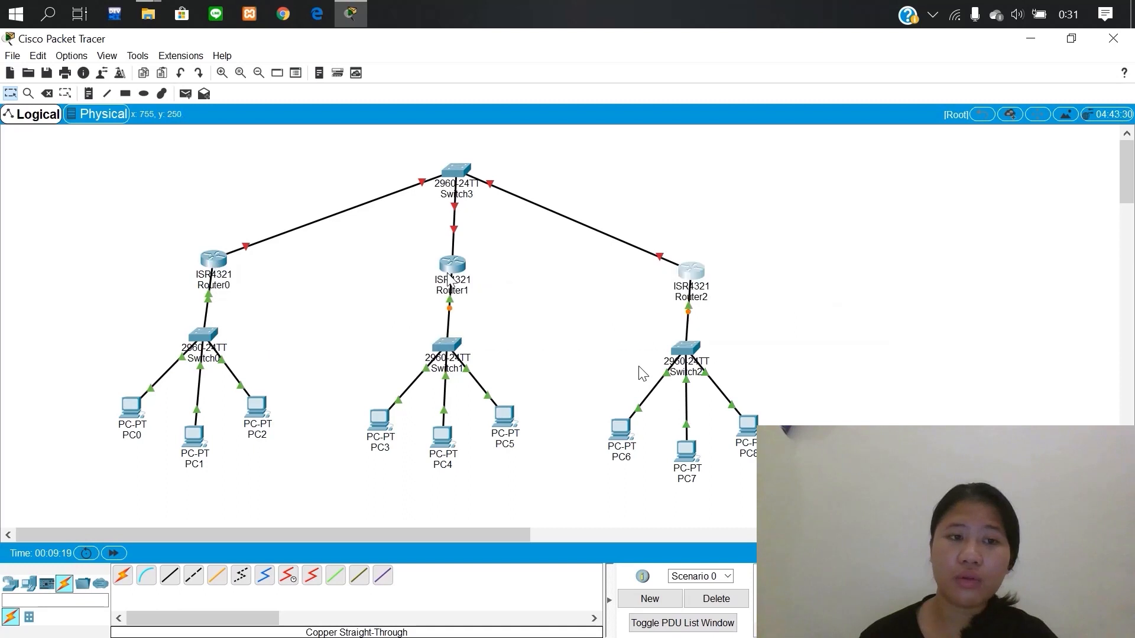
- Give Router0's GigabitEthernet0/0/1 interface IP address 192.168.29.193 with subnet mask 255.255.255.192, and turn the port on
{"action": "left_click", "coordinate": [222, 260]}
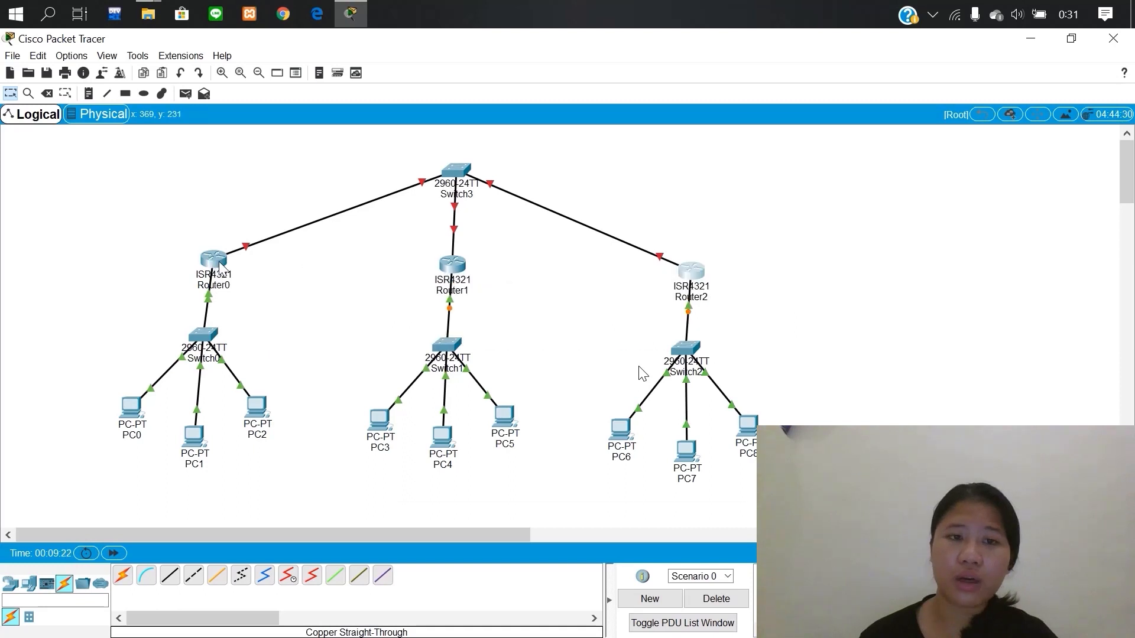
{"action": "left_click", "coordinate": [444, 341]}
{"action": "left_click", "coordinate": [676, 282]}
{"action": "left_click", "coordinate": [676, 282]}
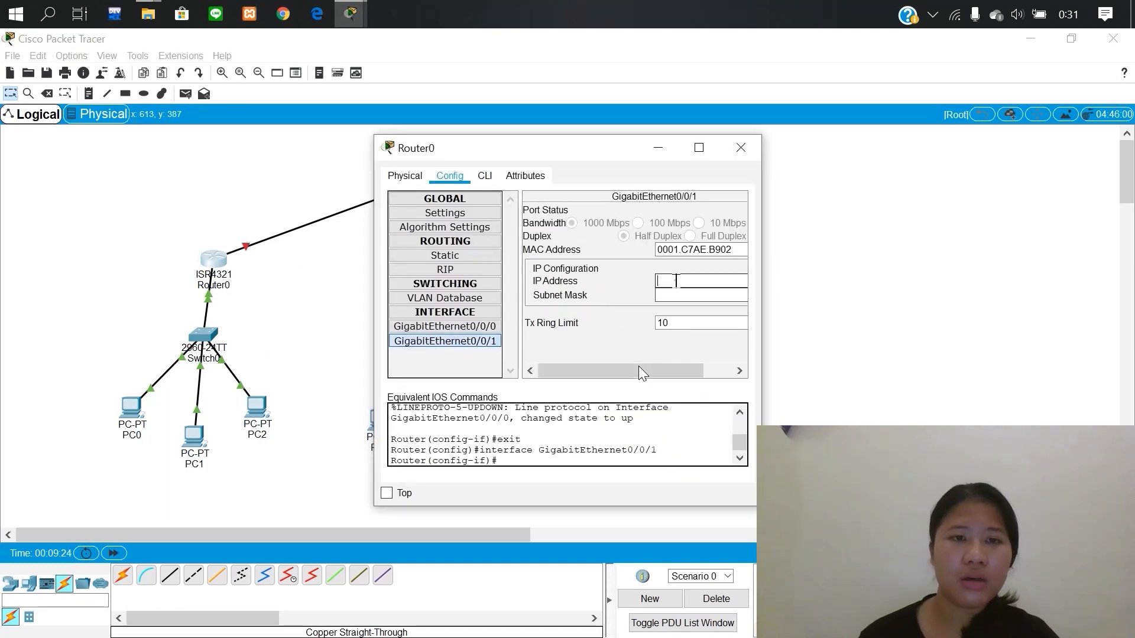
{"action": "type", "text": "192.168.29.2"}
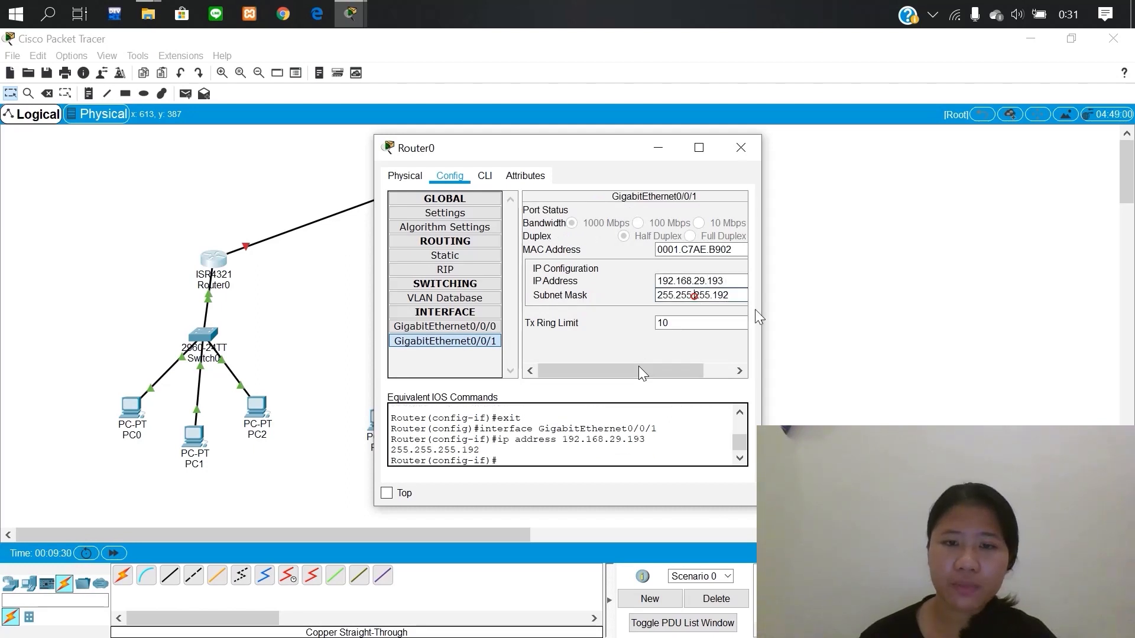
{"action": "left_click", "coordinate": [742, 298]}
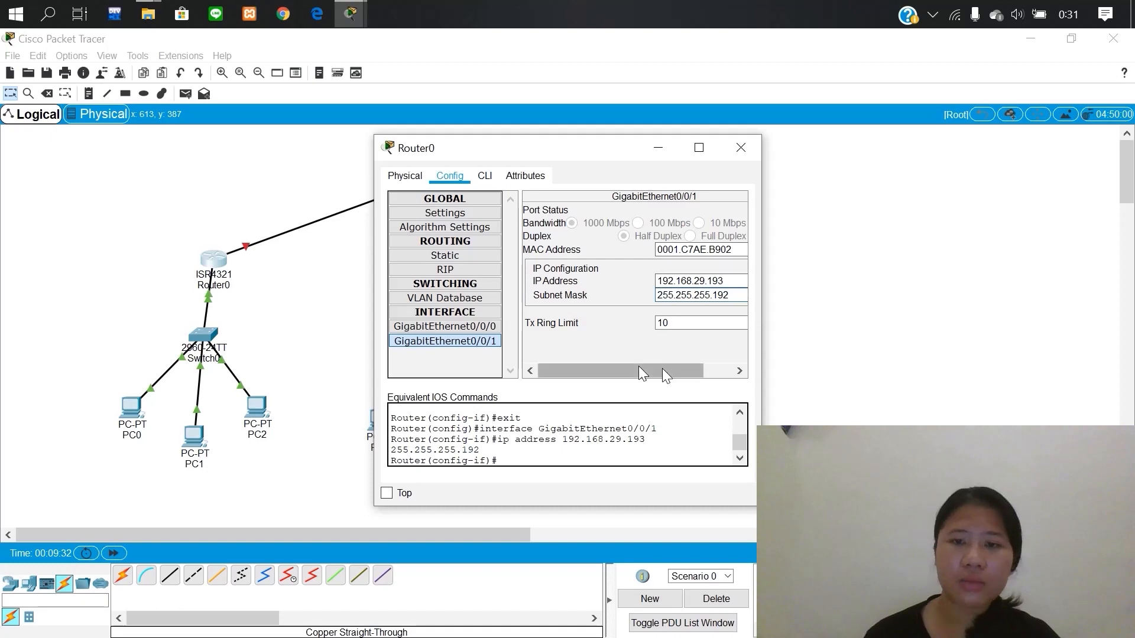
{"action": "left_click_drag", "start_coordinate": [666, 372], "coordinate": [686, 372]}
{"action": "left_click", "coordinate": [733, 211]}
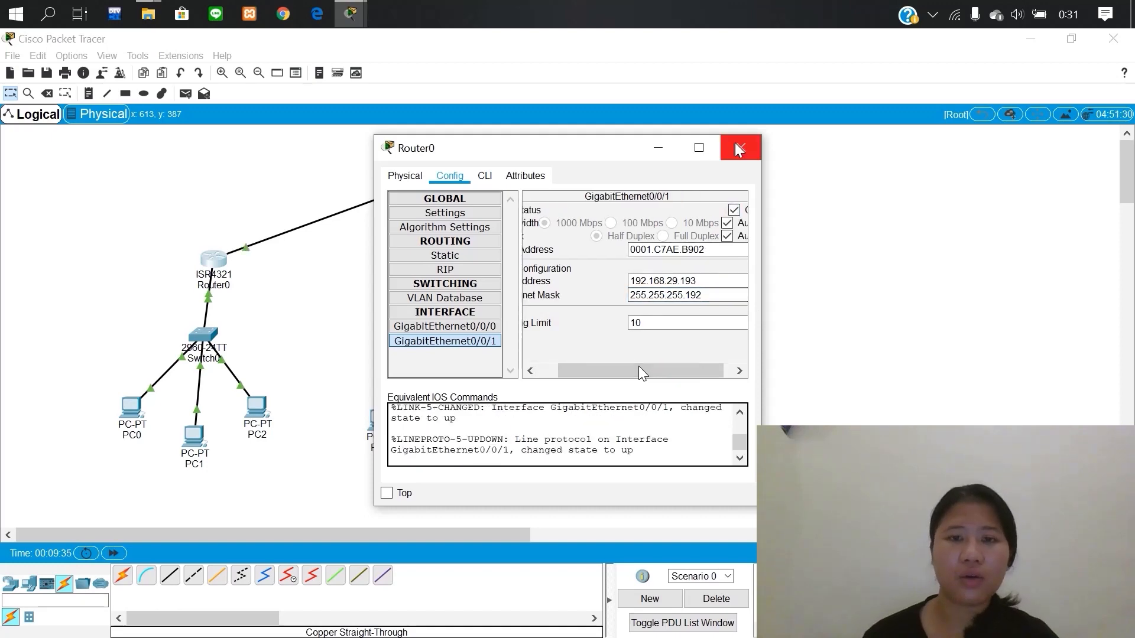
{"action": "left_click", "coordinate": [740, 147]}
- Give Router1's GigabitEthernet0/0/1 interface IP address 192.168.29.194 with subnet mask 255.255.255.192, and turn the port on
{"action": "left_click", "coordinate": [460, 262]}
{"action": "left_click", "coordinate": [473, 341]}
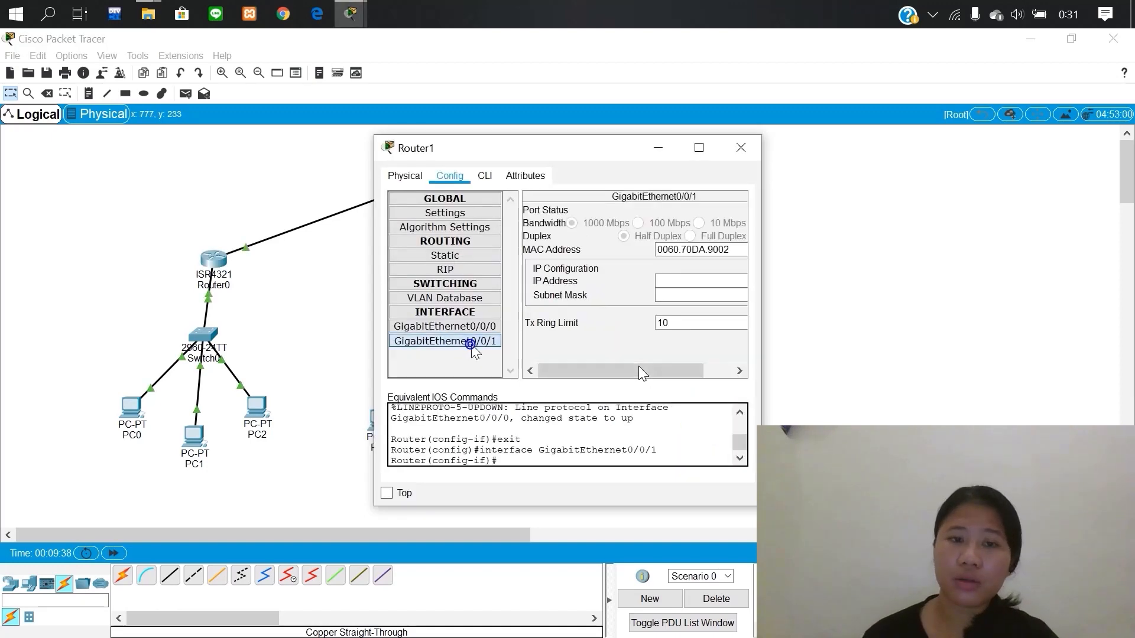
{"action": "left_click", "coordinate": [680, 279]}
{"action": "type", "text": "192.168.29.2"}
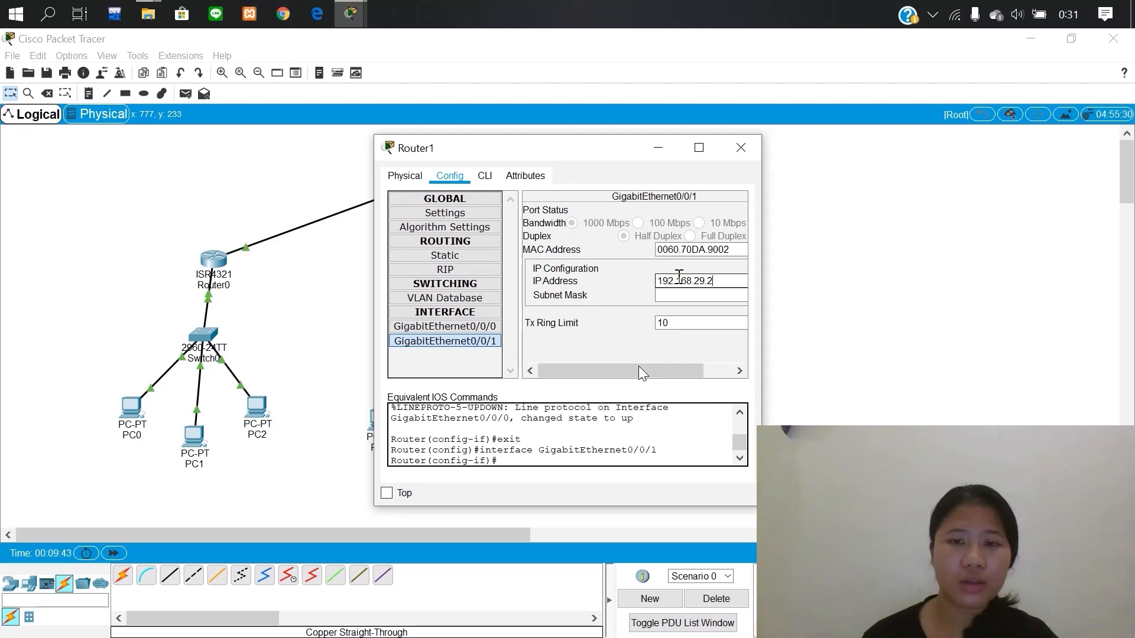
{"action": "left_click", "coordinate": [733, 292]}
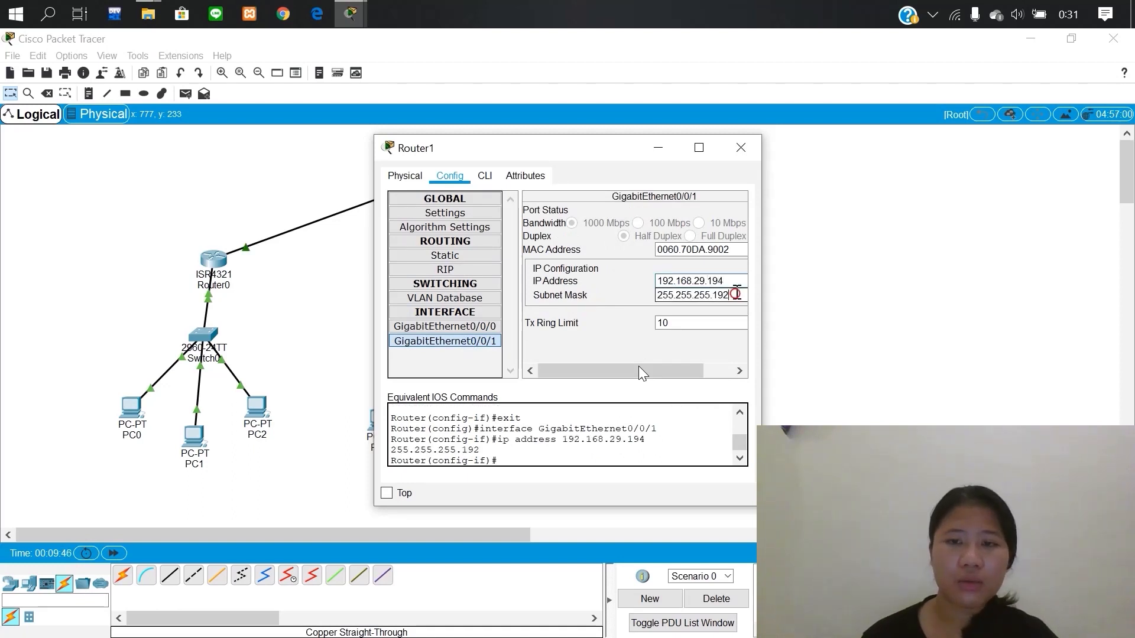
{"action": "left_click_drag", "start_coordinate": [661, 368], "coordinate": [693, 369]}
{"action": "left_click", "coordinate": [737, 210]}
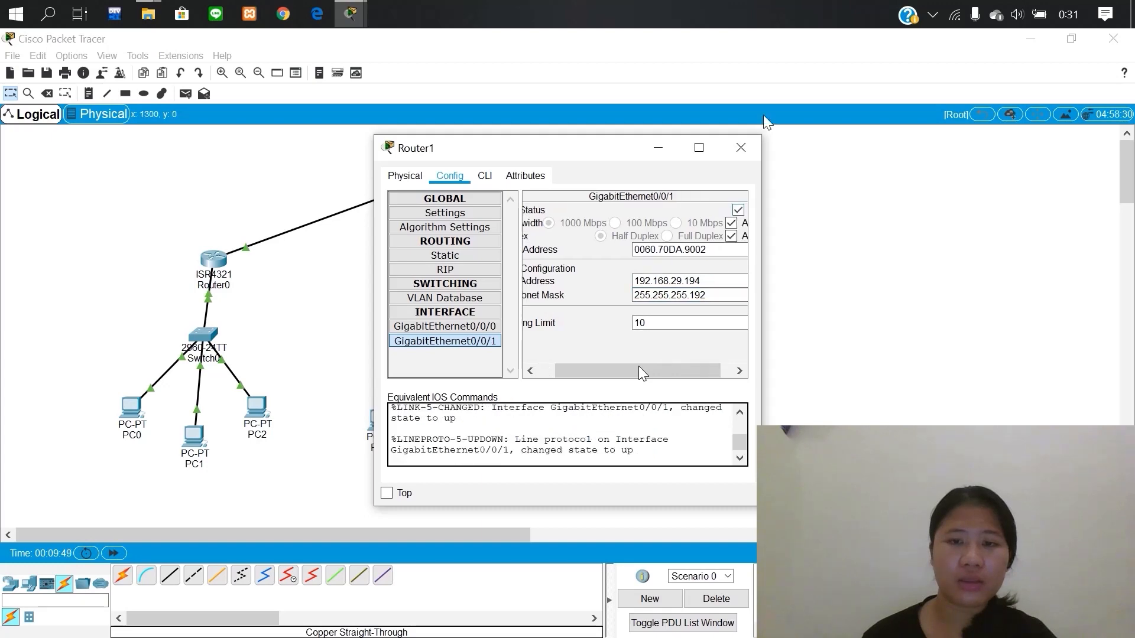
{"action": "left_click", "coordinate": [740, 149]}
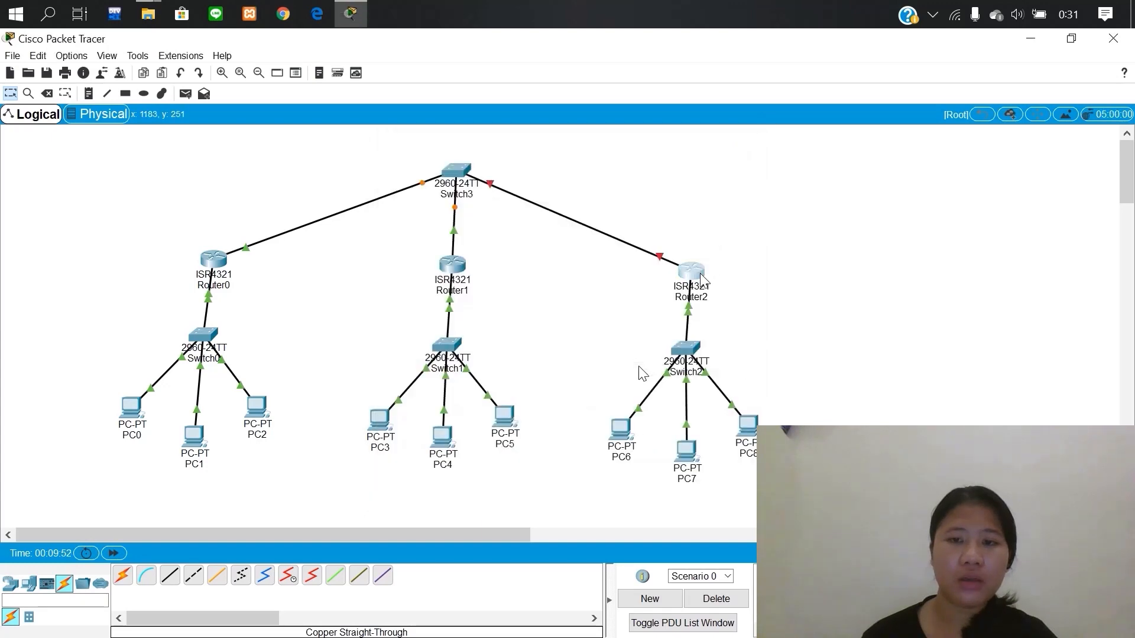
- Give Router2's GigabitEthernet0/0/1 interface IP address 192.168.29.195 with its subnet mask, and turn the port on
{"action": "left_click", "coordinate": [692, 271]}
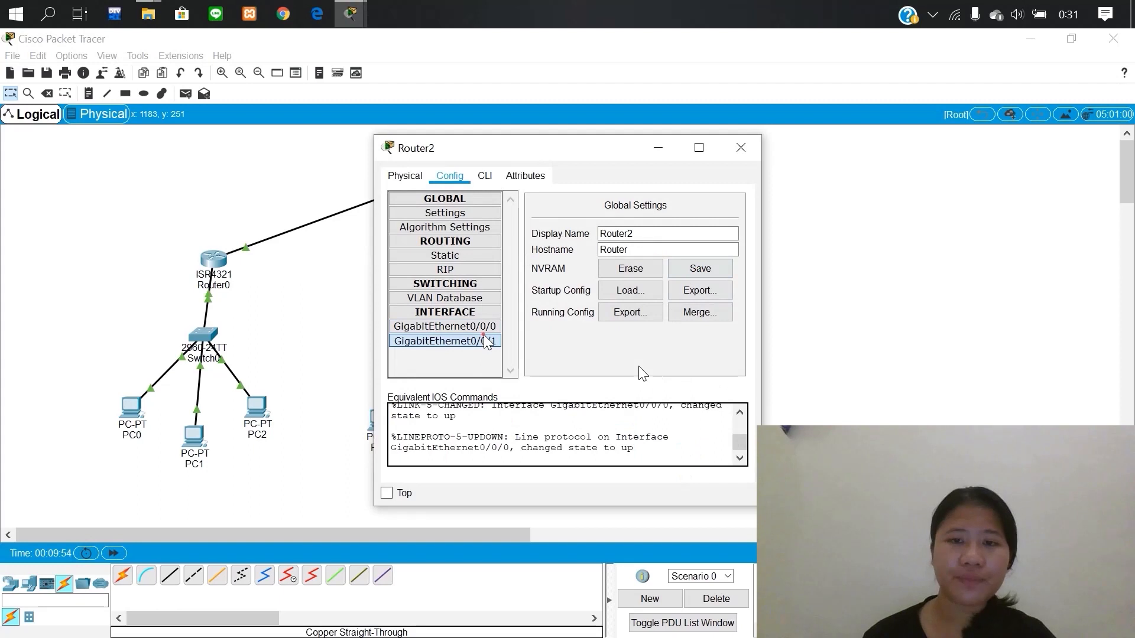
{"action": "left_click", "coordinate": [483, 336]}
{"action": "left_click", "coordinate": [673, 282]}
{"action": "type", "text": "192.168.29.2"}
{"action": "type", "text": "195"}
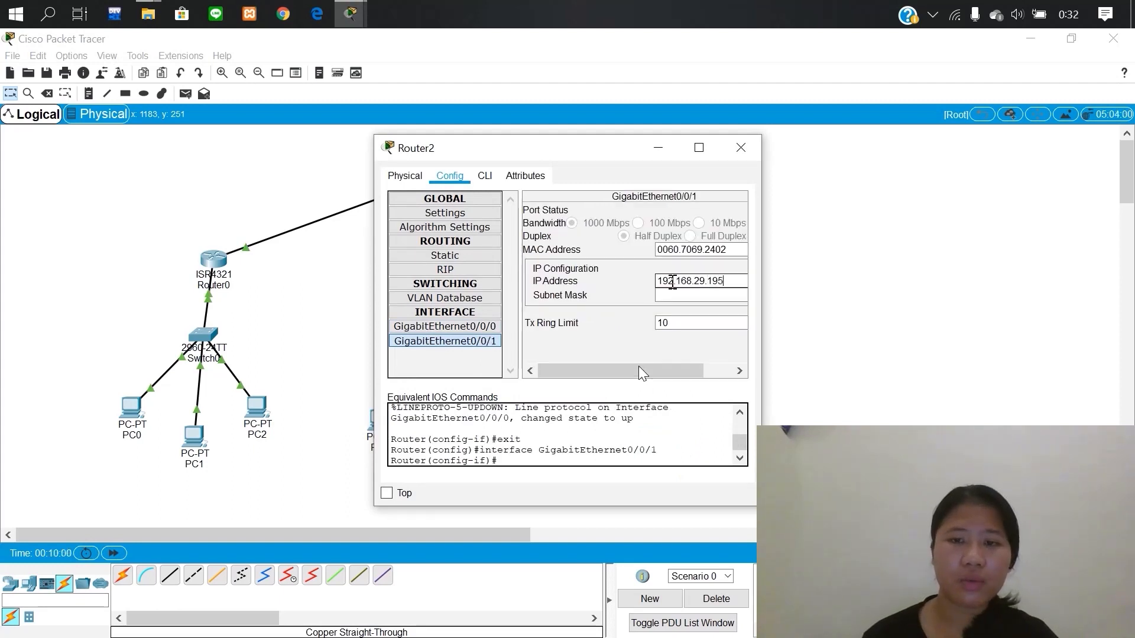
{"action": "left_click", "coordinate": [678, 295]}
{"action": "left_click_drag", "start_coordinate": [649, 374], "coordinate": [682, 376]}
{"action": "left_click", "coordinate": [722, 211]}
{"action": "left_click", "coordinate": [736, 146]}
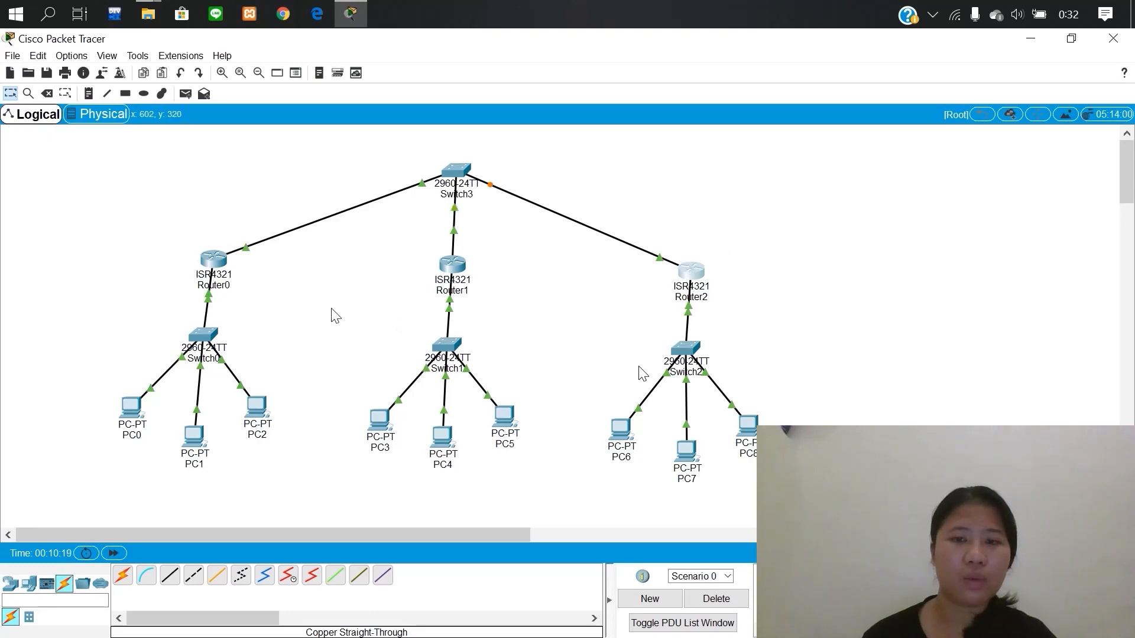
- Try to add a static route on Router0 for network 192.168.29.194, mask 255.255.255.192, with next hop 192.168.29.64
{"action": "double_click", "coordinate": [215, 256]}
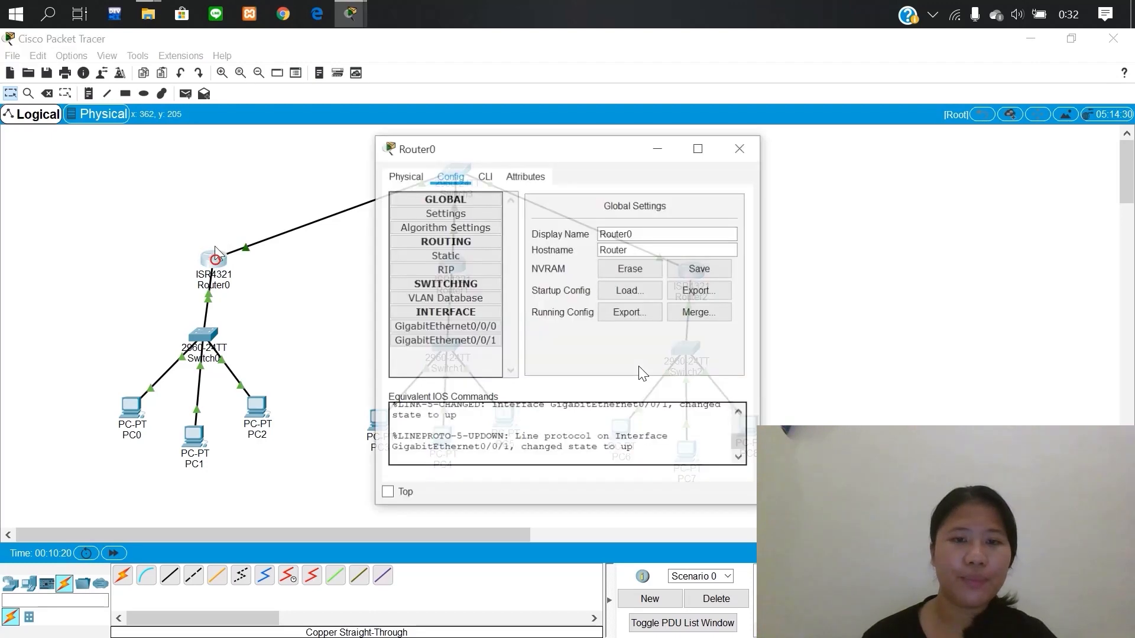
{"action": "left_click", "coordinate": [474, 255]}
{"action": "left_click", "coordinate": [631, 219]}
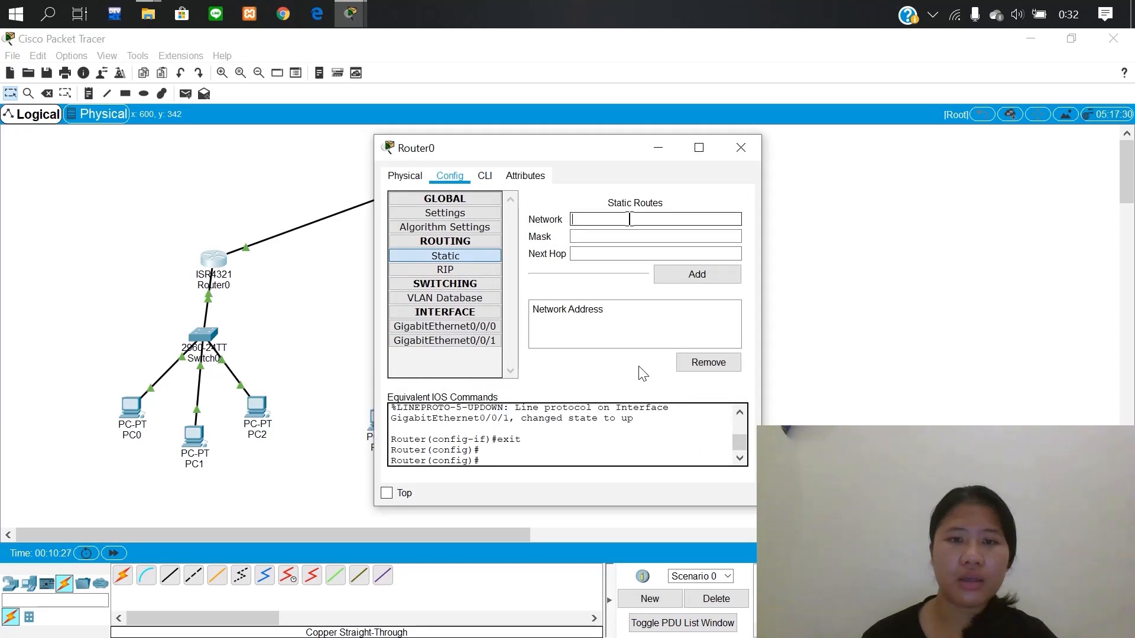
{"action": "type", "text": "192.168.29."}
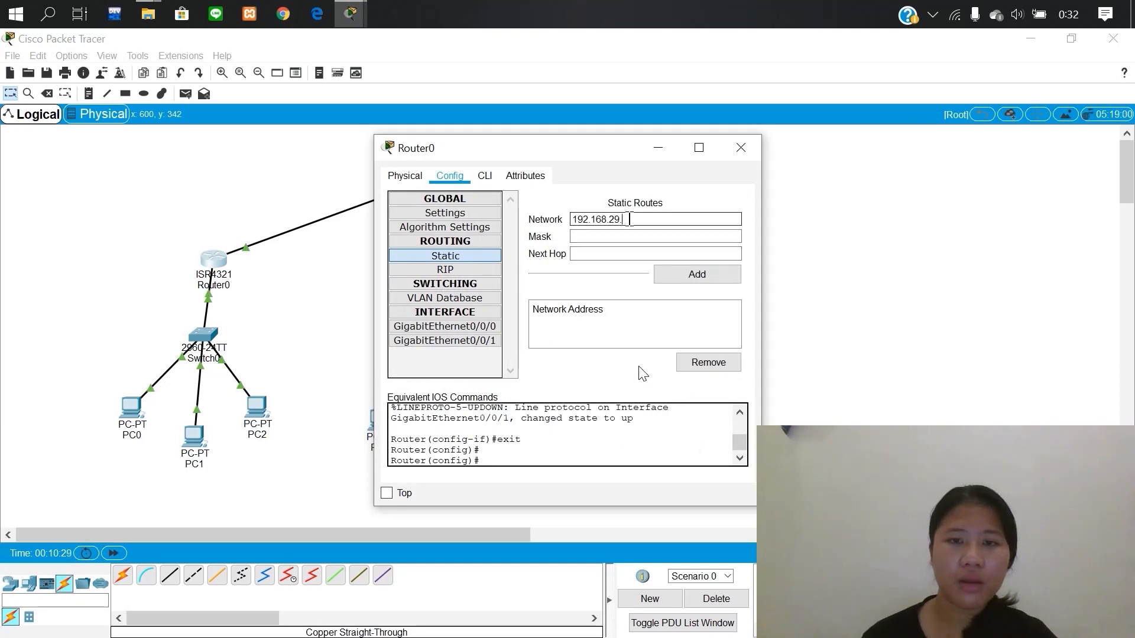
{"action": "type", "text": "2194"}
{"action": "left_click", "coordinate": [622, 234]}
{"action": "type", "text": "255.255.255.192"}
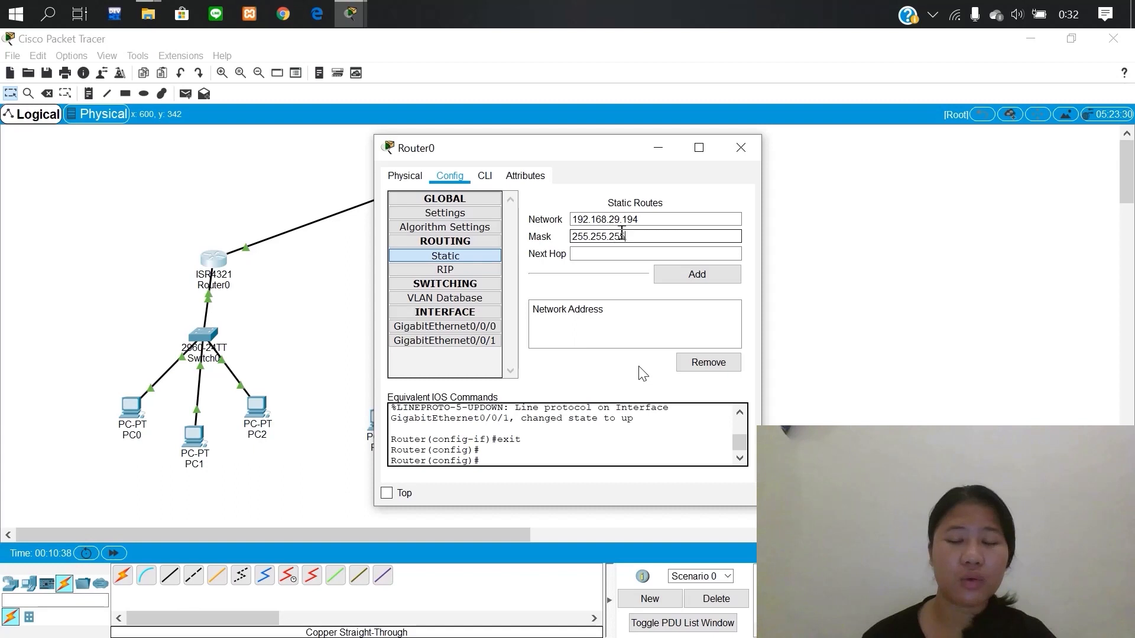
{"action": "left_click", "coordinate": [610, 257]}
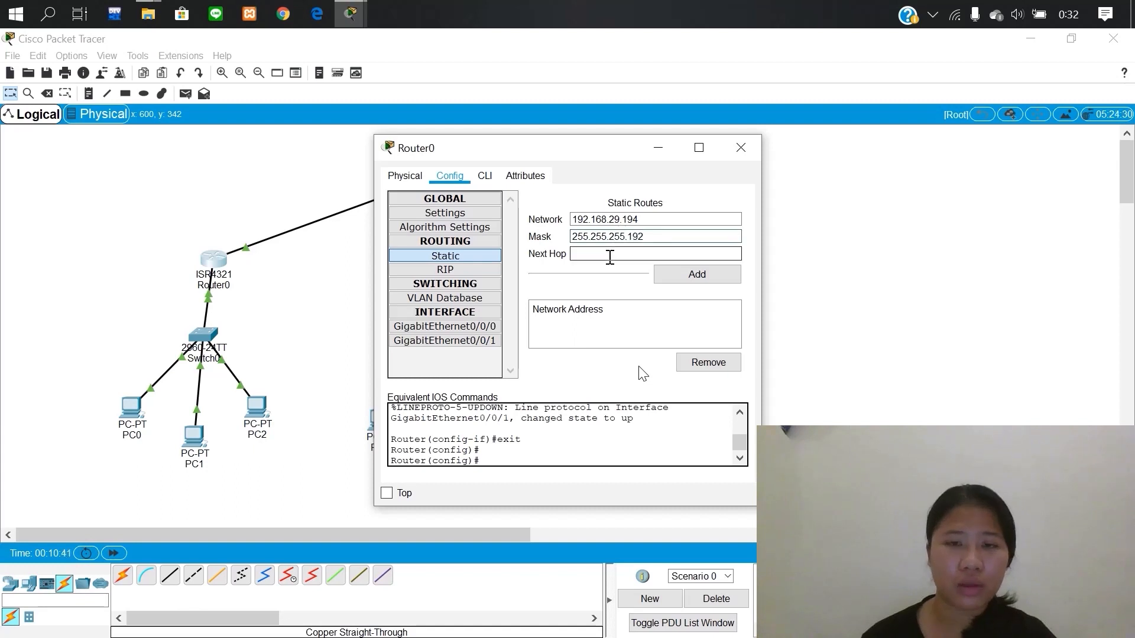
{"action": "type", "text": "192.168.29.2"}
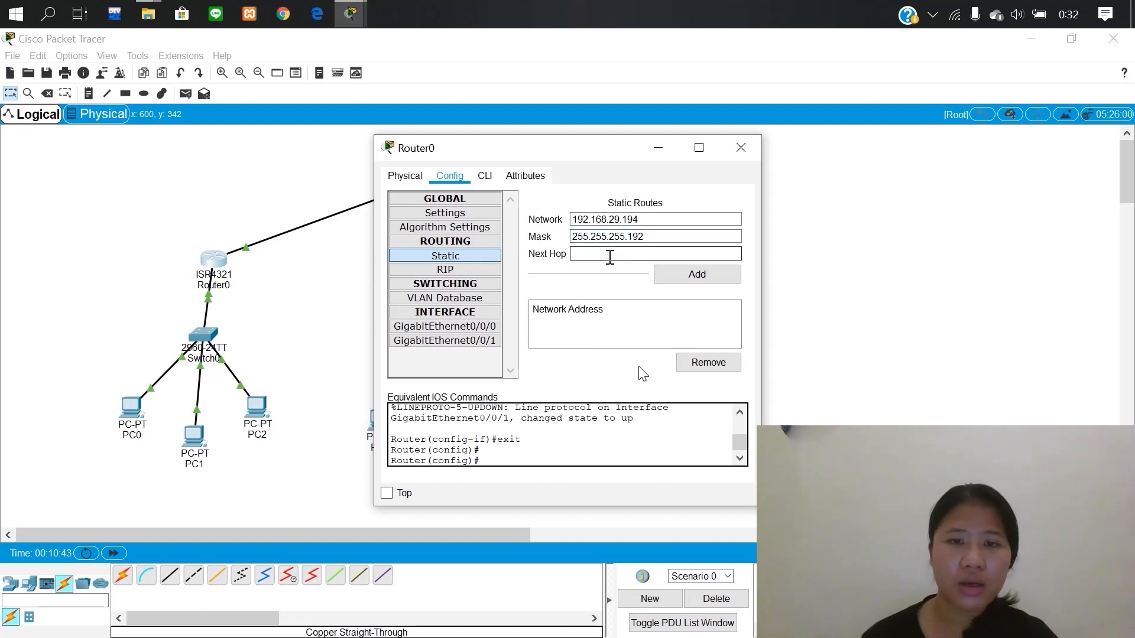
{"action": "type", "text": "4"}
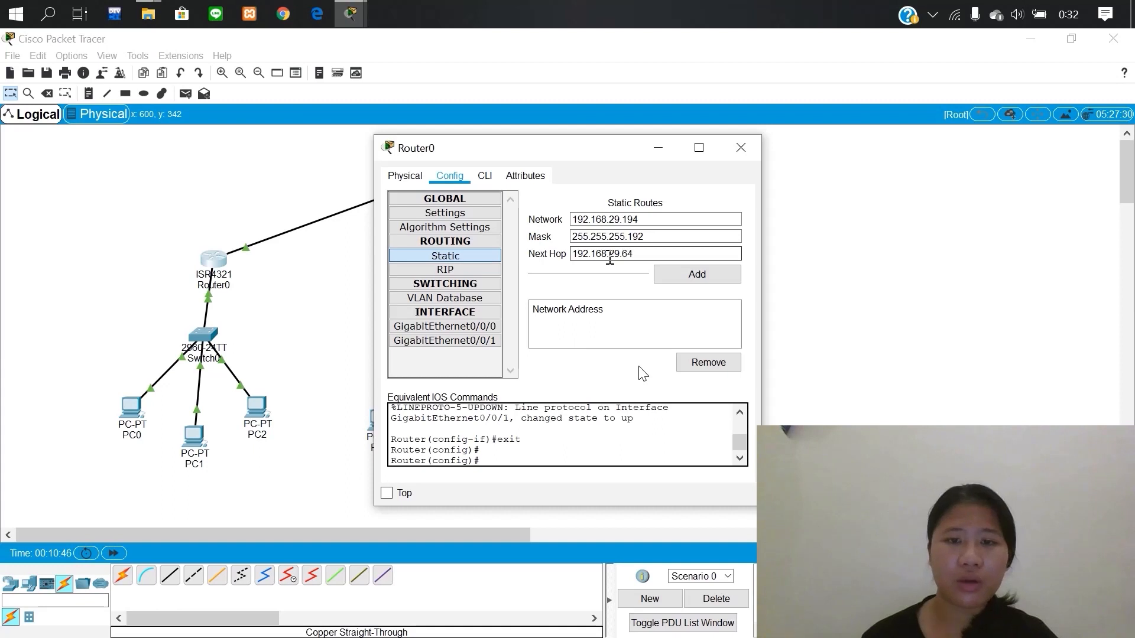
{"action": "left_click", "coordinate": [679, 275]}
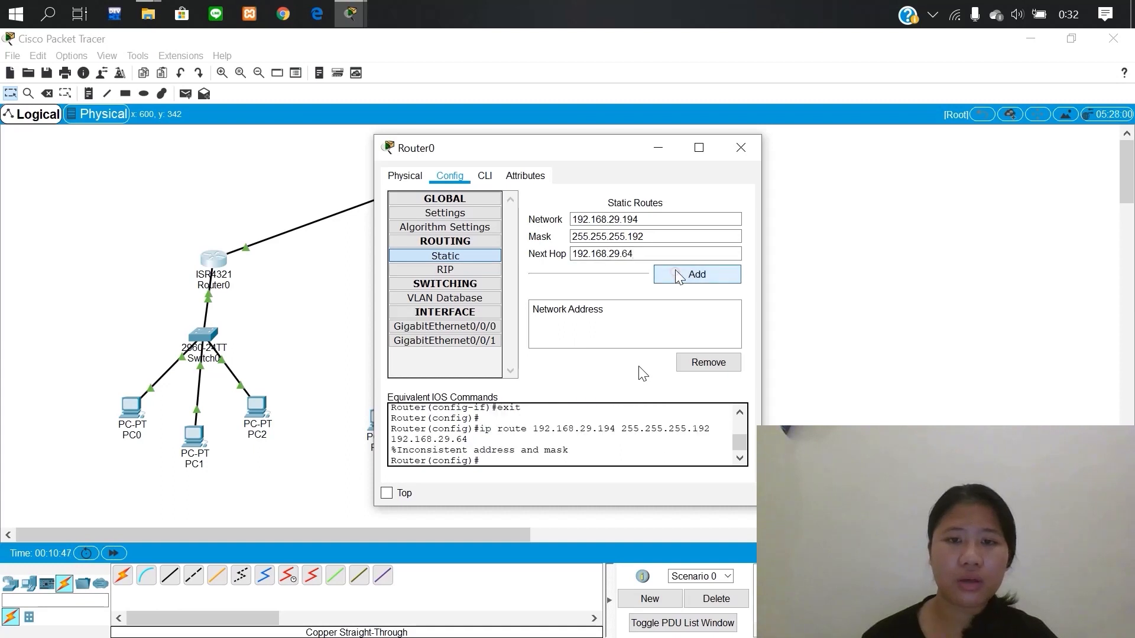
- Try to add a static route on Router0 for network 192.168.29.195, mask 255.255.255.192, with next hop 192.168.29.128
{"action": "left_click", "coordinate": [657, 220]}
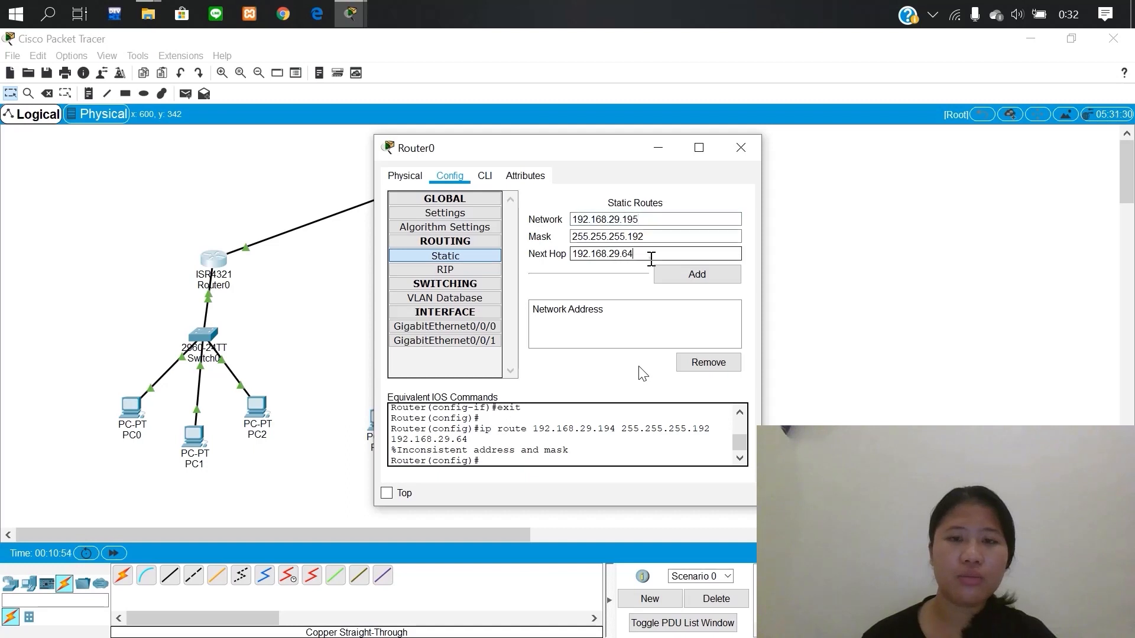
{"action": "type", "text": "28"}
{"action": "left_click", "coordinate": [697, 274]}
{"action": "left_click", "coordinate": [741, 148]}
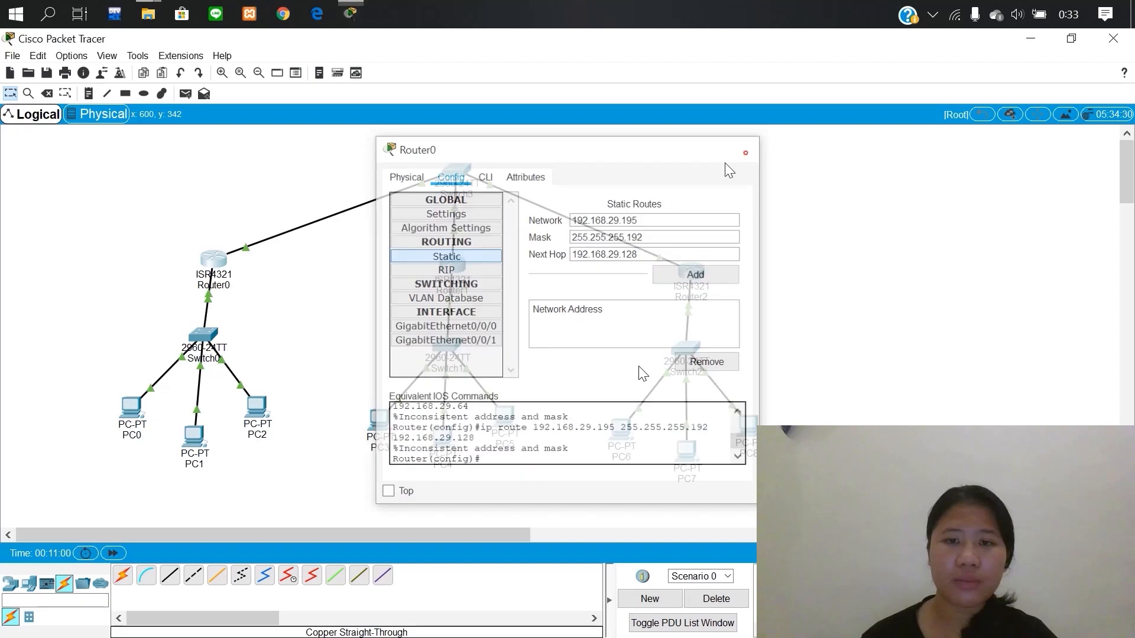
- Try to add a static route on Router1 for network 192.168.29.193, mask 255.255.255.192, with next hop 192.168.29.0
{"action": "left_click", "coordinate": [458, 267]}
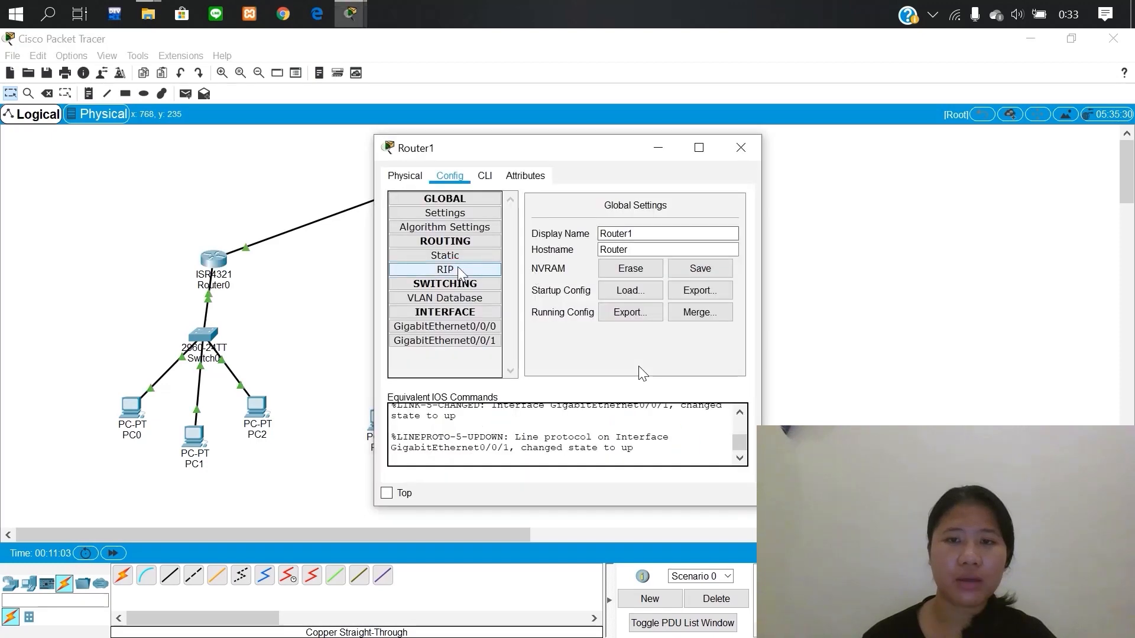
{"action": "left_click", "coordinate": [446, 256]}
{"action": "left_click", "coordinate": [602, 219]}
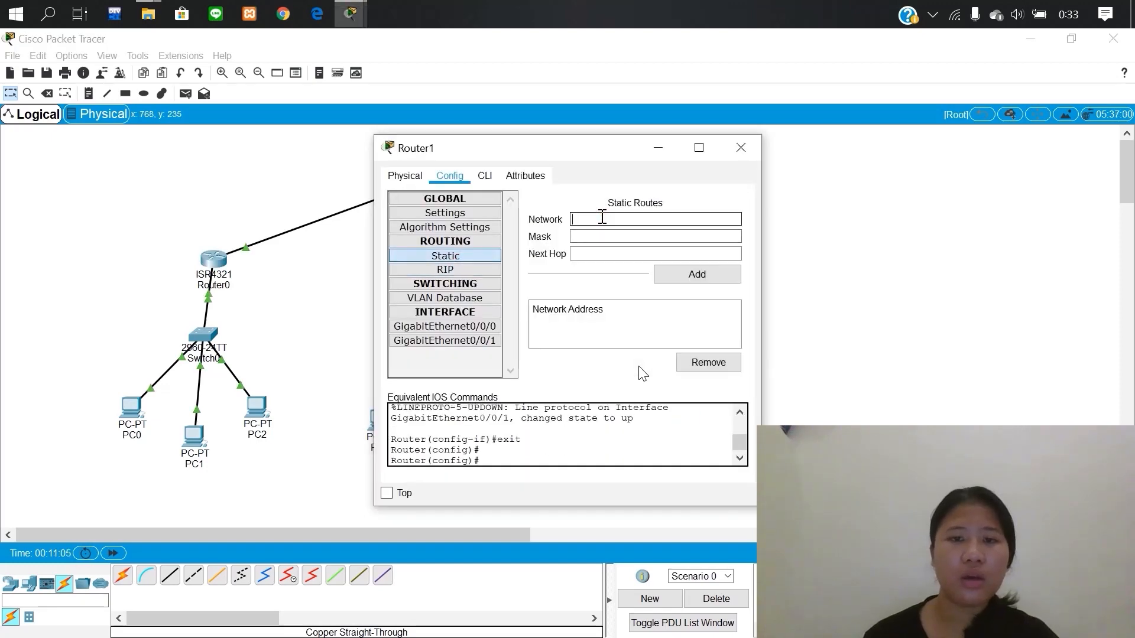
{"action": "type", "text": "192.168.29.2"}
{"action": "key", "text": "BackSpace"}
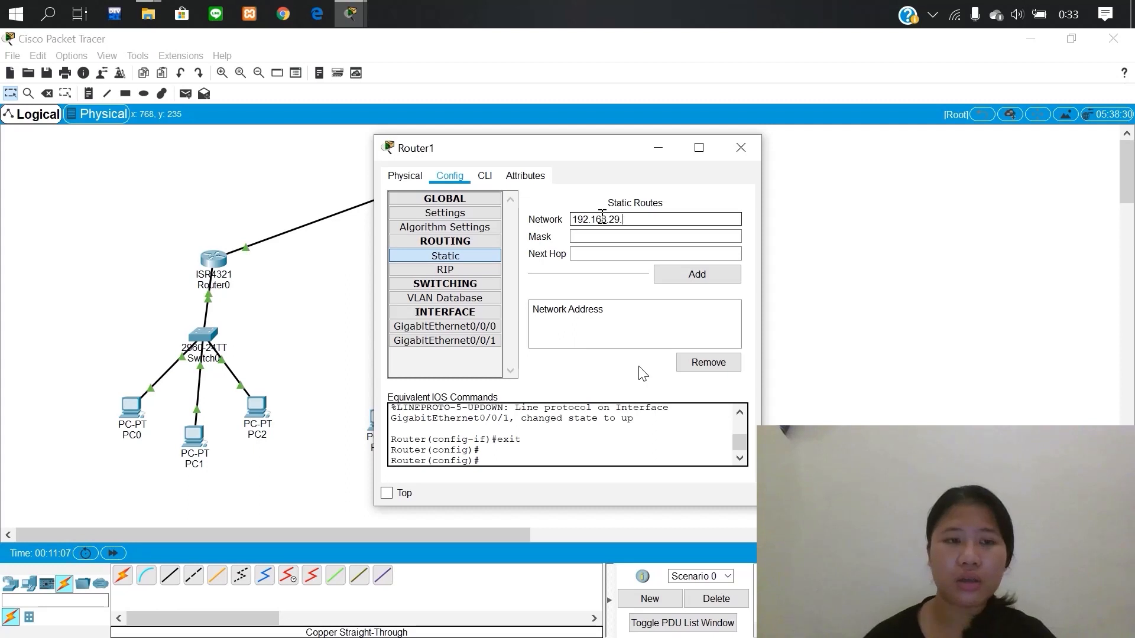
{"action": "left_click", "coordinate": [617, 237]}
{"action": "type", "text": "2"}
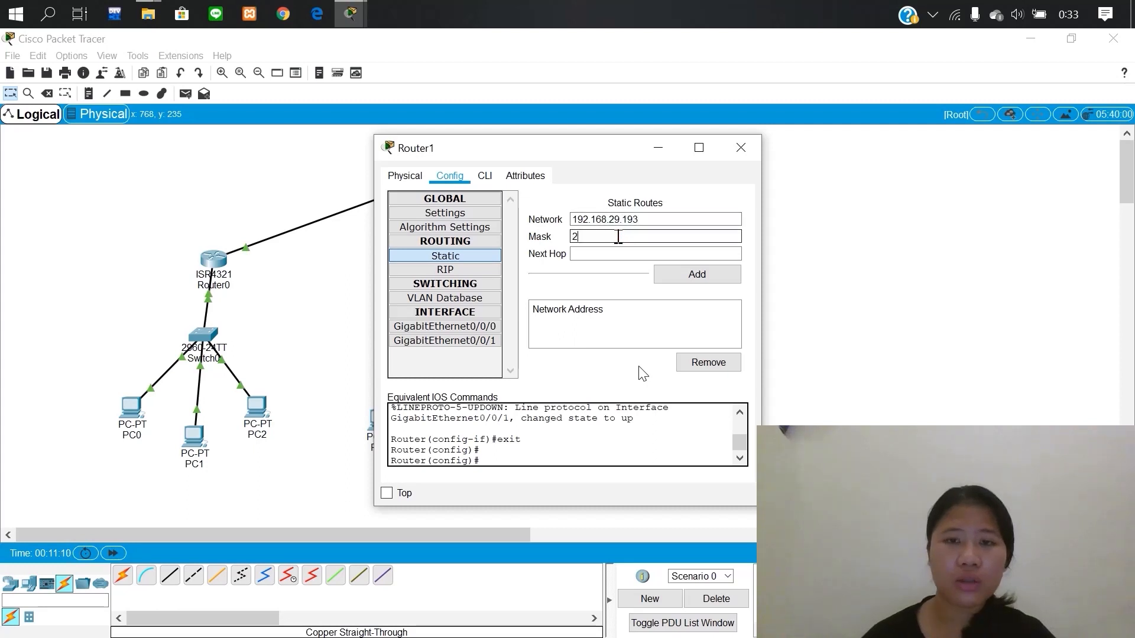
{"action": "type", "text": "55.255.2"}
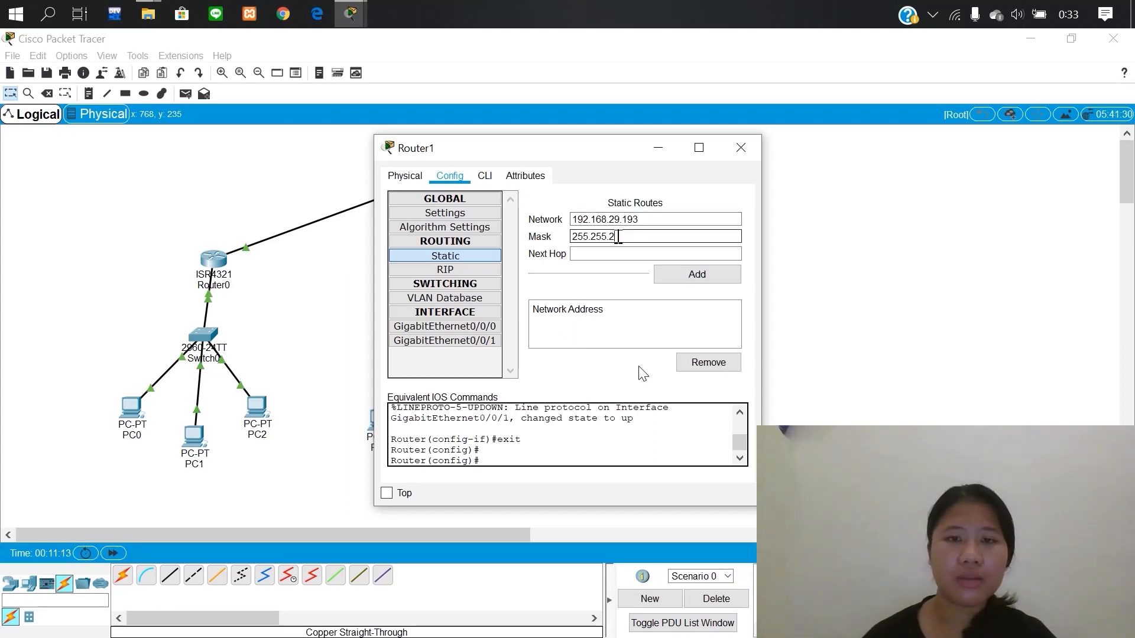
{"action": "type", "text": "55.192"}
{"action": "left_click", "coordinate": [607, 254]}
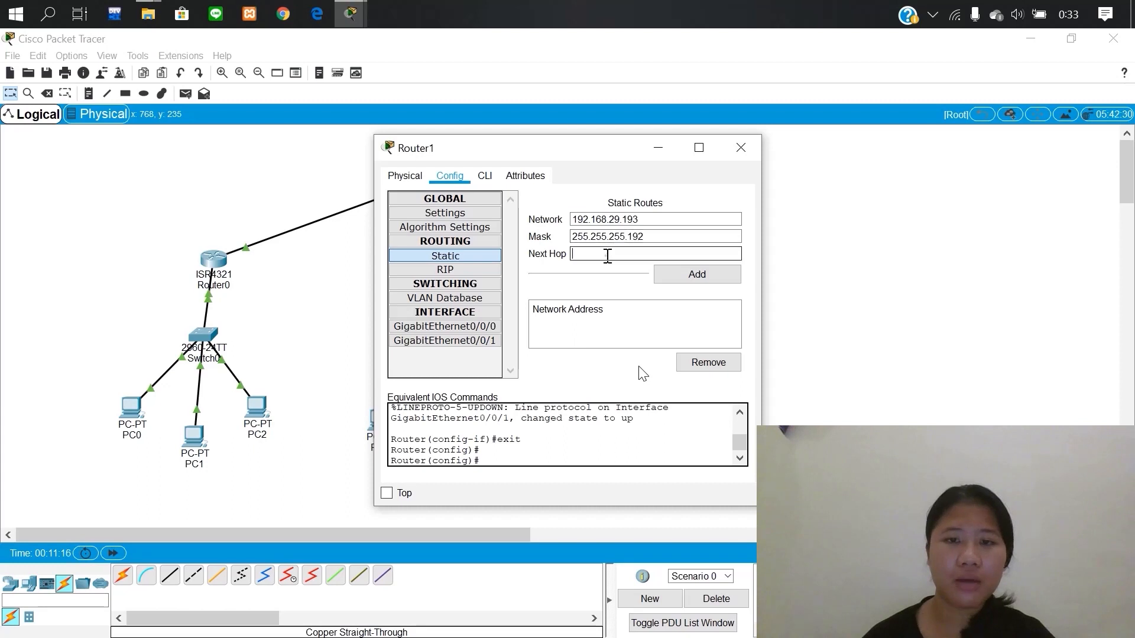
{"action": "type", "text": "192.168.29.2"}
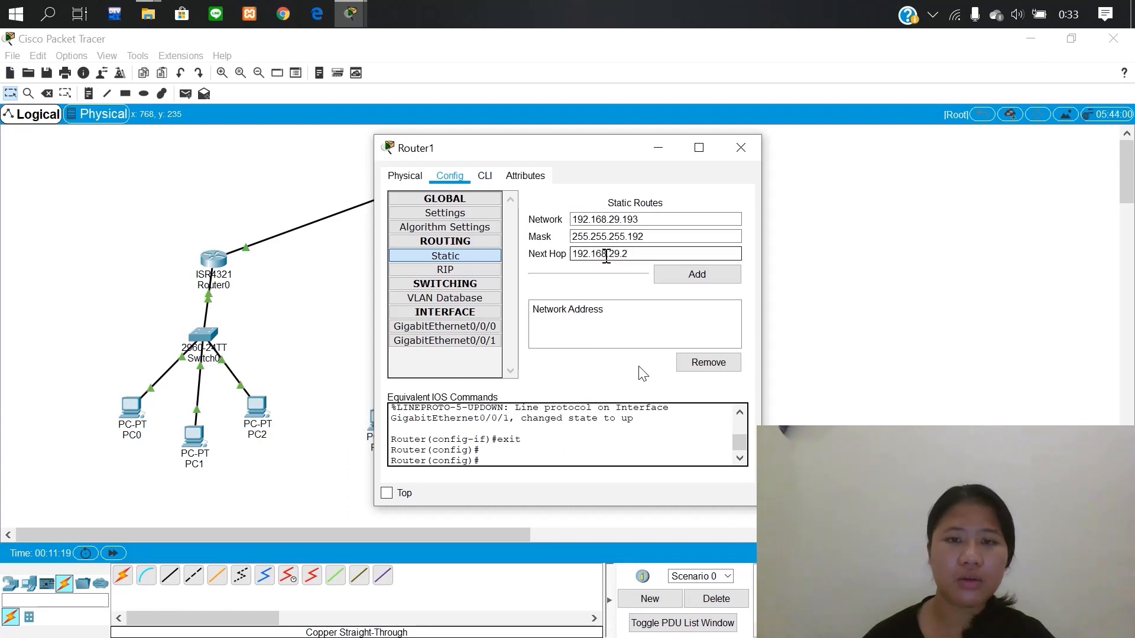
{"action": "left_click", "coordinate": [644, 282]}
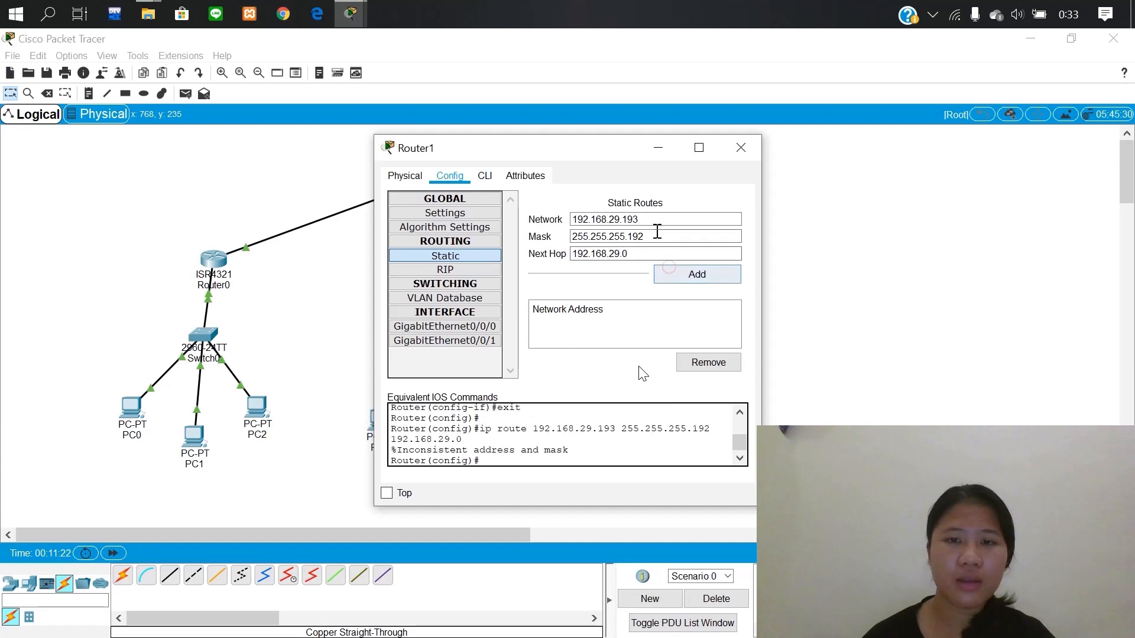
- Try to add a static route on Router1 for network 192.168.29.195, mask 255.255.255.192, with next hop 192.168.29.128
{"action": "key", "text": "BackSpace"}
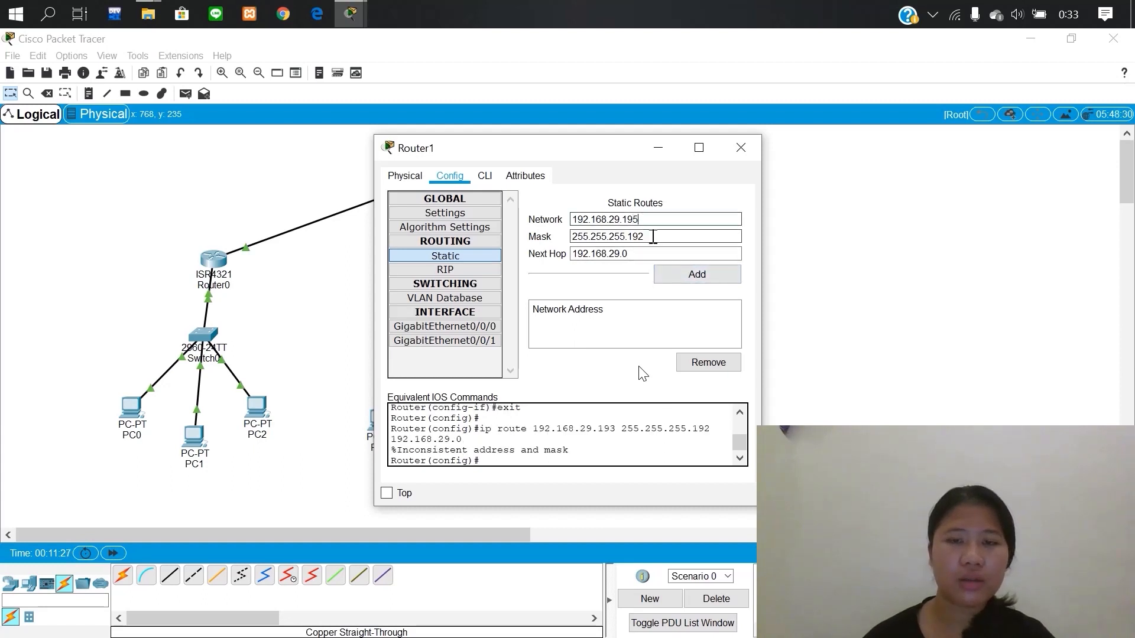
{"action": "left_click", "coordinate": [654, 238]}
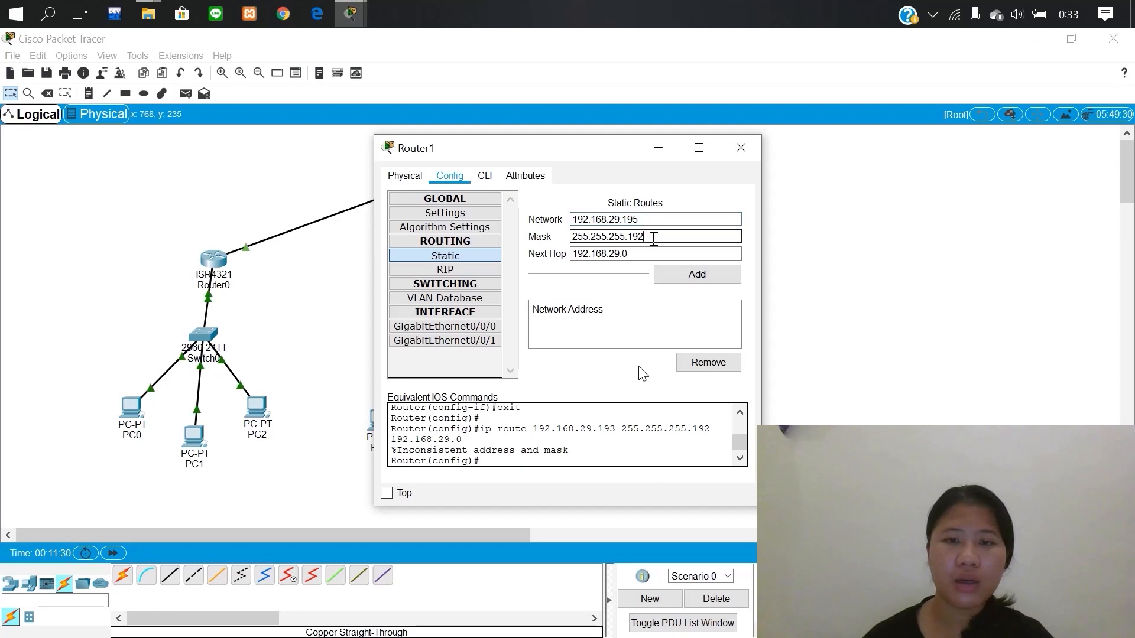
{"action": "left_click", "coordinate": [639, 256]}
{"action": "key", "text": "BackSpace"}
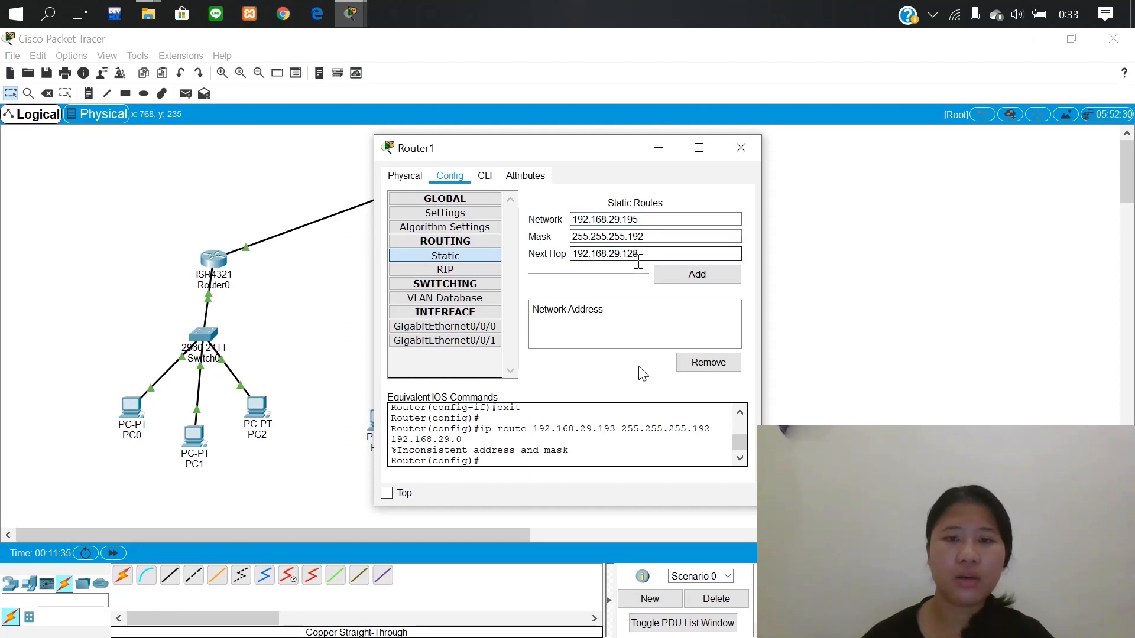
{"action": "left_click", "coordinate": [685, 277]}
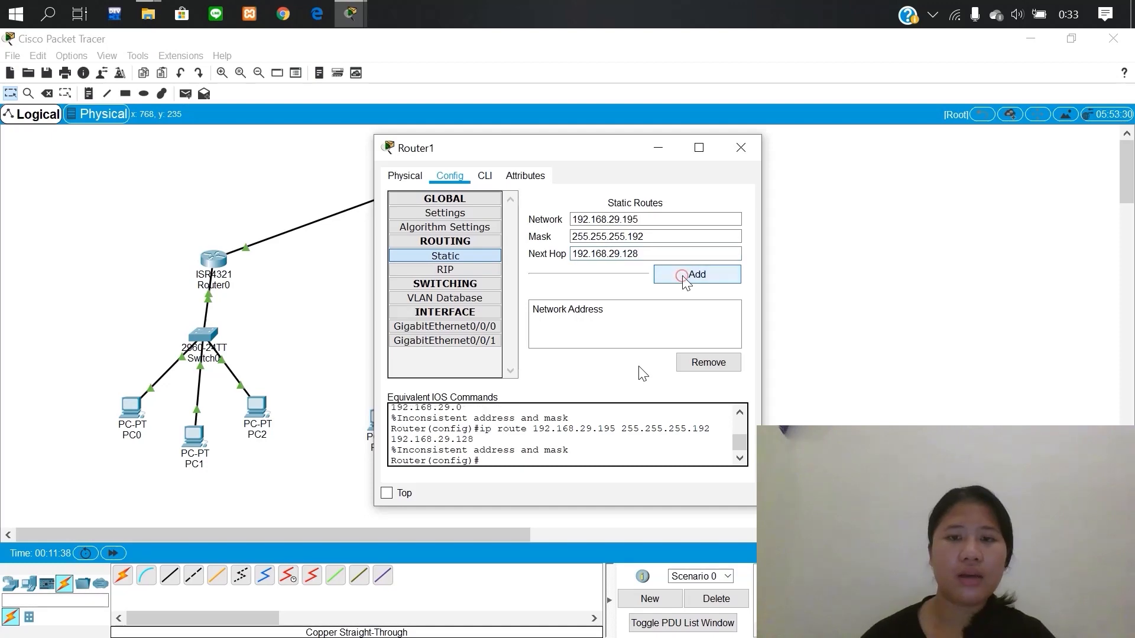
- Try to add a static route on Router2 for network 192.168.29.193, mask 255.255.255.192, with next hop 192.168.29.0
{"action": "left_click", "coordinate": [741, 148]}
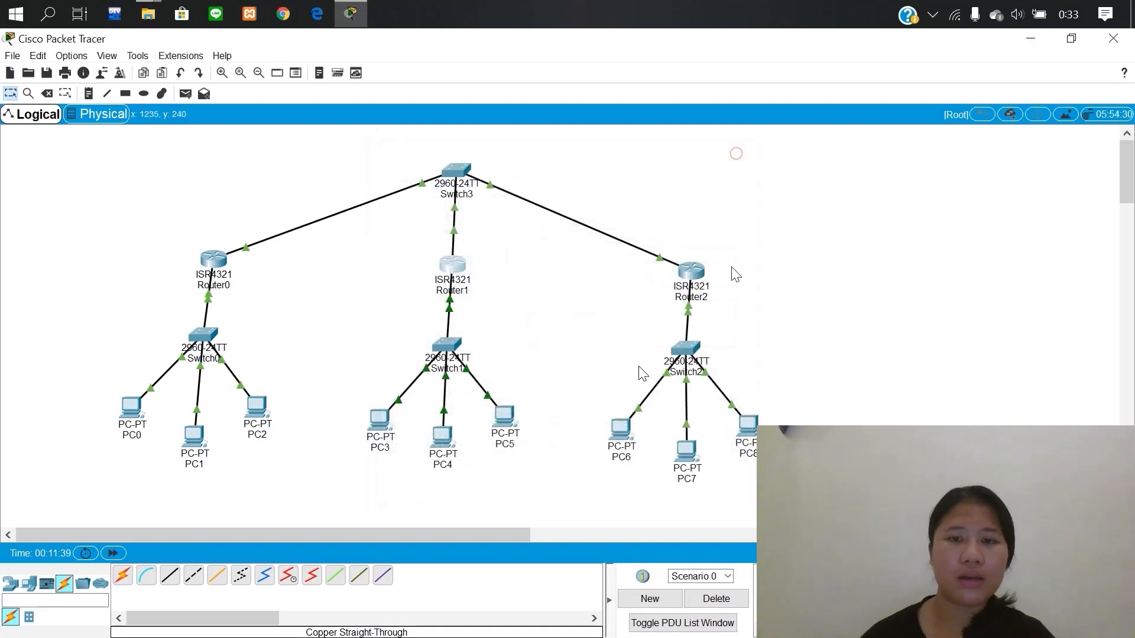
{"action": "left_click", "coordinate": [691, 272]}
{"action": "left_click", "coordinate": [461, 258]}
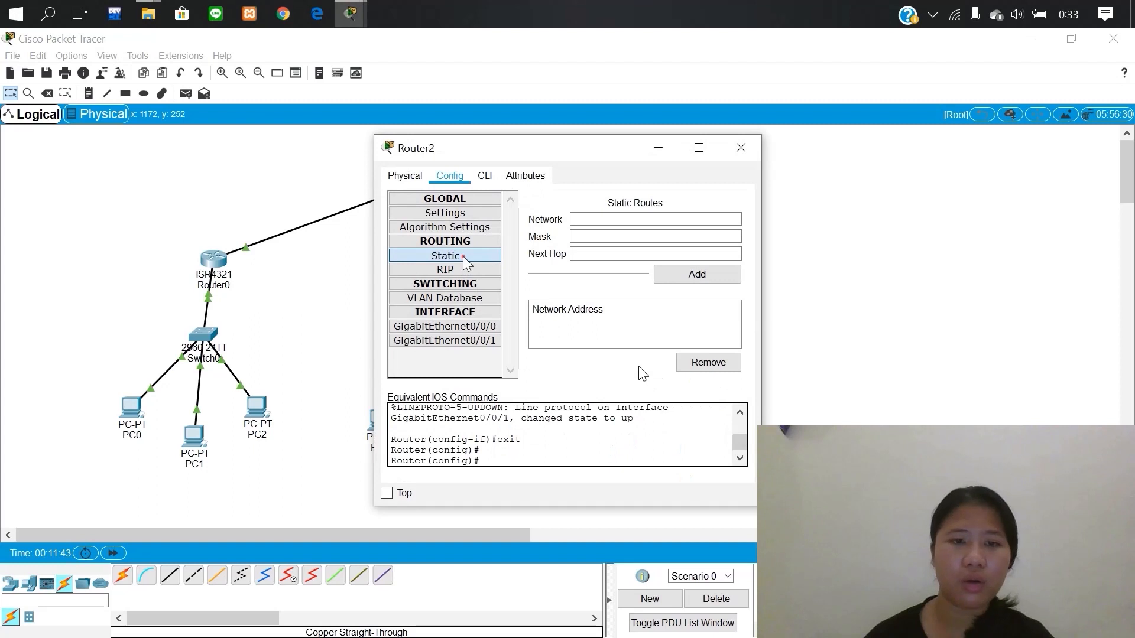
{"action": "left_click", "coordinate": [587, 220]}
{"action": "type", "text": "192.168.29.2"}
{"action": "key", "text": "BackSpace"}
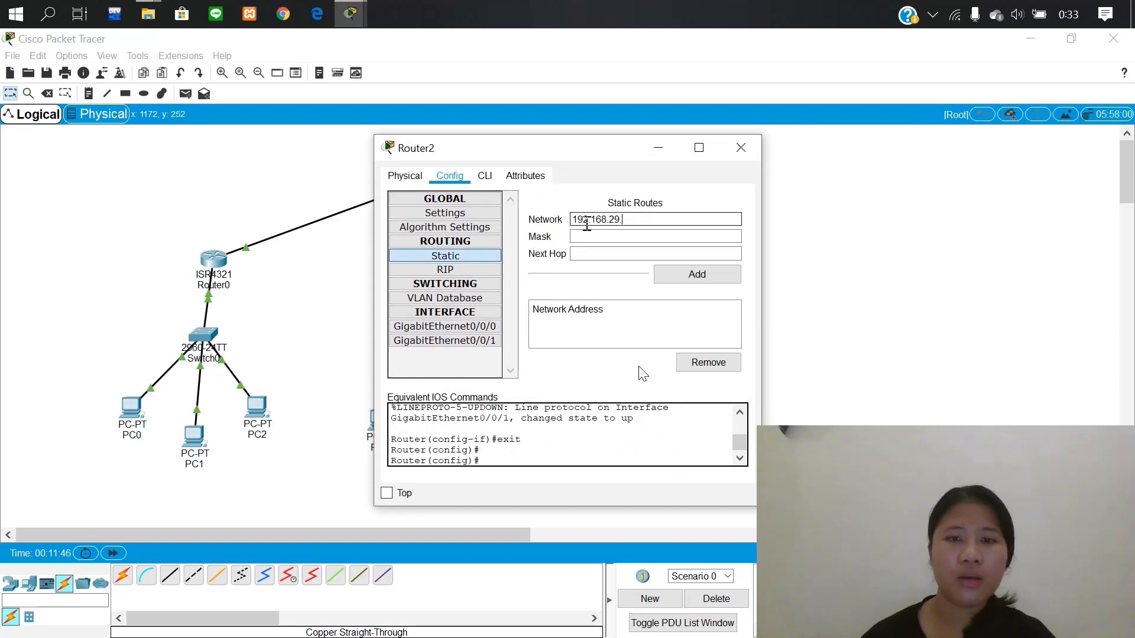
{"action": "type", "text": "193"}
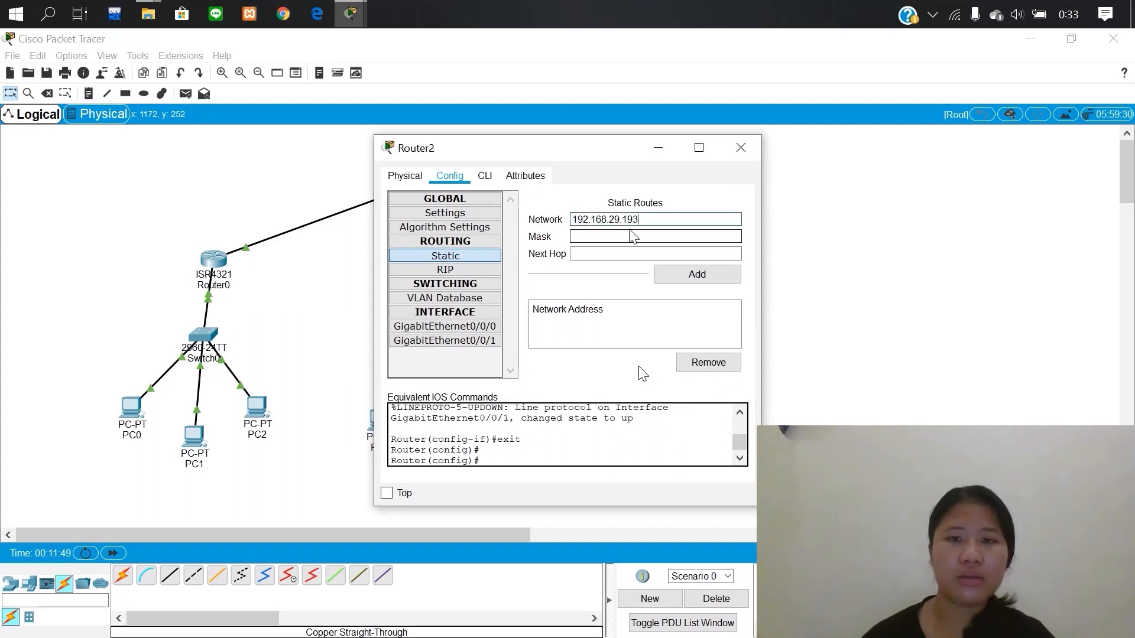
{"action": "left_click", "coordinate": [679, 239]}
{"action": "type", "text": "255.255.255"}
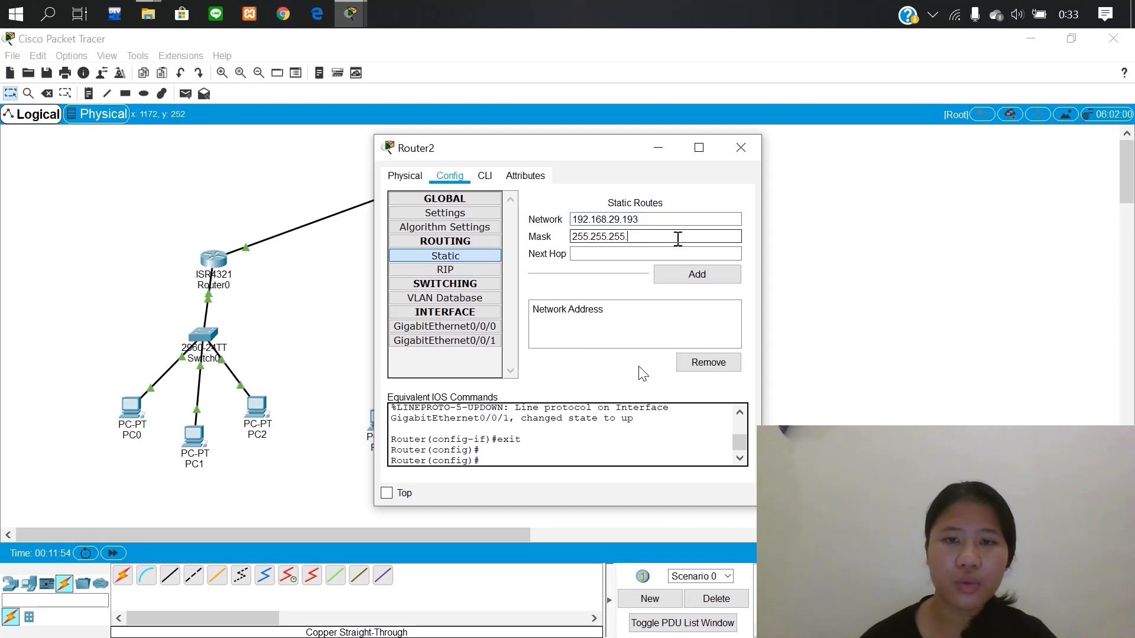
{"action": "type", "text": ".192"}
{"action": "left_click", "coordinate": [624, 256]}
{"action": "type", "text": "192.168.29.20"}
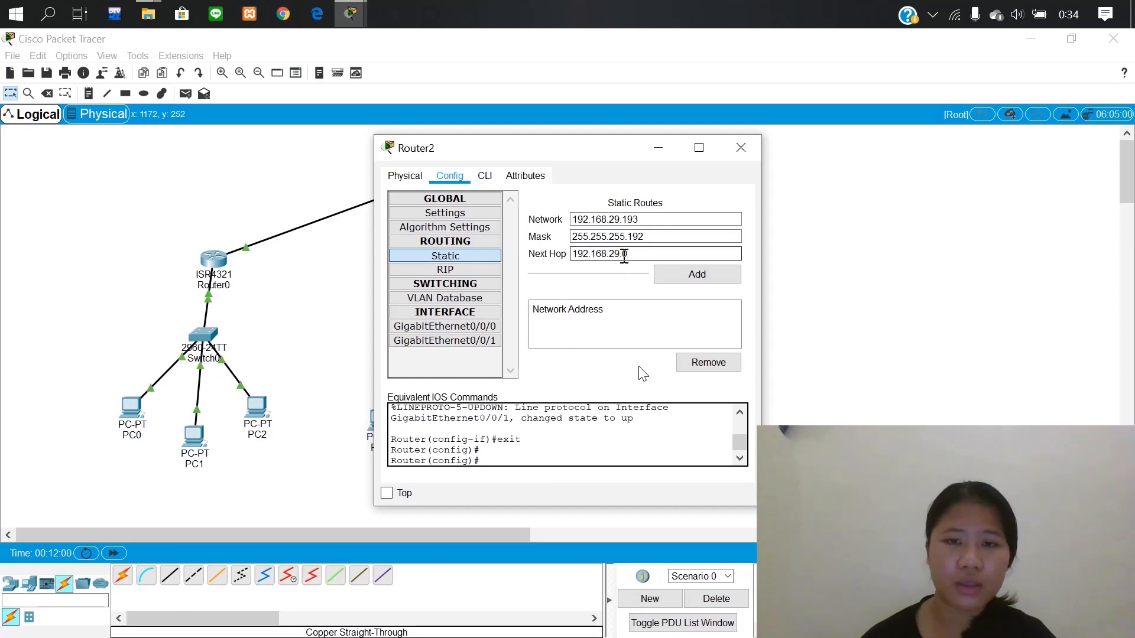
{"action": "left_click", "coordinate": [677, 276]}
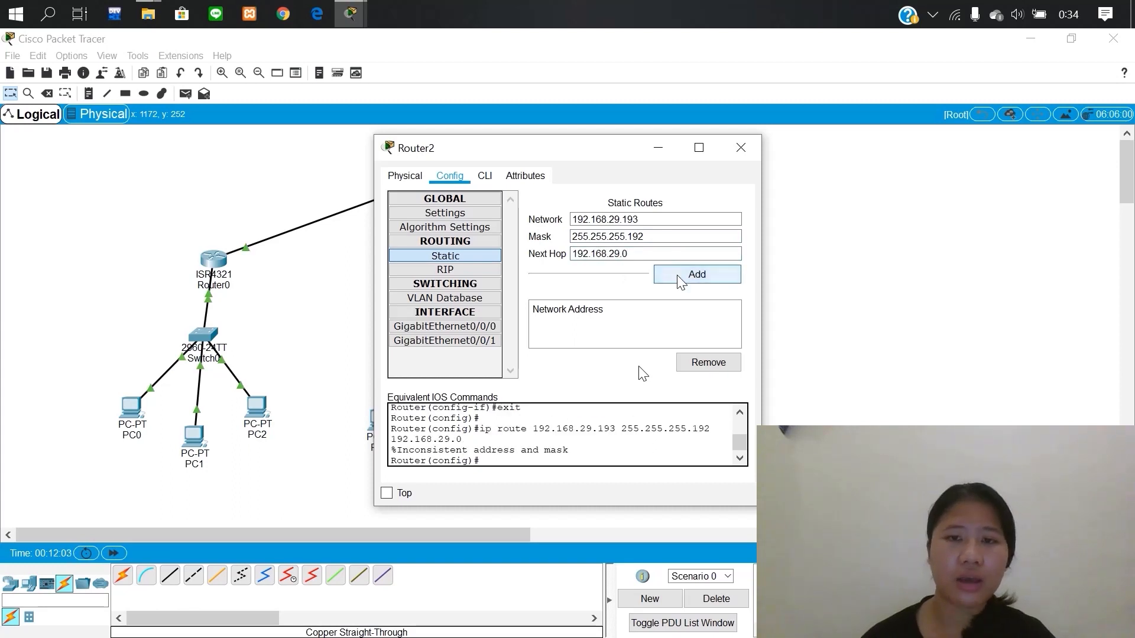
- Try to add a static route on Router2 for network 192.168.29.194, mask 255.255.255.192, with next hop 192.168.29.64
{"action": "left_click", "coordinate": [669, 222]}
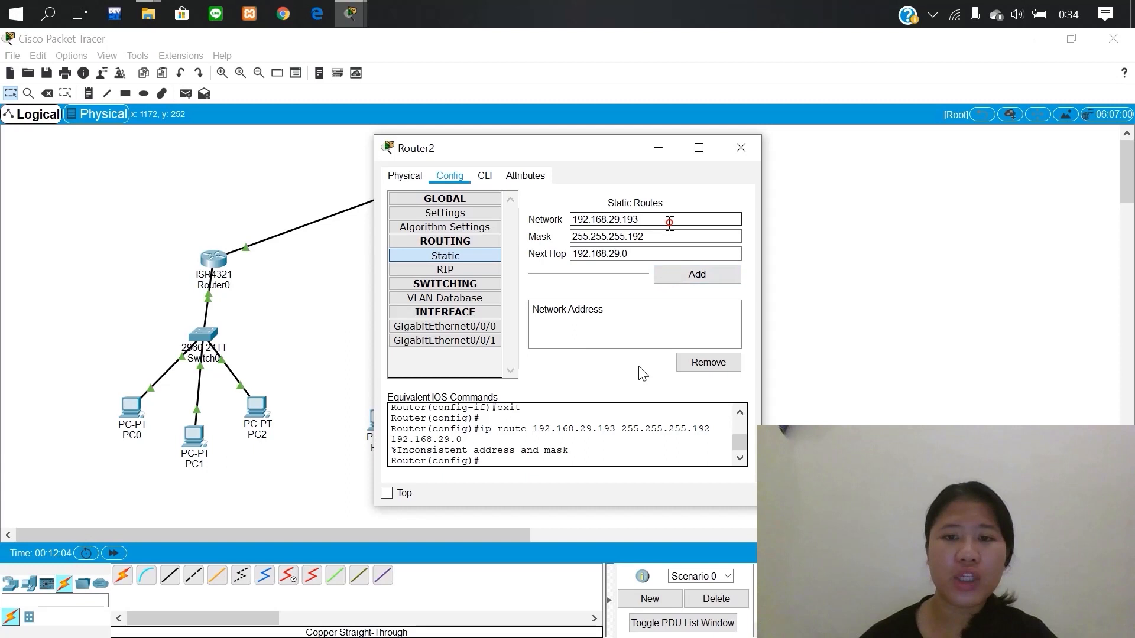
{"action": "left_click", "coordinate": [667, 237]}
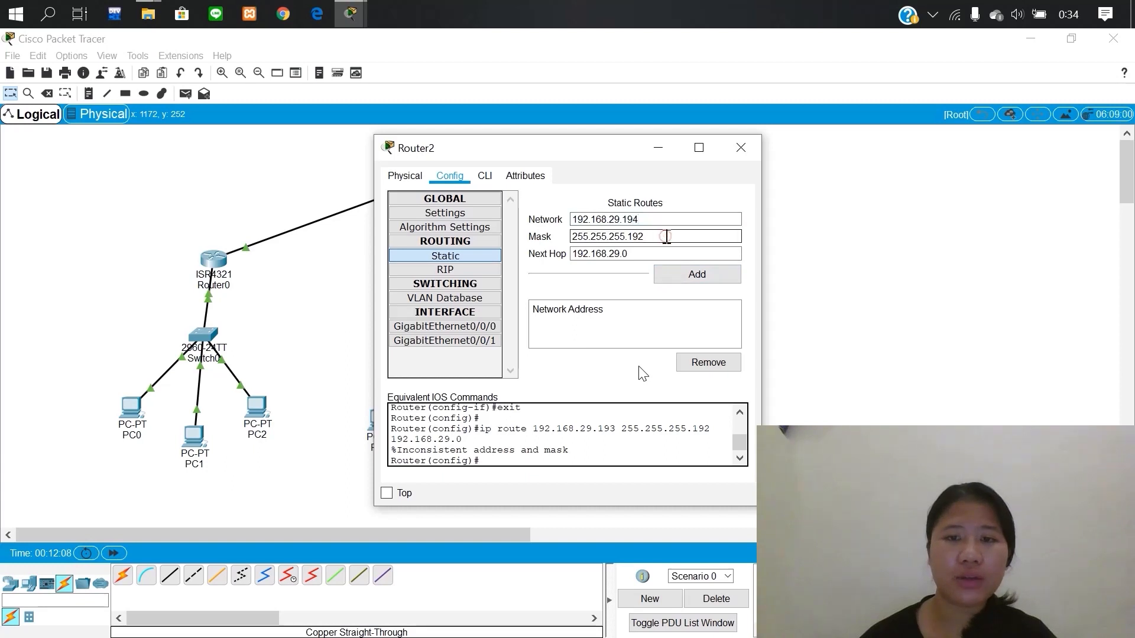
{"action": "left_click", "coordinate": [658, 254]}
{"action": "key", "text": "BackSpace"}
{"action": "type", "text": "64"}
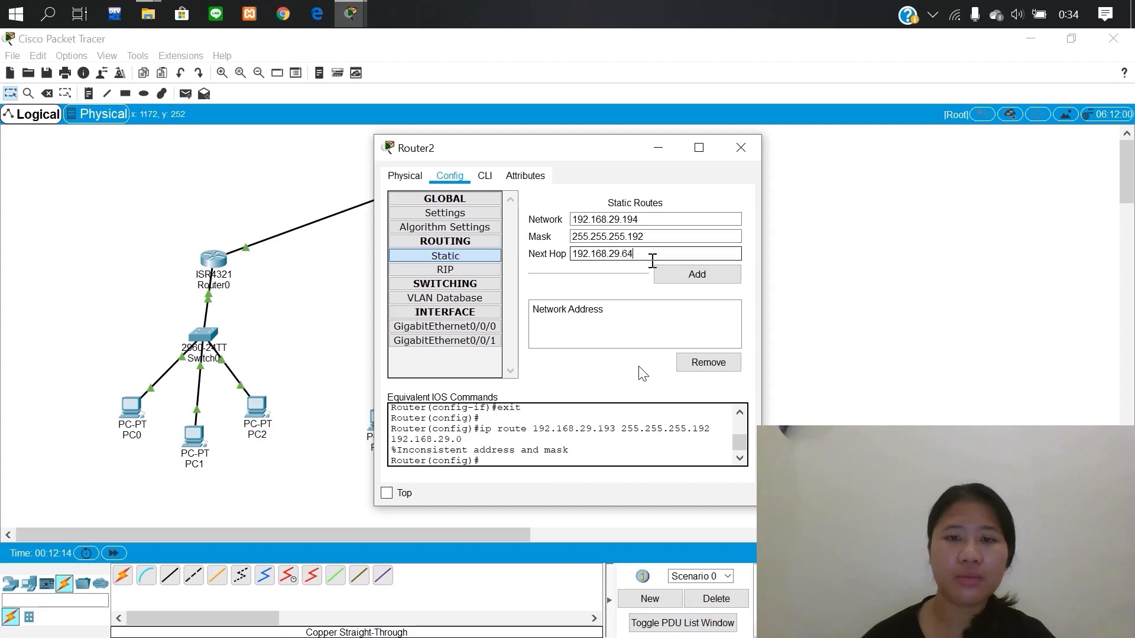
{"action": "left_click", "coordinate": [664, 271]}
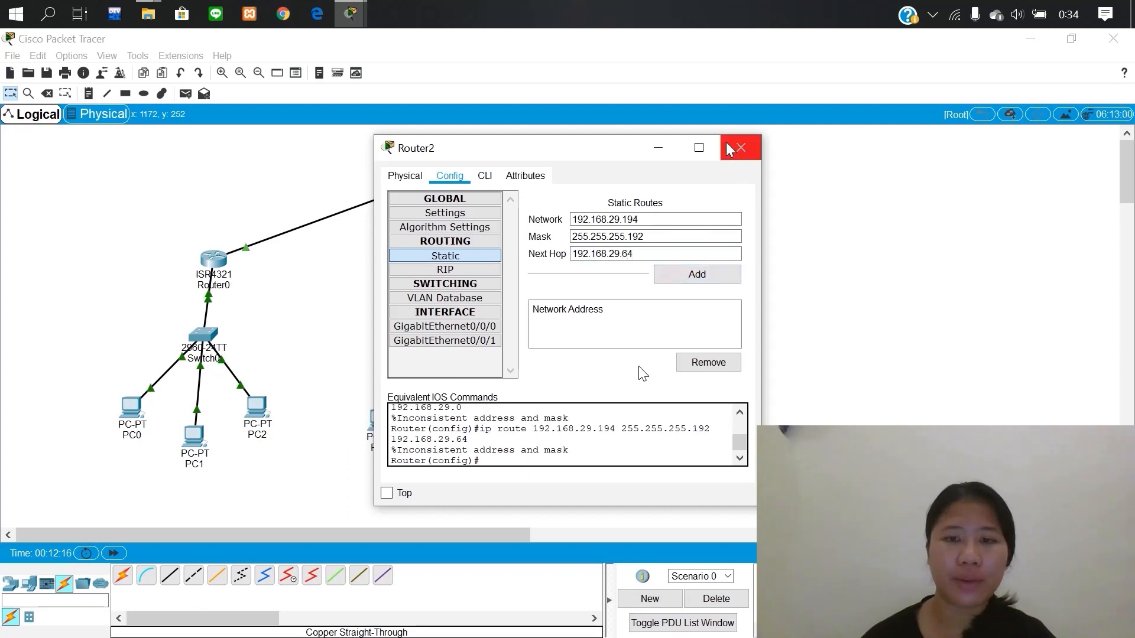
{"action": "left_click", "coordinate": [741, 153]}
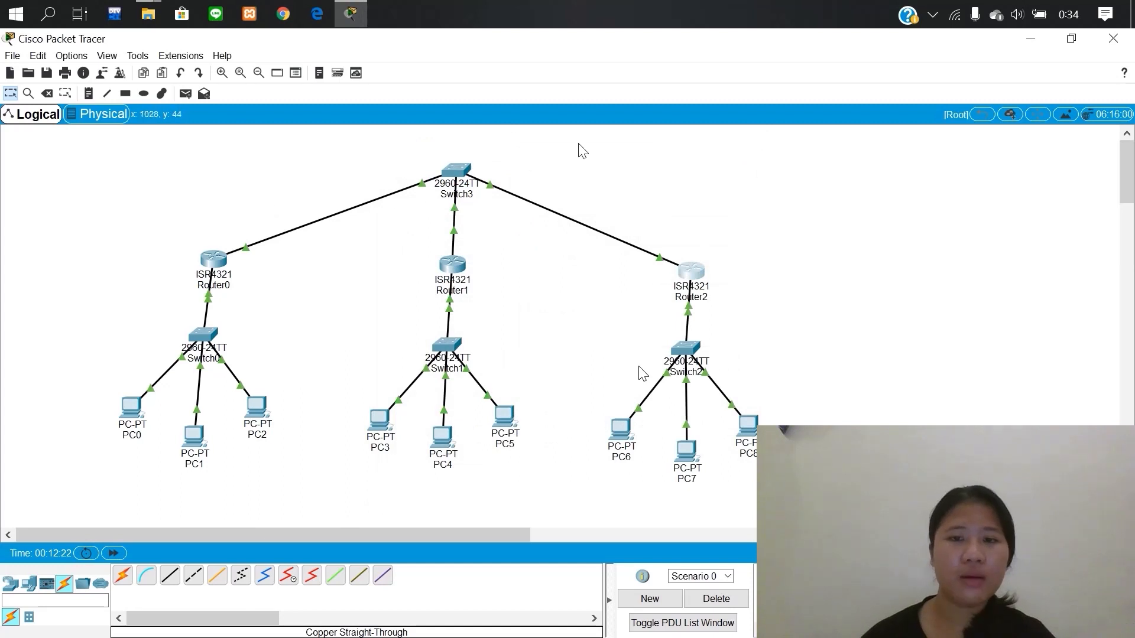
- Send simple PDUs from PC0 to PC3 to test connectivity between the Router0 and Router1 networks
{"action": "left_click", "coordinate": [185, 94]}
{"action": "left_click", "coordinate": [132, 407]}
{"action": "left_click", "coordinate": [379, 426]}
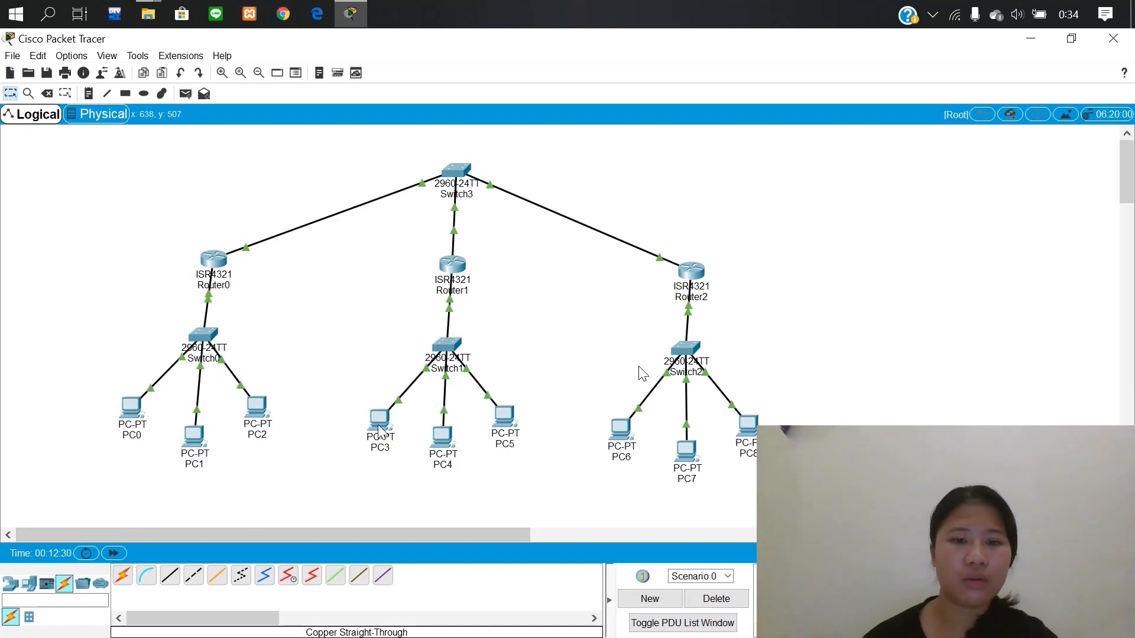
{"action": "left_click", "coordinate": [185, 94]}
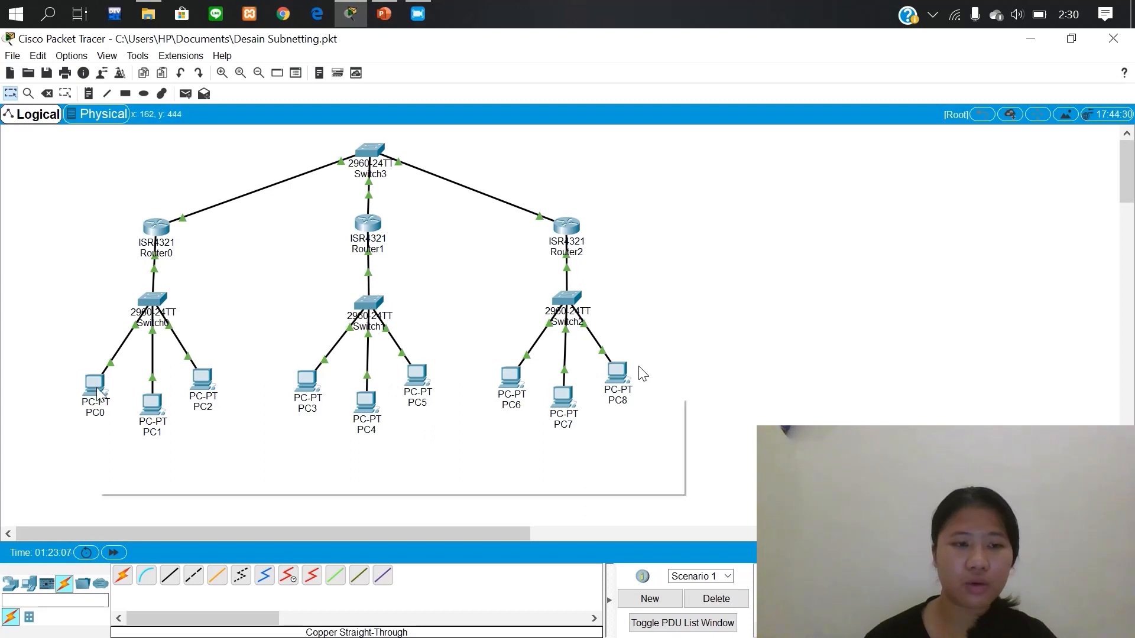
{"action": "mouse_move", "coordinate": [131, 421]}
{"action": "left_click", "coordinate": [185, 94]}
{"action": "left_click", "coordinate": [95, 384]}
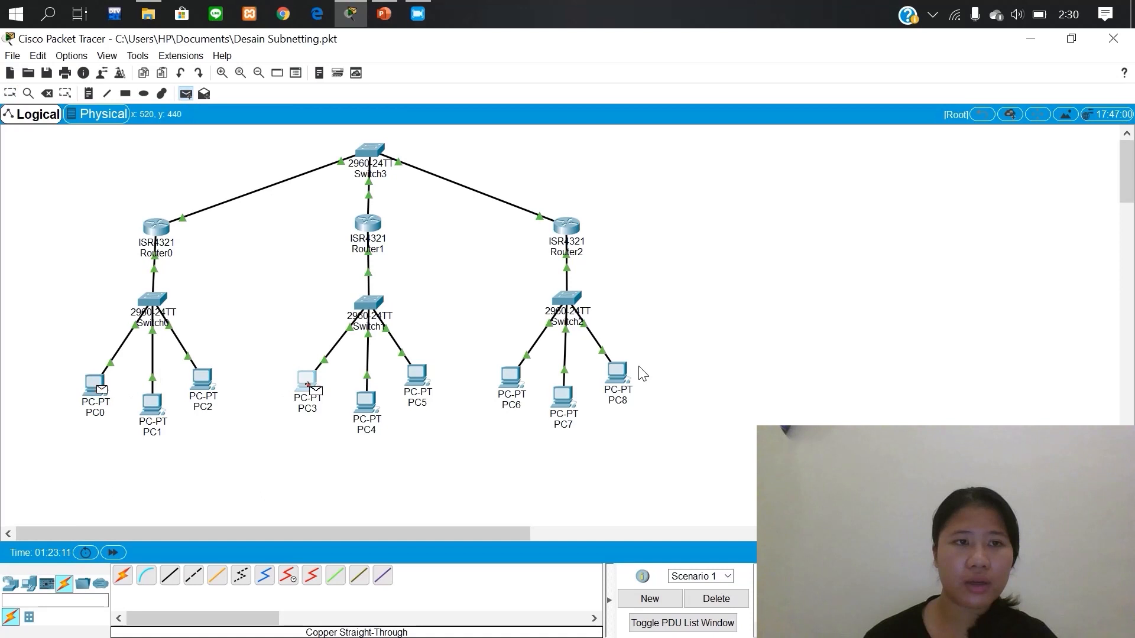
{"action": "left_click", "coordinate": [305, 379]}
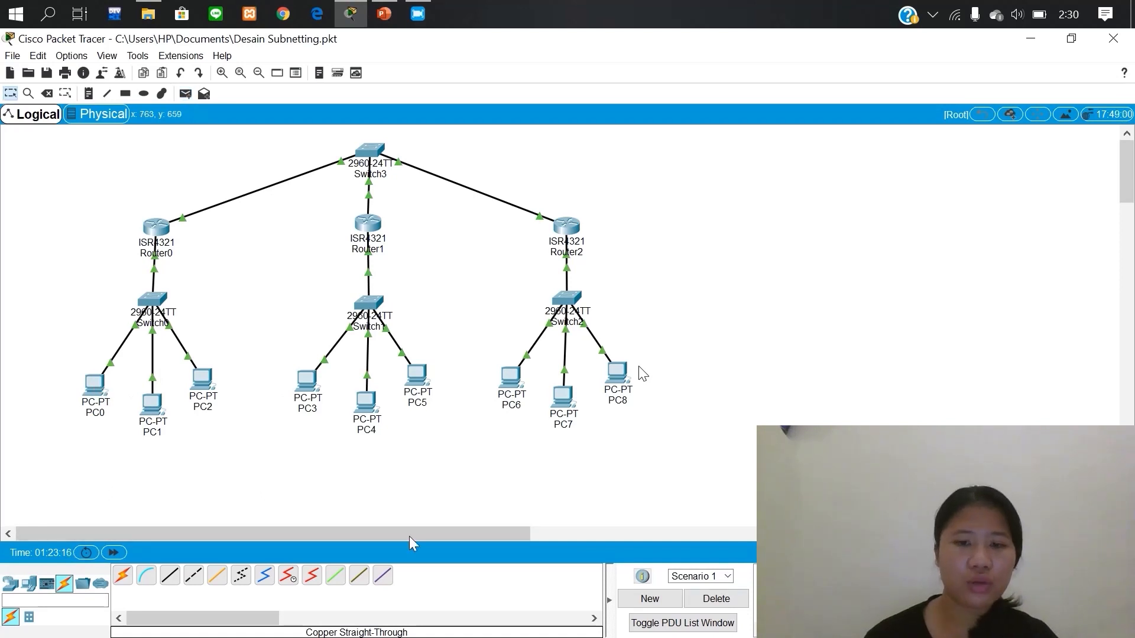
- Send two simple PDUs from PC2 to PC6 to test connectivity between the Router0 and Router2 networks
{"action": "left_click", "coordinate": [185, 94]}
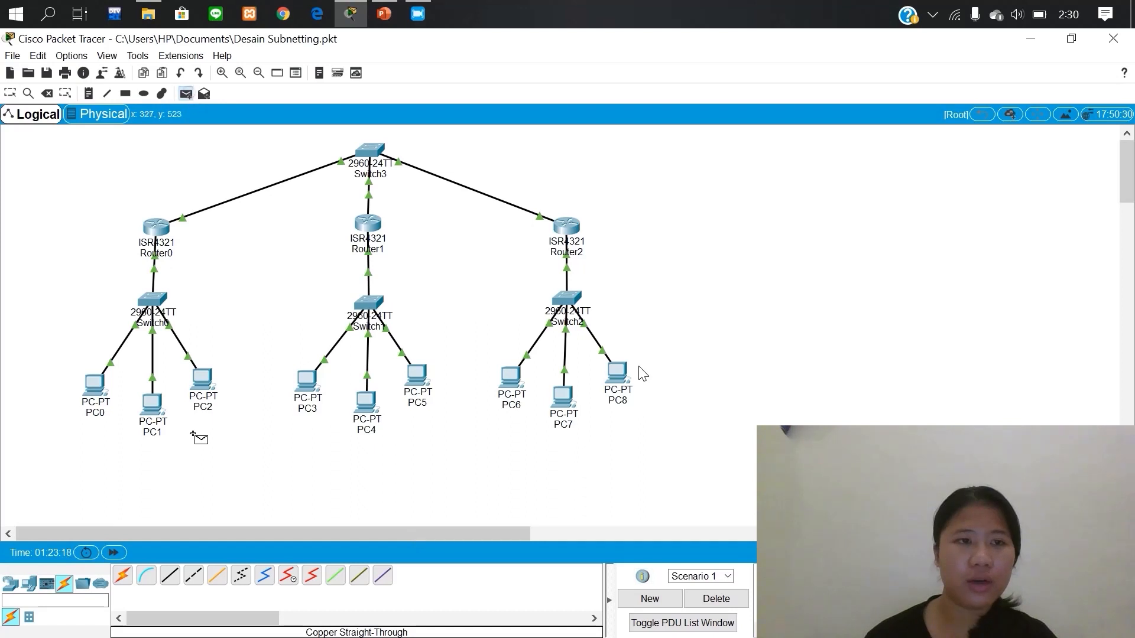
{"action": "left_click", "coordinate": [202, 382]}
{"action": "left_click", "coordinate": [512, 385]}
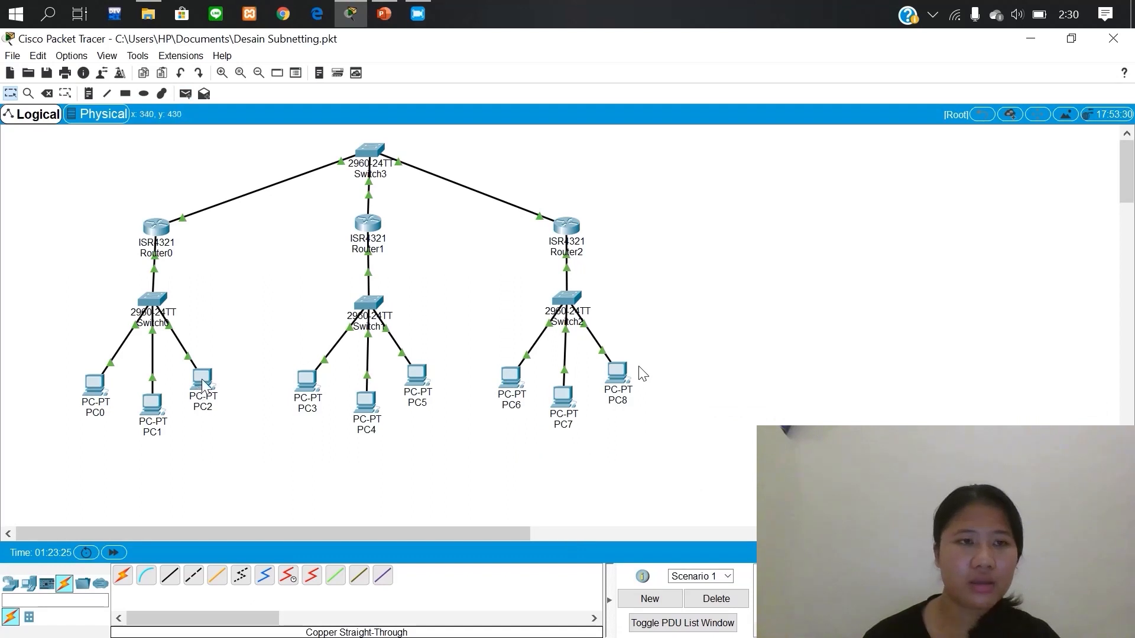
{"action": "mouse_move", "coordinate": [202, 383]}
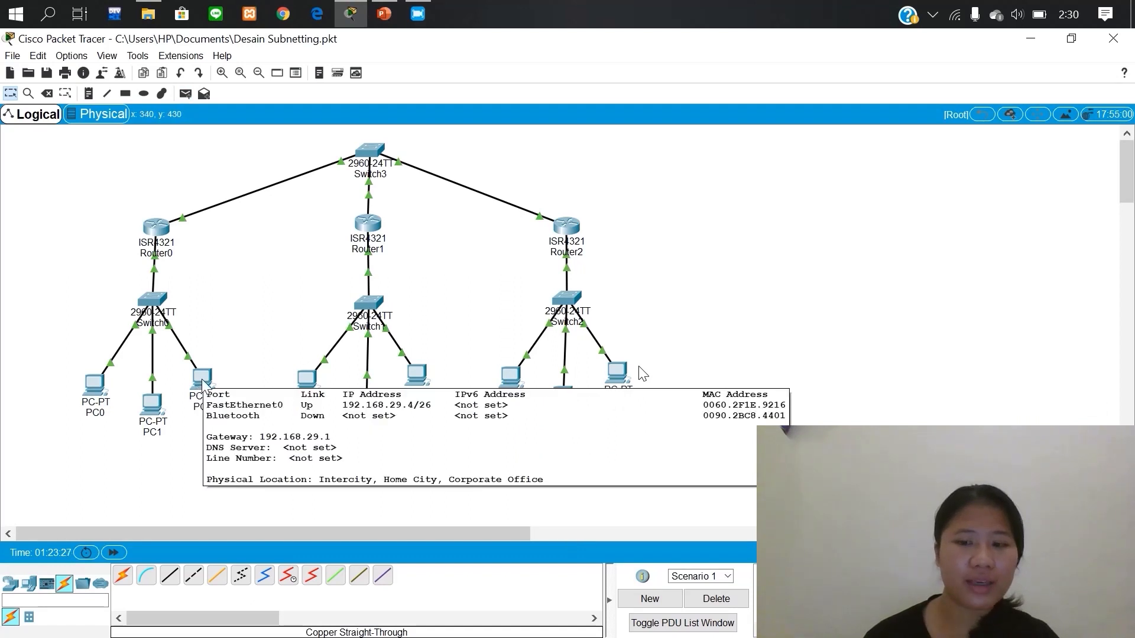
{"action": "left_click", "coordinate": [187, 93]}
{"action": "left_click", "coordinate": [204, 381]}
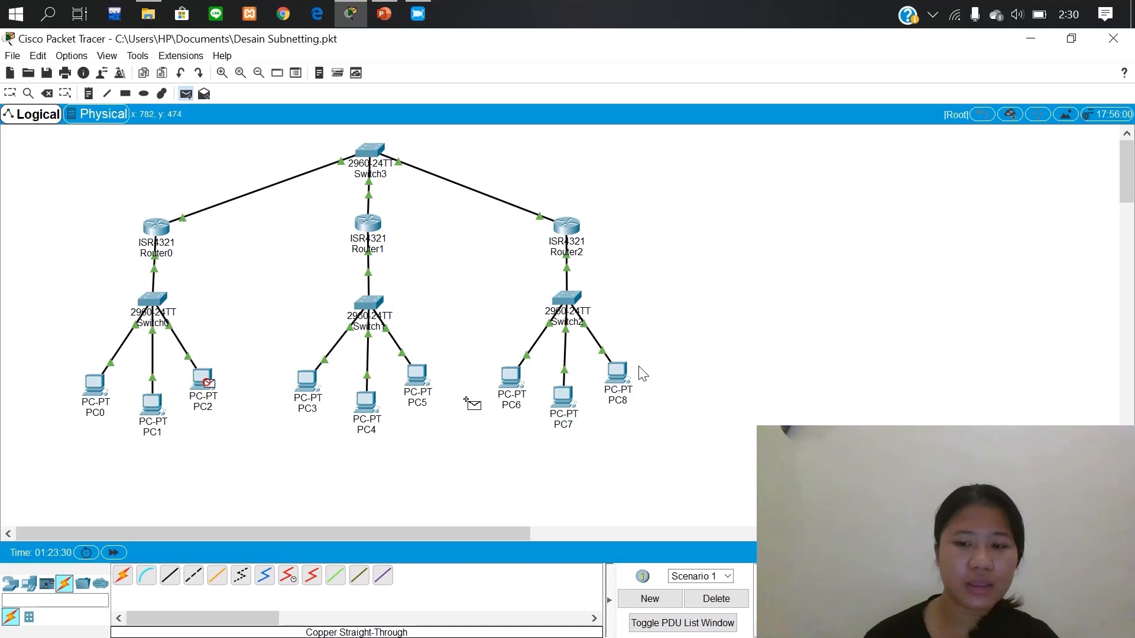
{"action": "left_click", "coordinate": [508, 376]}
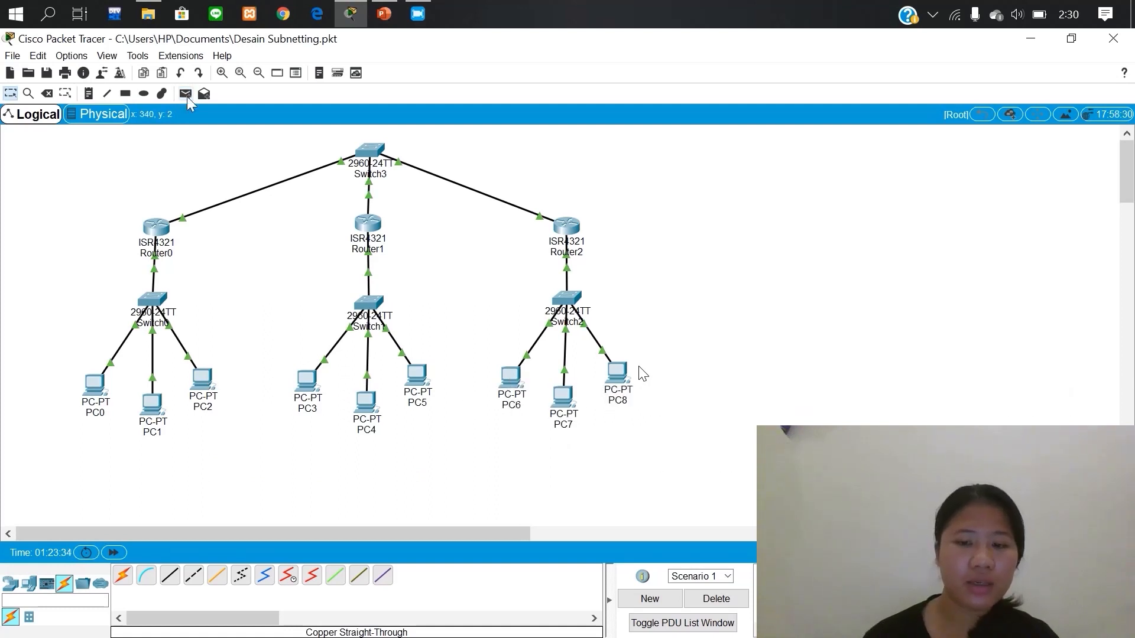
- Send a simple PDU from PC2 to PC8 to test another host behind Router2
{"action": "left_click", "coordinate": [185, 94]}
{"action": "left_click", "coordinate": [208, 385]}
{"action": "left_click", "coordinate": [620, 374]}
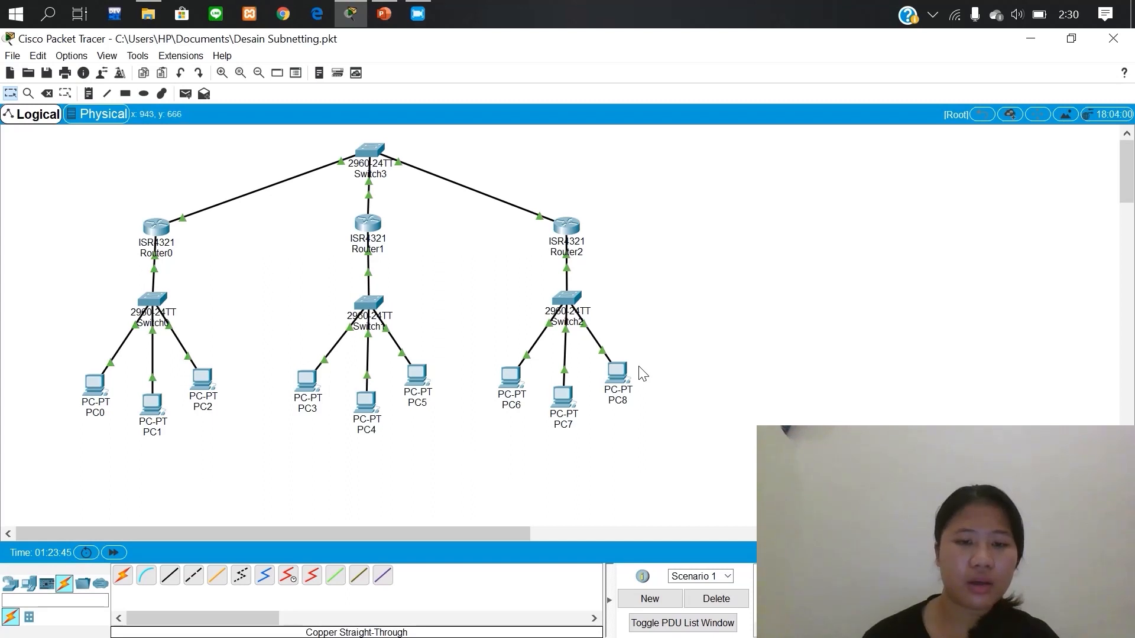
- Delete Scenario 1 and send two simple PDUs from PC4 to PC1
{"action": "left_click", "coordinate": [739, 598]}
{"action": "left_click", "coordinate": [185, 93]}
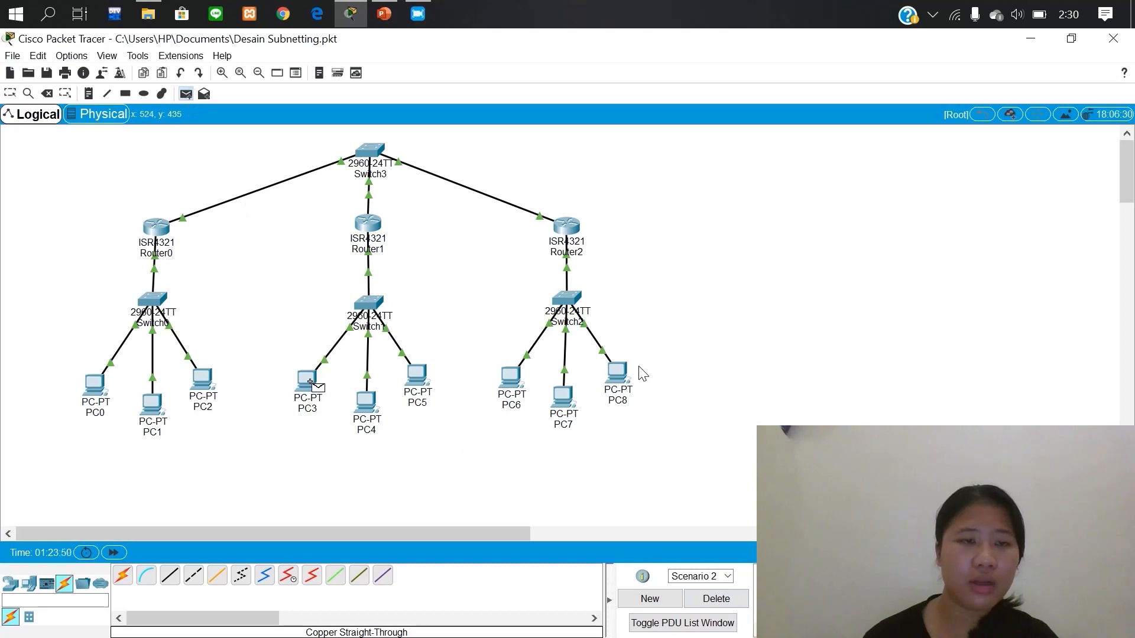
{"action": "left_click", "coordinate": [366, 401]}
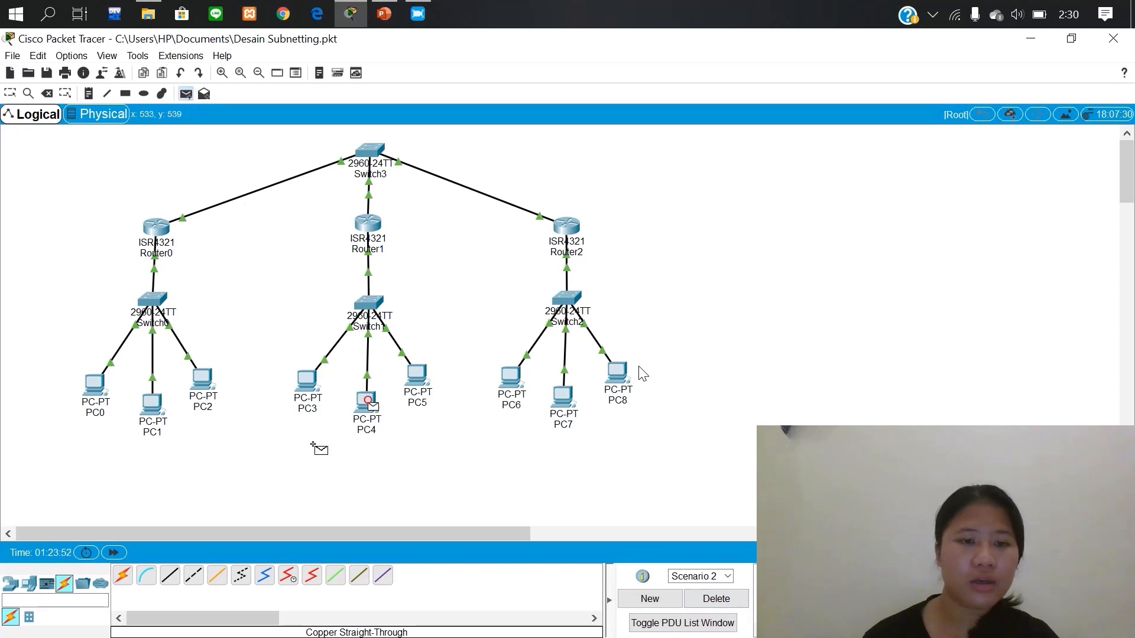
{"action": "left_click", "coordinate": [156, 402]}
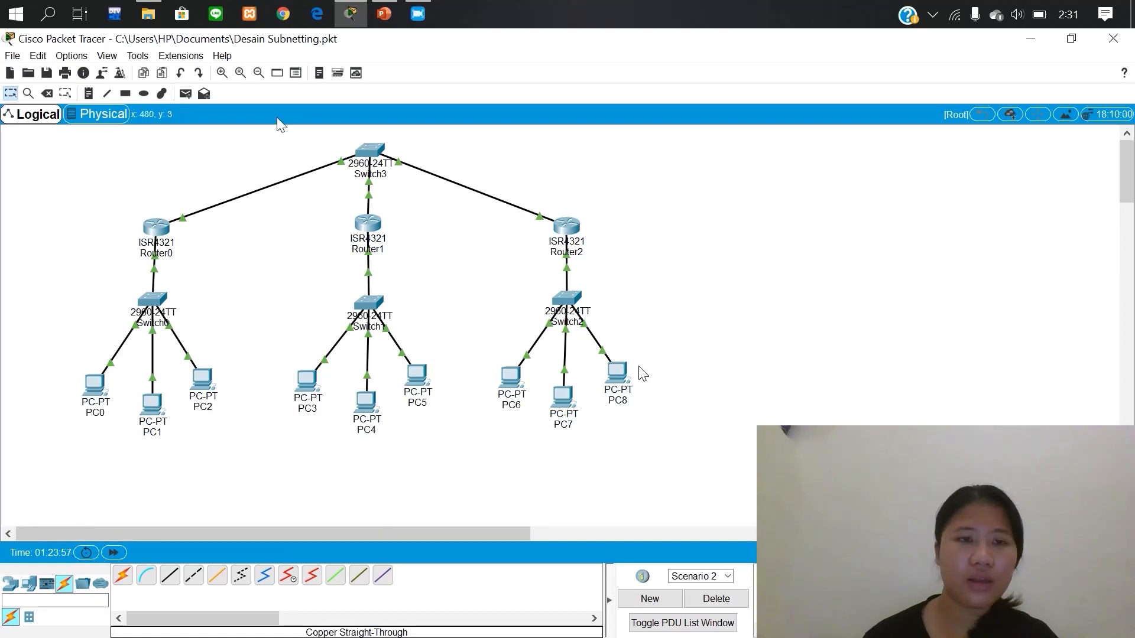
{"action": "left_click", "coordinate": [185, 94]}
{"action": "left_click", "coordinate": [365, 405]}
{"action": "left_click", "coordinate": [156, 403]}
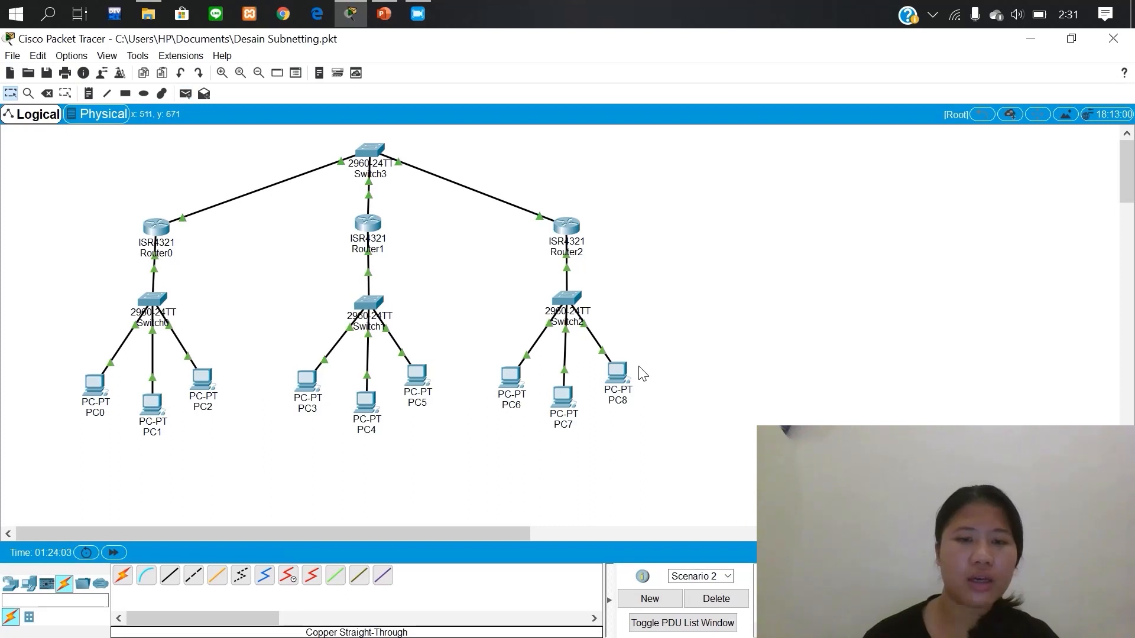
- Send a simple PDU from PC5 to PC8 to test connectivity between the Router1 and Router2 networks
{"action": "left_click", "coordinate": [185, 93]}
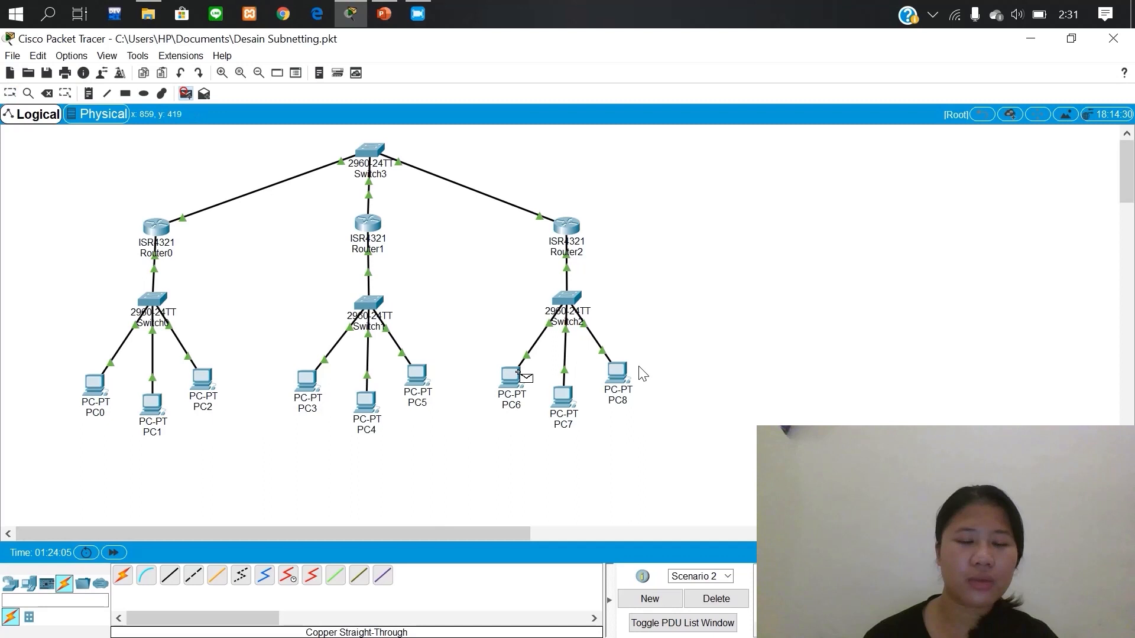
{"action": "left_click", "coordinate": [415, 373]}
{"action": "left_click", "coordinate": [620, 379]}
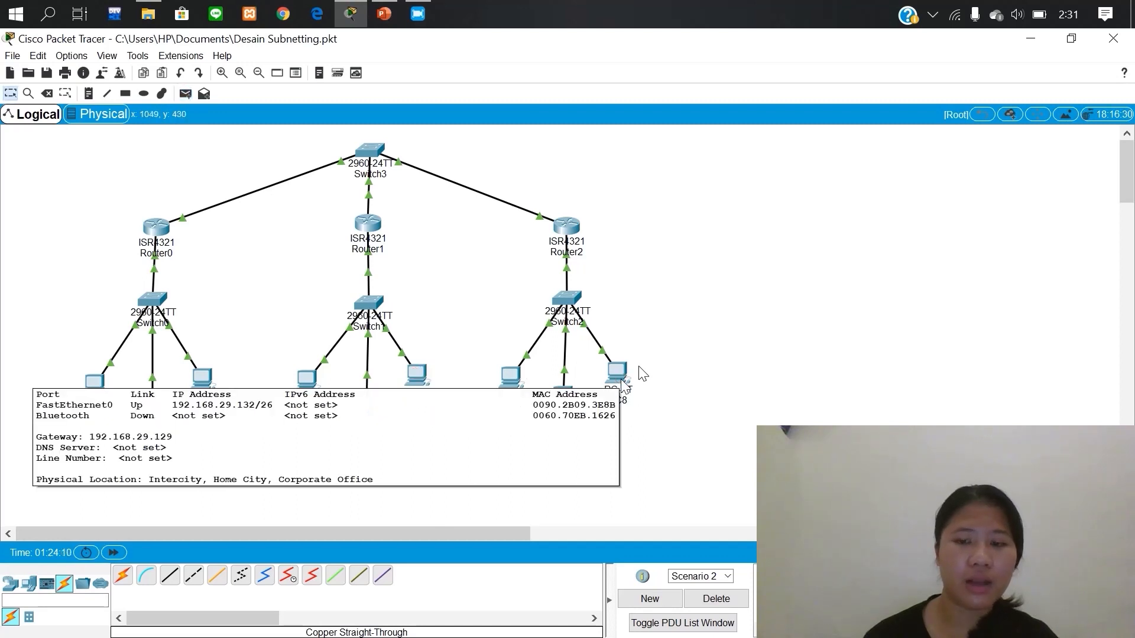
- Delete Scenario 2 and send two new simple PDUs from PC5 to PC8
{"action": "left_click", "coordinate": [743, 601]}
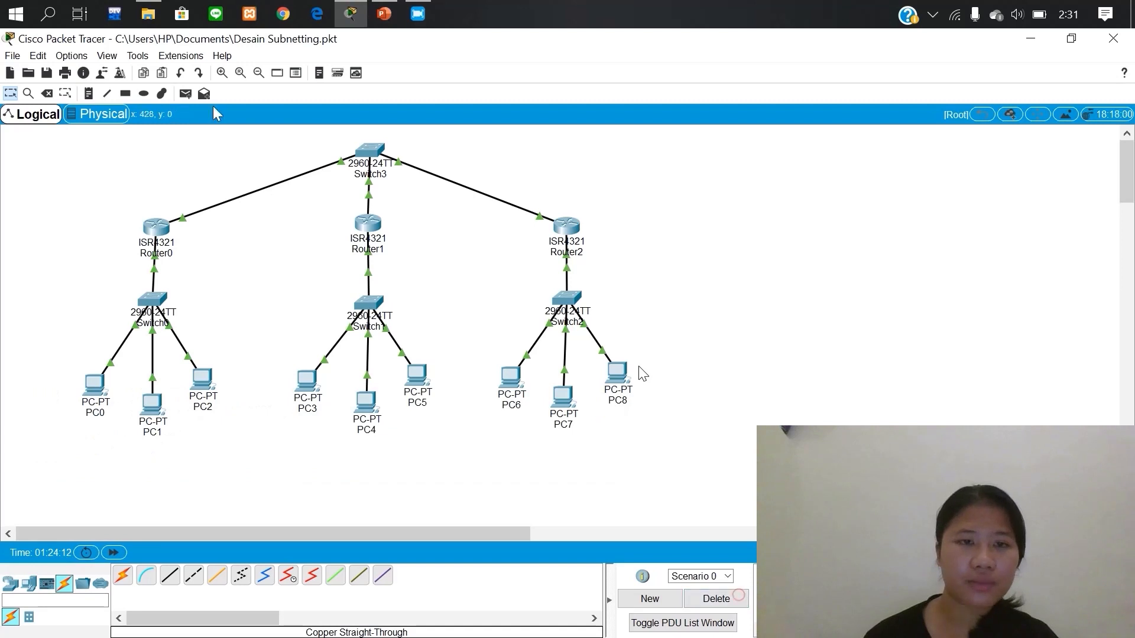
{"action": "left_click", "coordinate": [185, 93]}
{"action": "left_click", "coordinate": [417, 375]}
{"action": "left_click", "coordinate": [618, 374]}
{"action": "left_click", "coordinate": [186, 95]}
{"action": "left_click", "coordinate": [417, 375]}
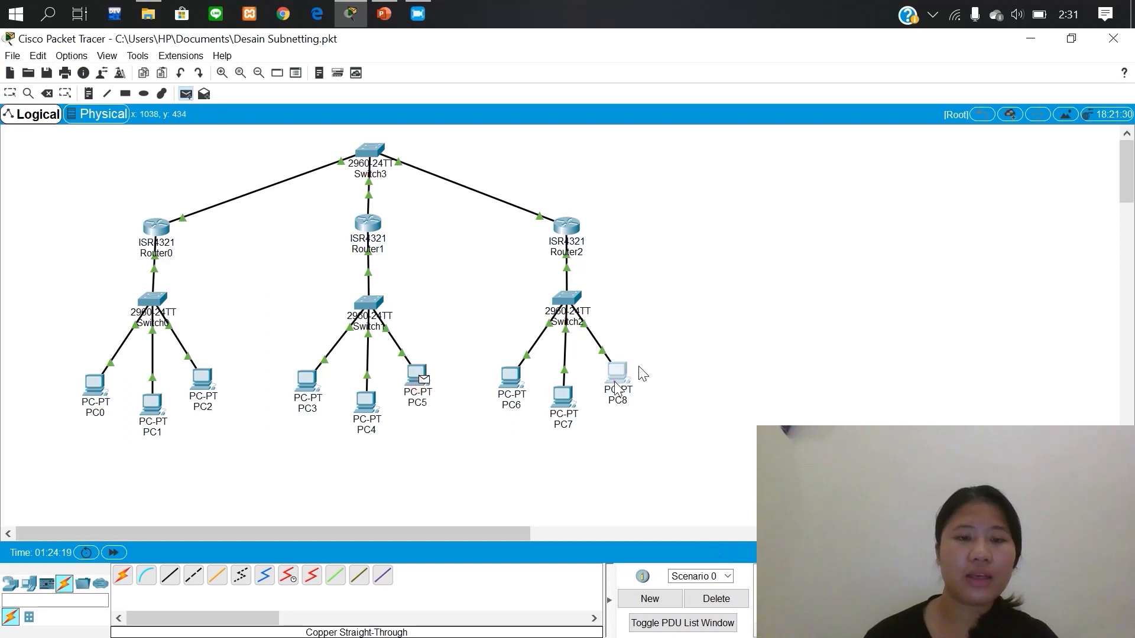
{"action": "left_click", "coordinate": [616, 379]}
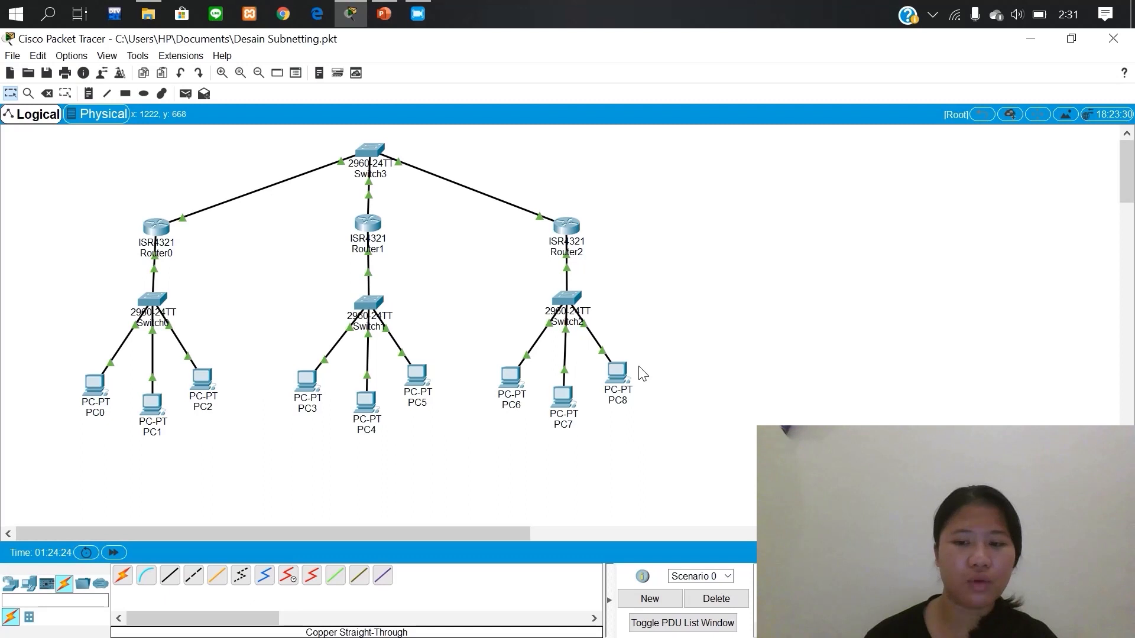
- Send a simple PDU from PC6 to PC0 to test the path from Router2's network to Router0's
{"action": "left_click", "coordinate": [189, 95]}
{"action": "left_click", "coordinate": [514, 379]}
{"action": "left_click", "coordinate": [103, 392]}
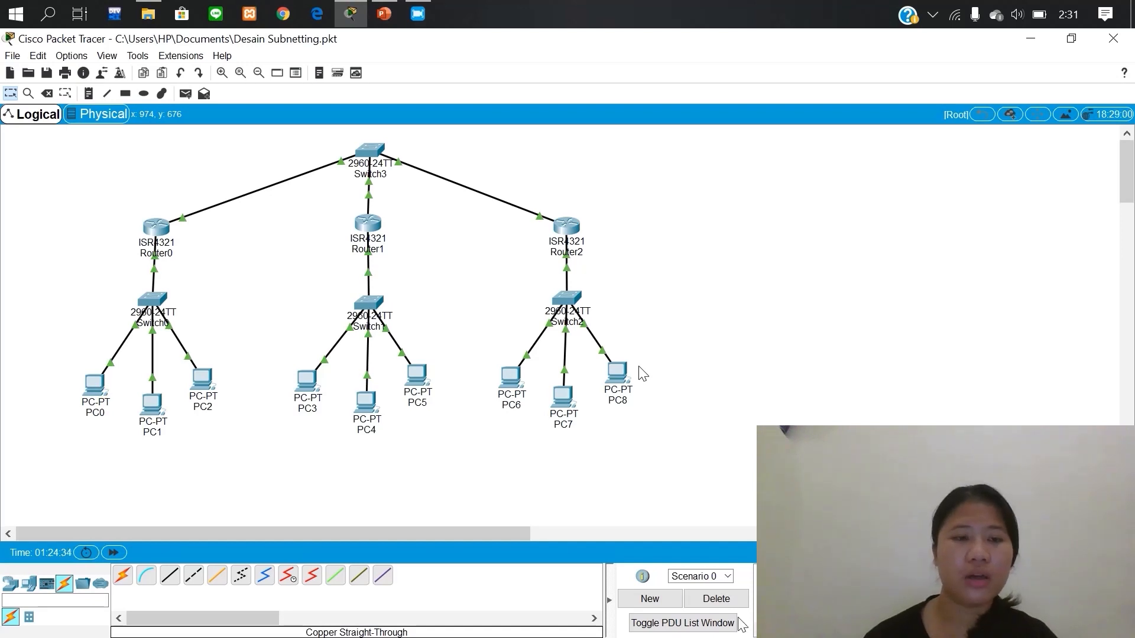
- Send a simple PDU from PC8 to PC4 to test the path from Router2's network to Router1's
{"action": "left_click", "coordinate": [186, 94]}
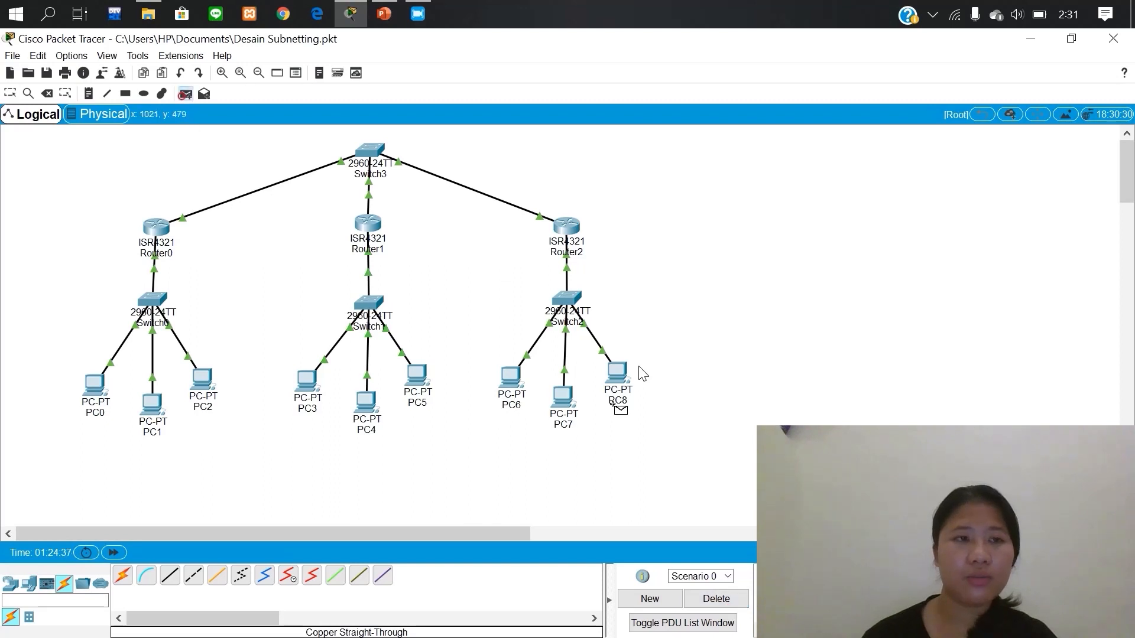
{"action": "left_click", "coordinate": [621, 381]}
{"action": "left_click", "coordinate": [363, 400]}
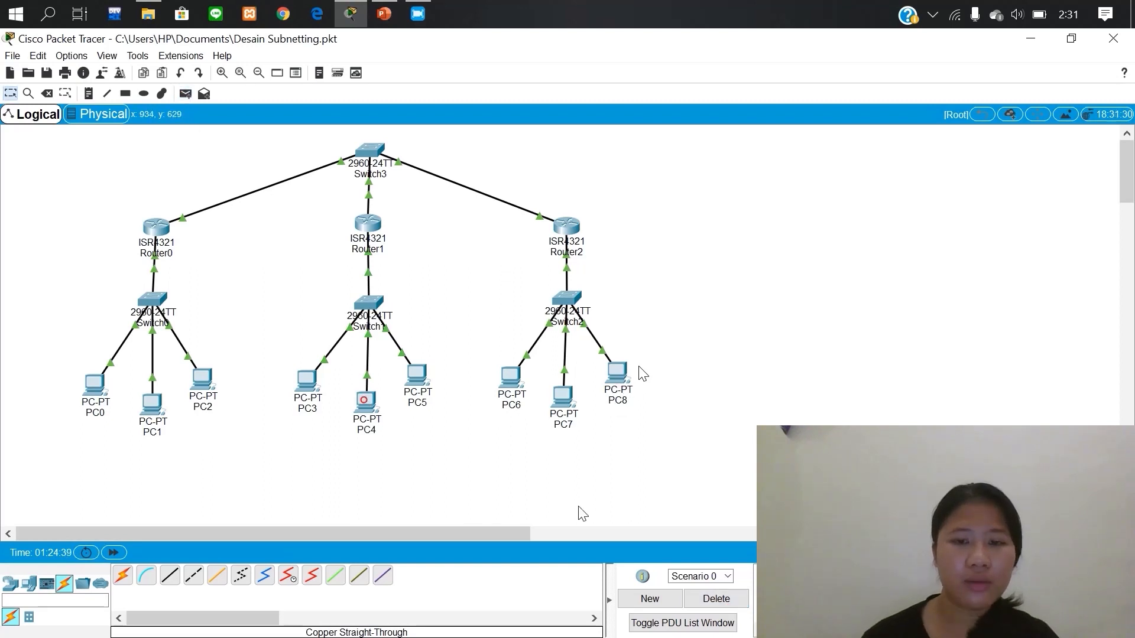